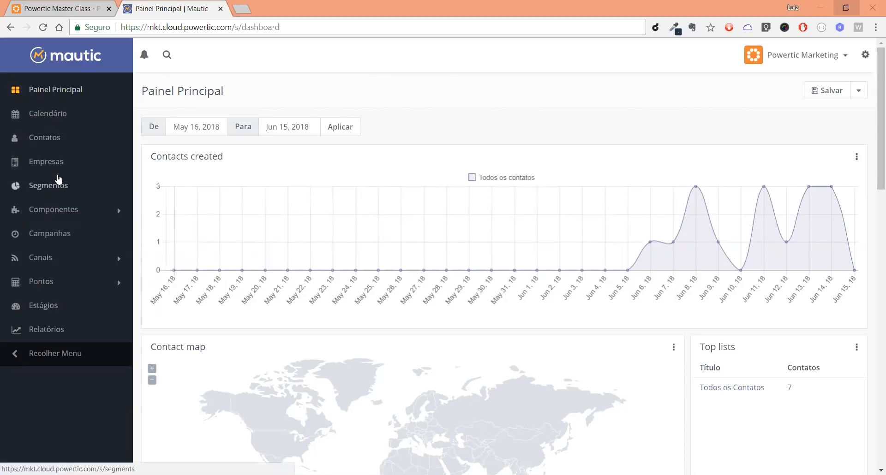
Step: Go to the contact segments list and start creating a new segment
left_click(49, 187)
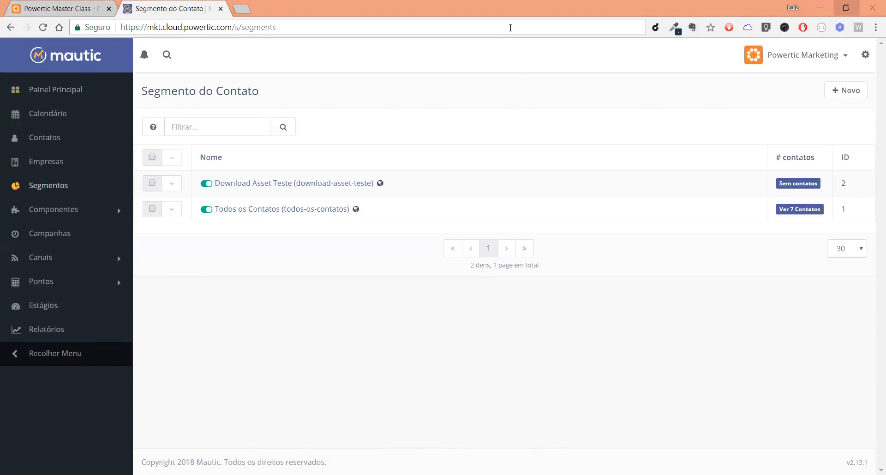
left_click(505, 175)
left_click(546, 90)
left_click(709, 123)
left_click(858, 98)
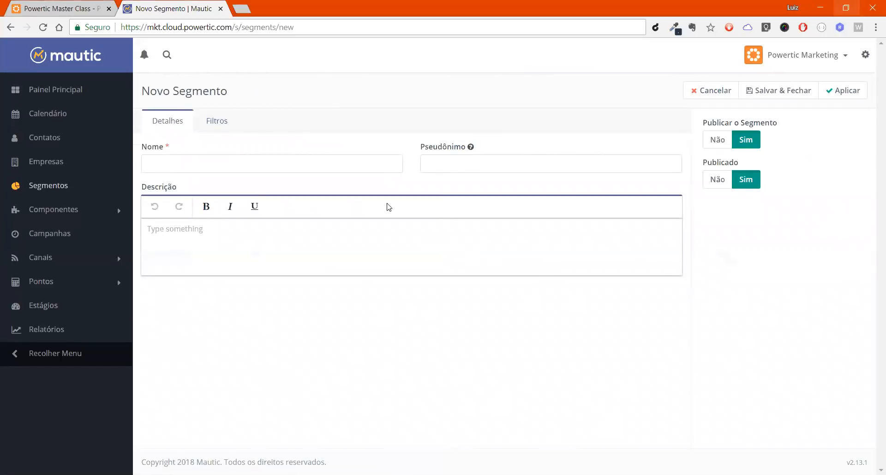
Step: Name the new segment "Todos os contatos do Gmail", leaving its alias empty
left_click(296, 167)
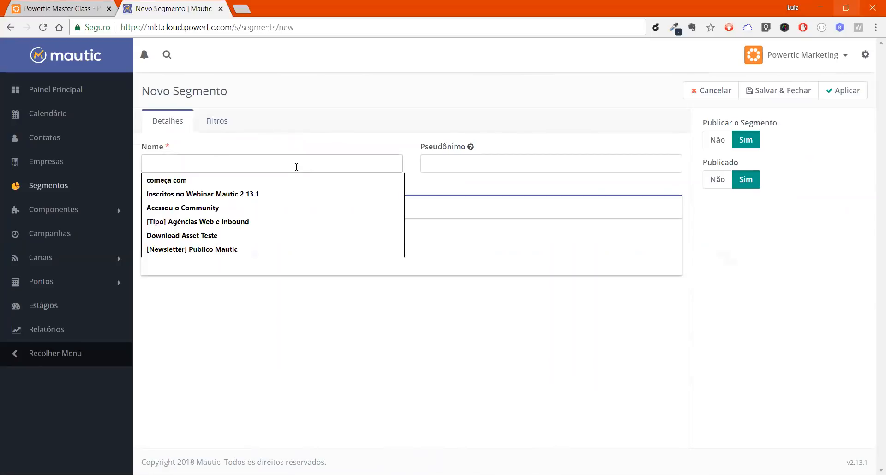
left_click(449, 164)
left_click(334, 253)
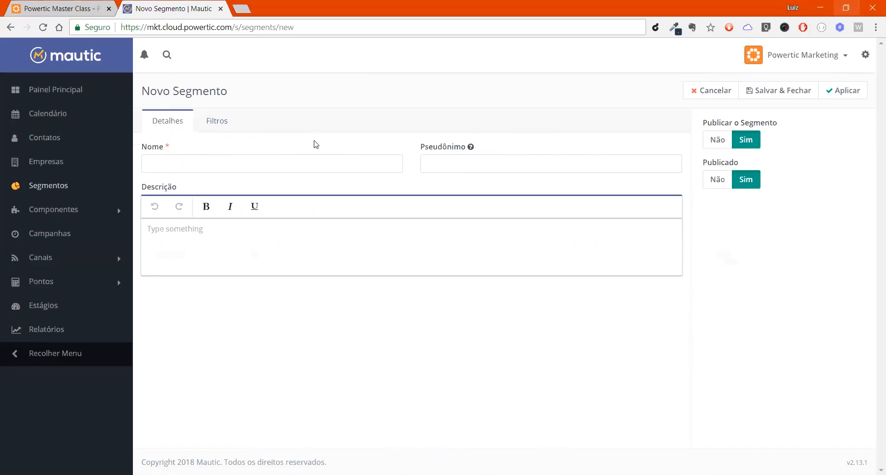
left_click(305, 167)
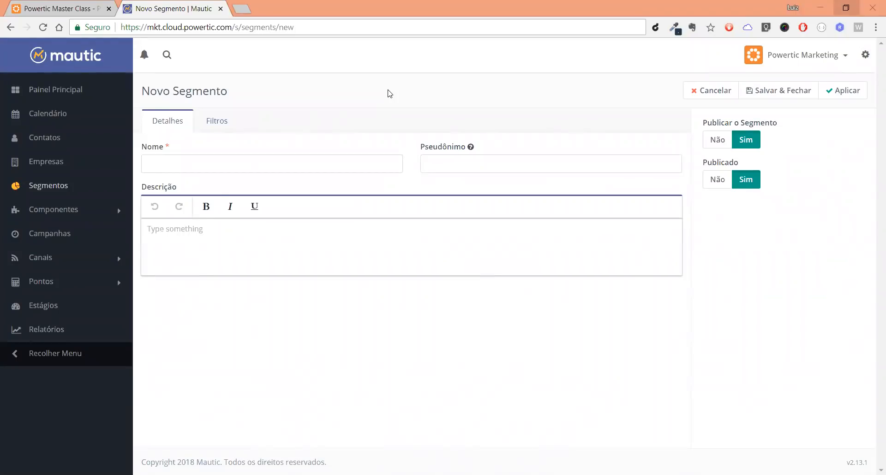
left_click(333, 169)
type("Todos ")
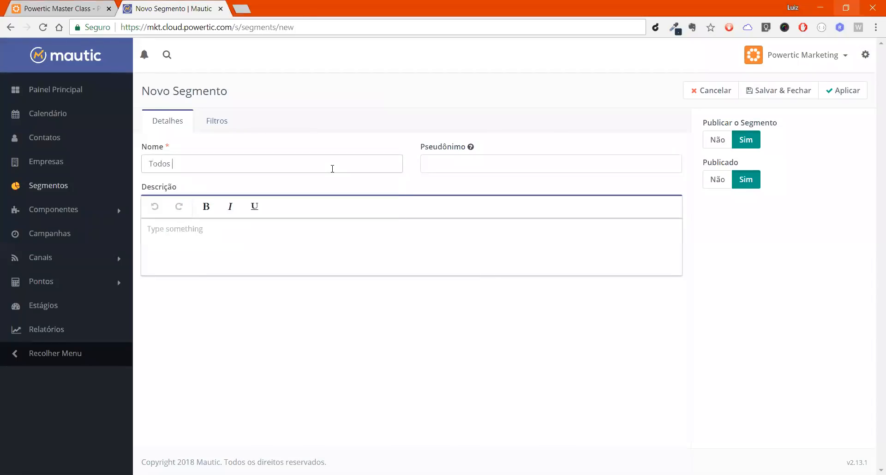
type("os contatos do Gmail")
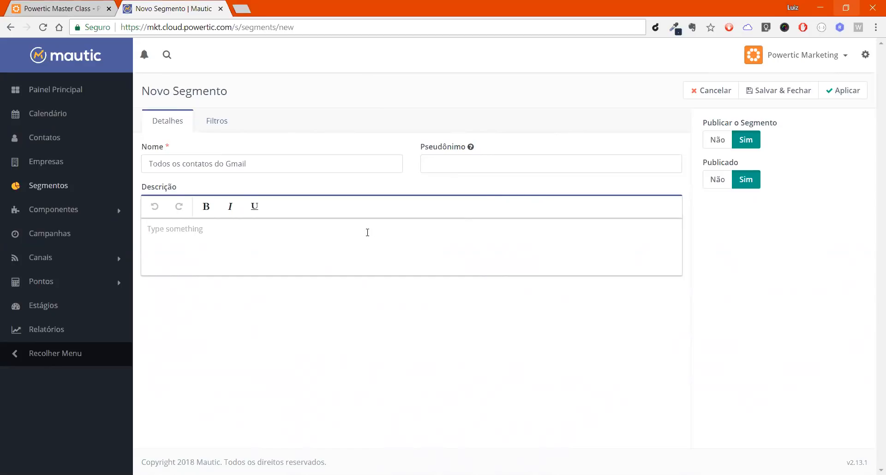
Step: Enter the description "Todos os contatos que possuem um gmail" and save and close the segment
type("Todos os contat")
type("os que possue")
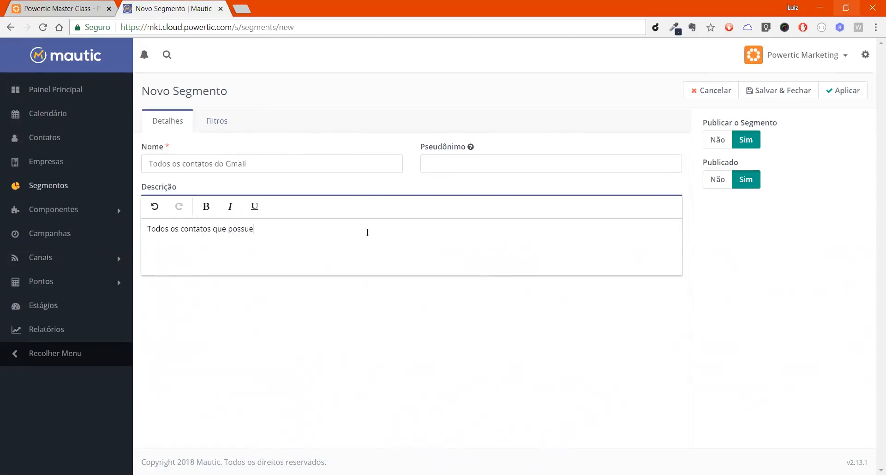
type("m um gmail")
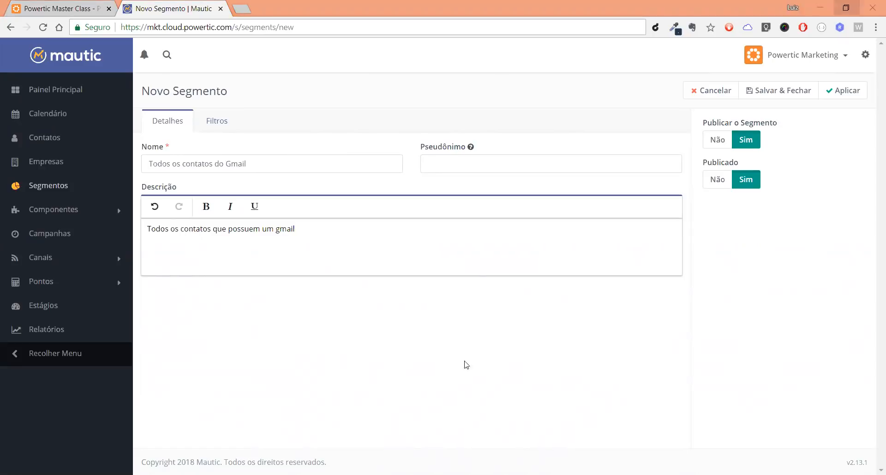
left_click(513, 93)
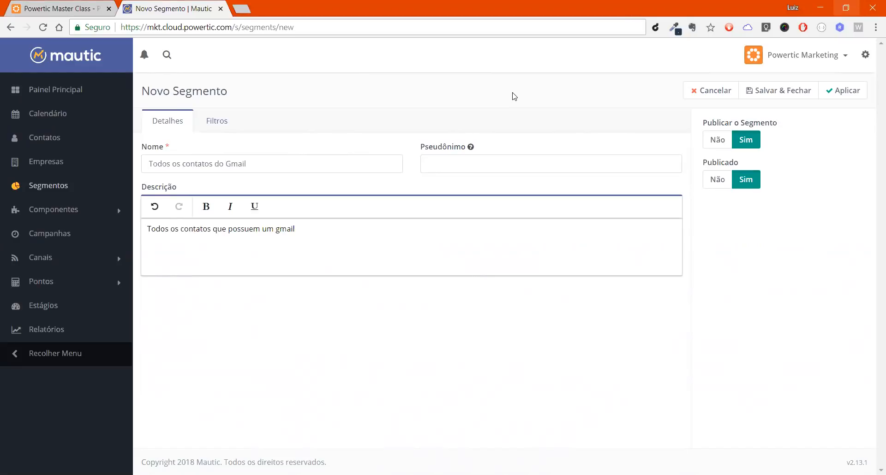
left_click(769, 100)
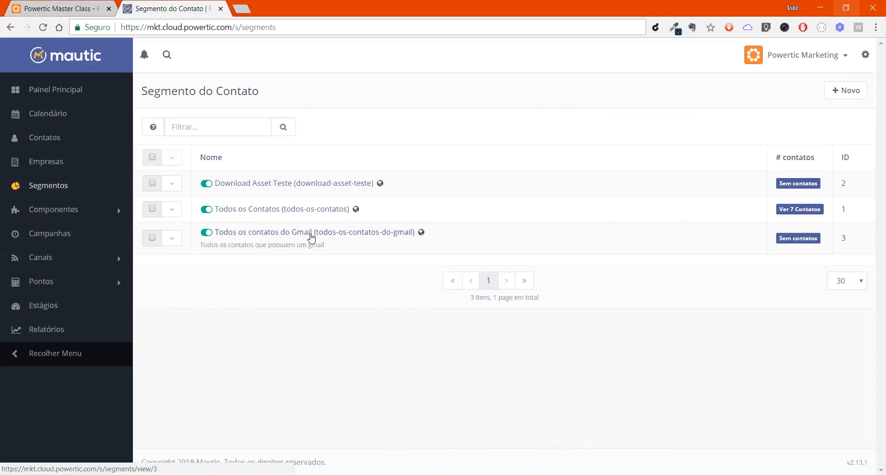
Step: Manually add the first contact in the contacts list to the segment "Todos os contatos do Gmail" and save the change
left_click(68, 148)
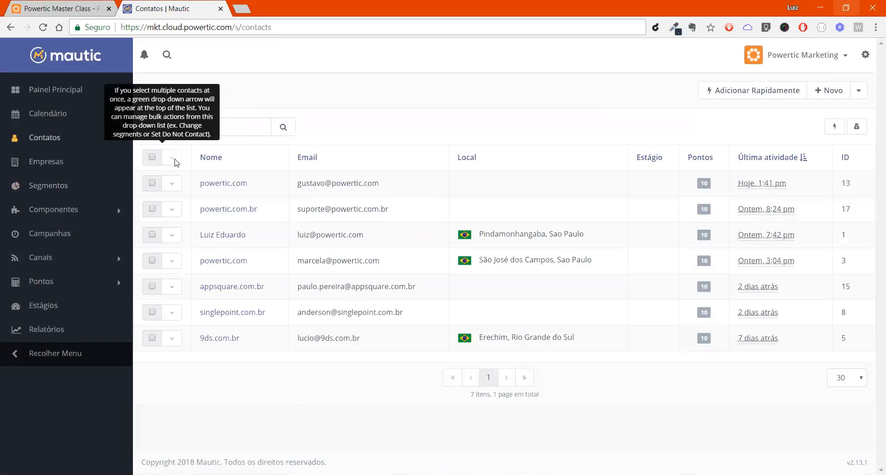
left_click(152, 183)
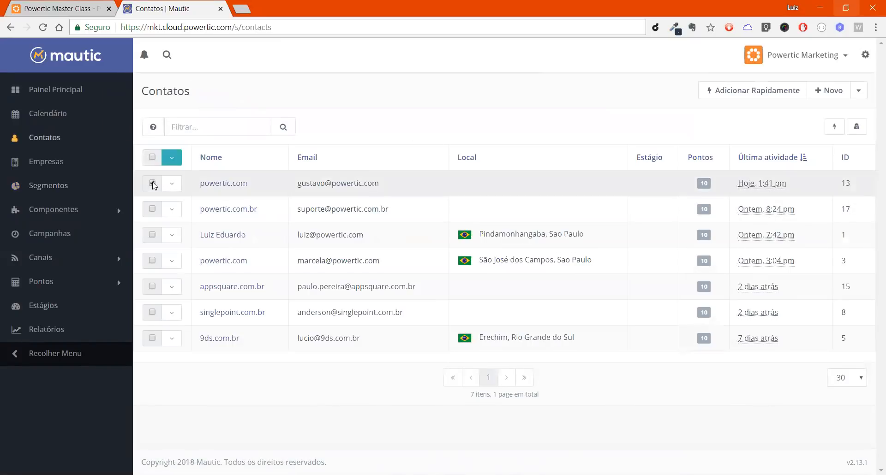
left_click(171, 157)
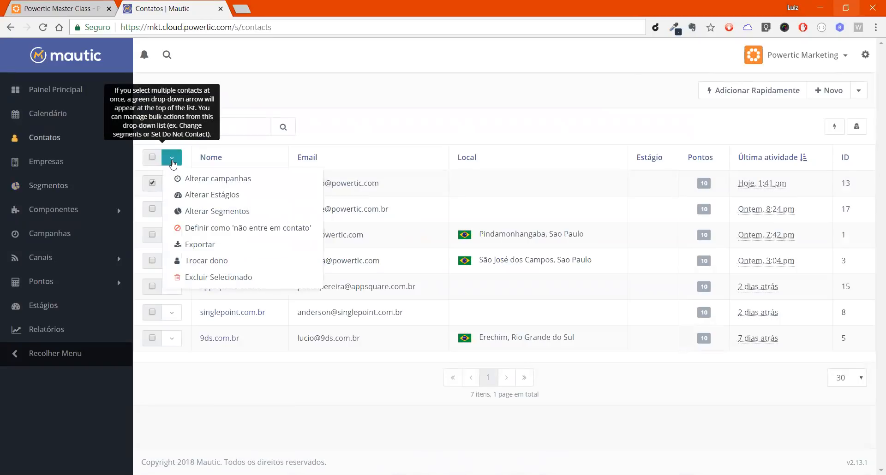
left_click(208, 213)
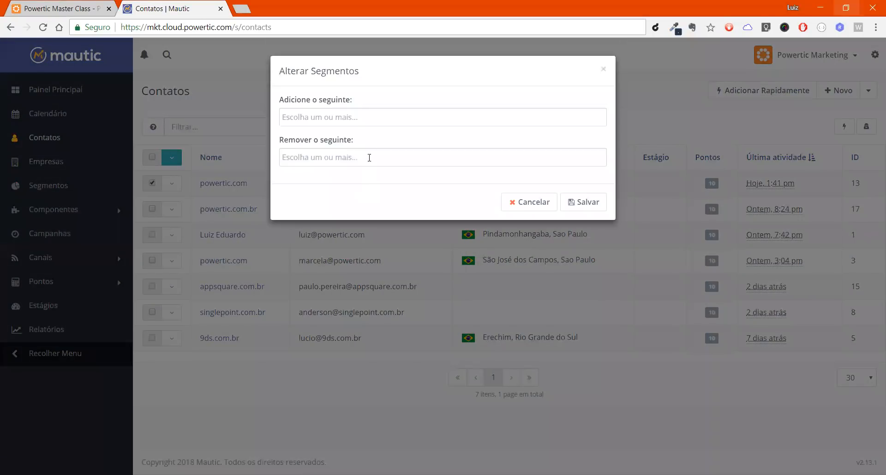
left_click(396, 121)
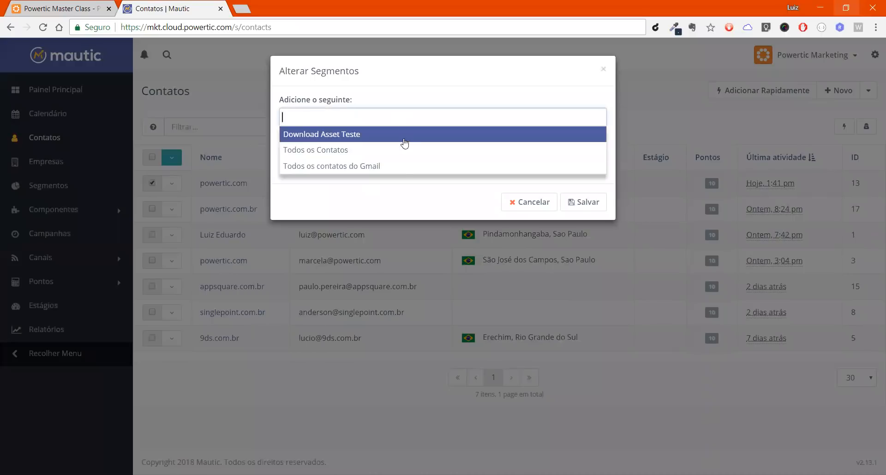
left_click(398, 168)
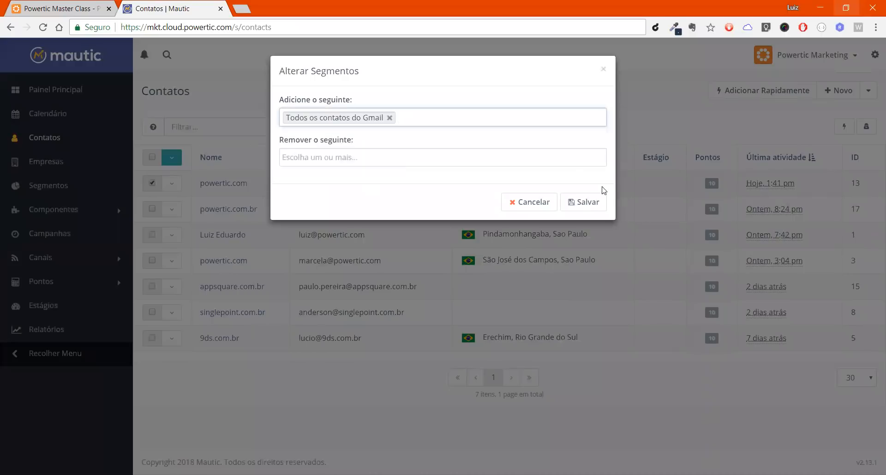
left_click(594, 204)
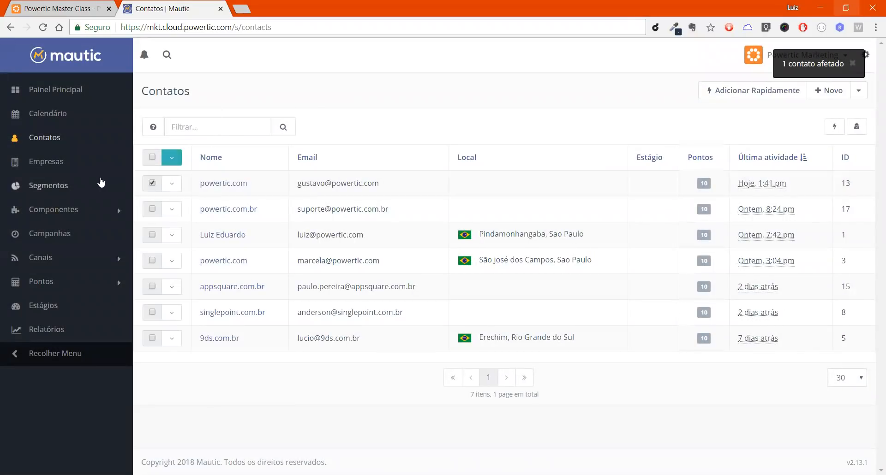
Step: View the segment "Todos os contatos do Gmail" and examine its contacts-added chart and member contacts
left_click(80, 184)
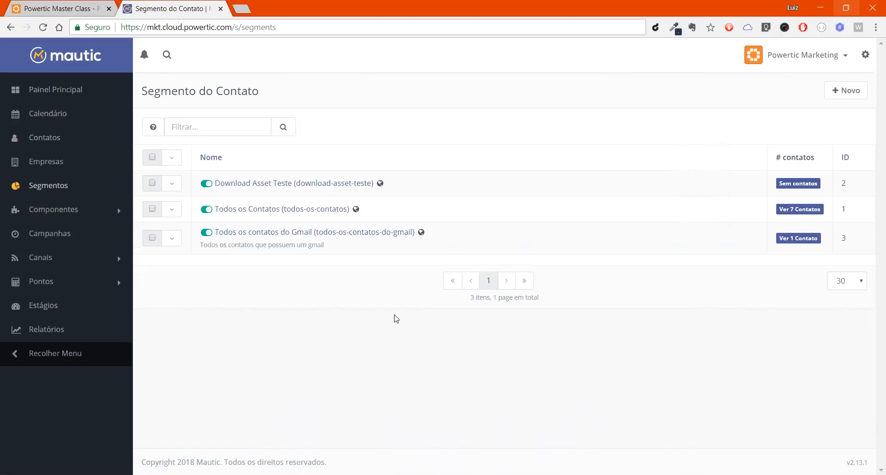
left_click(380, 233)
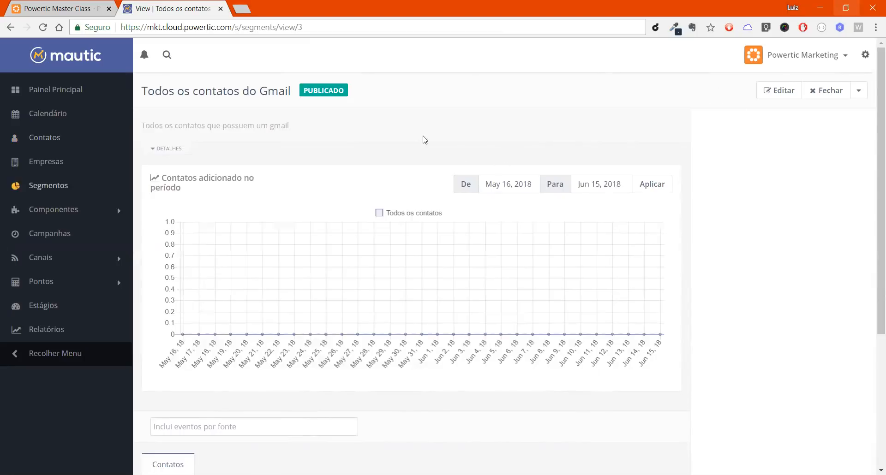
scroll(737, 295, "down", 4)
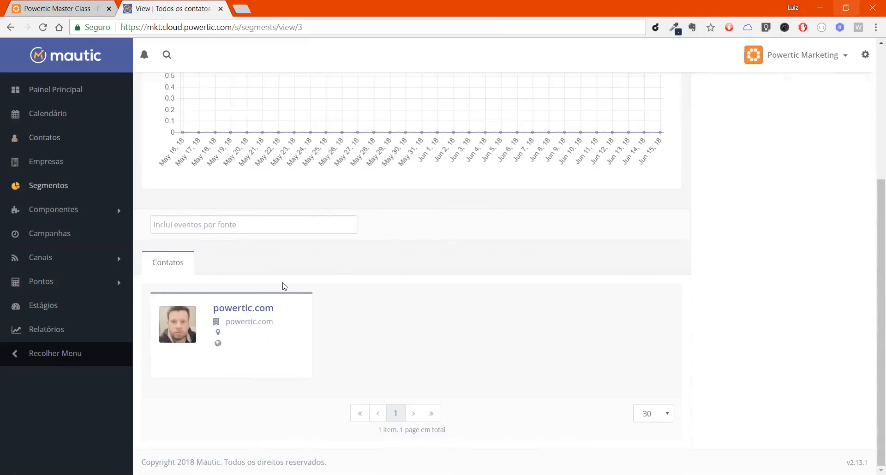
scroll(447, 274, "up", 1)
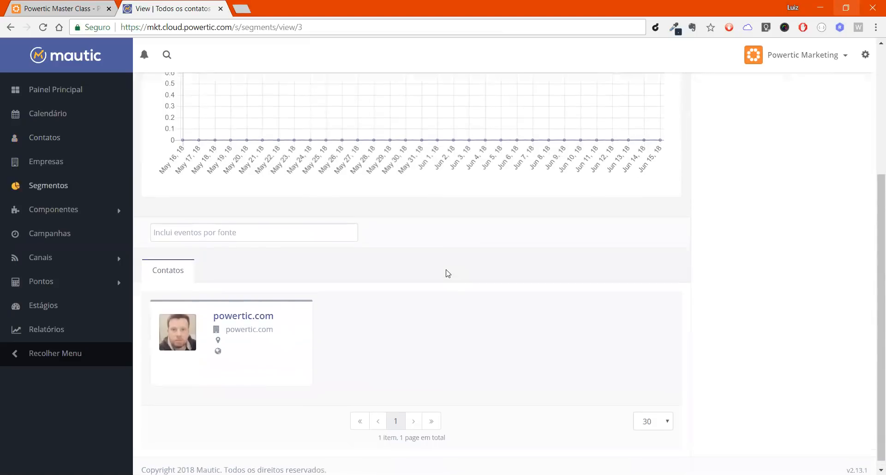
scroll(447, 274, "up", 1)
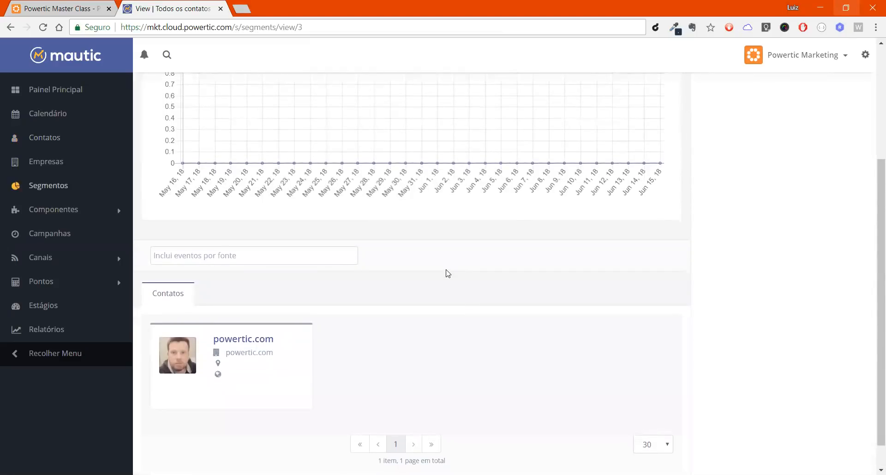
scroll(447, 273, "up", 4)
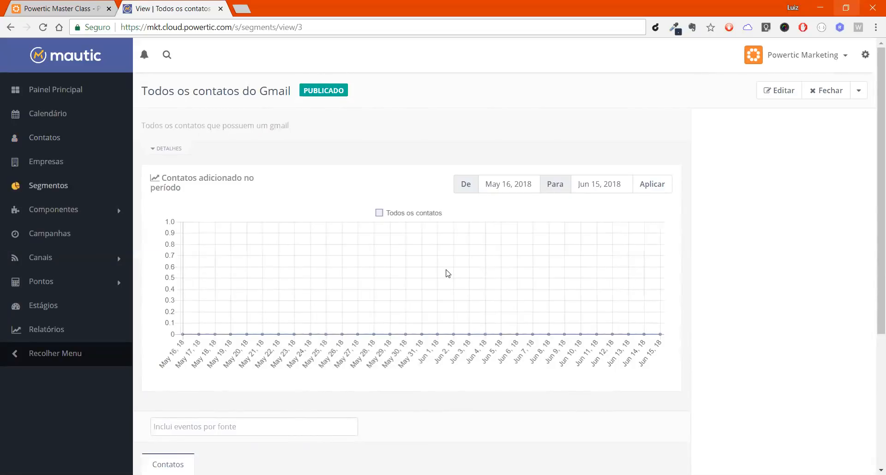
scroll(446, 274, "down", 5)
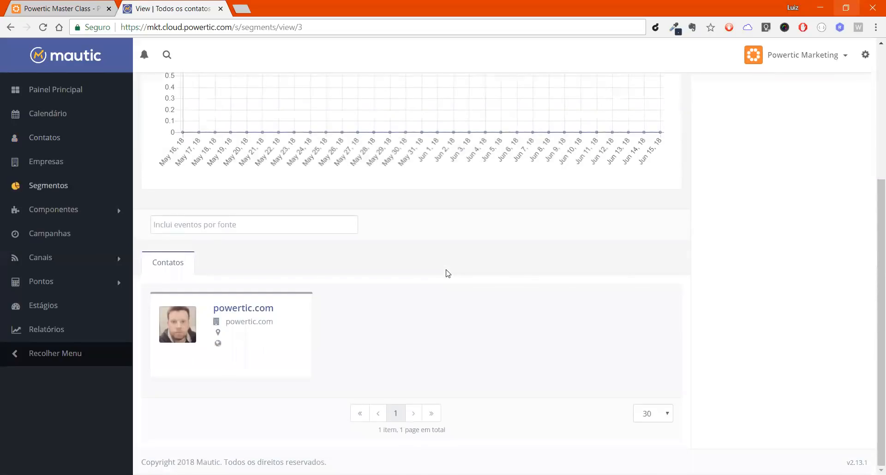
scroll(446, 274, "up", 5)
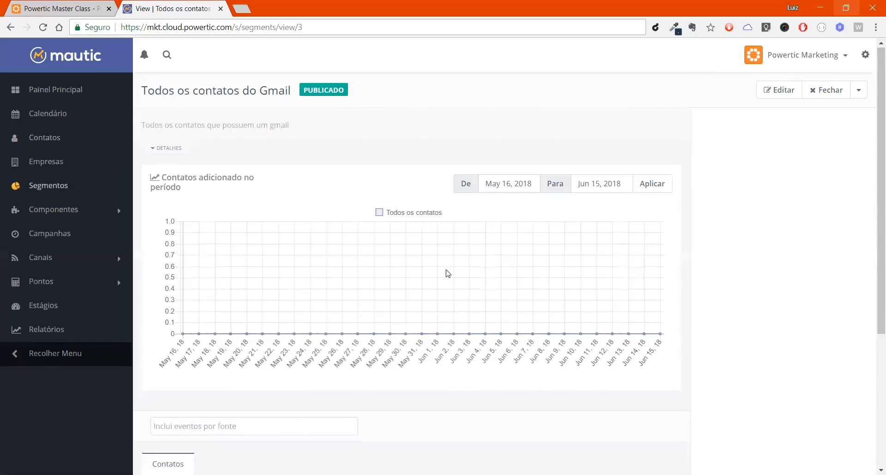
scroll(445, 274, "down", 5)
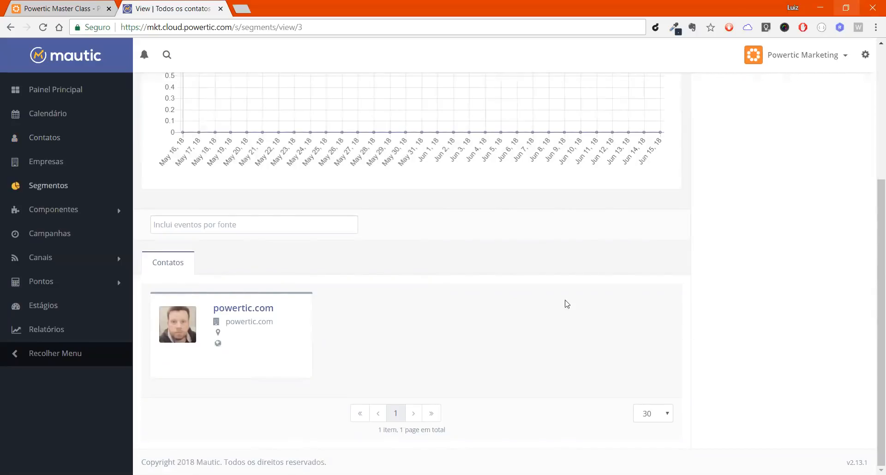
scroll(522, 283, "up", 5)
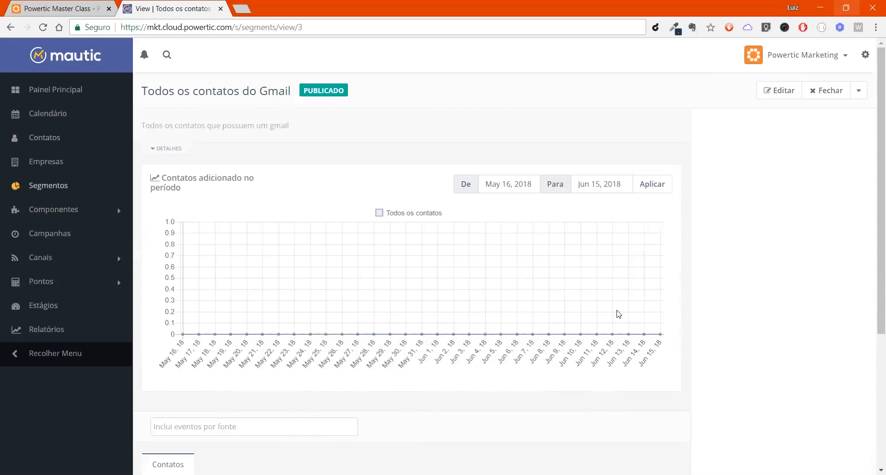
Step: Open the Gmail segment for editing and look through the contact fields available for its filters
left_click(765, 91)
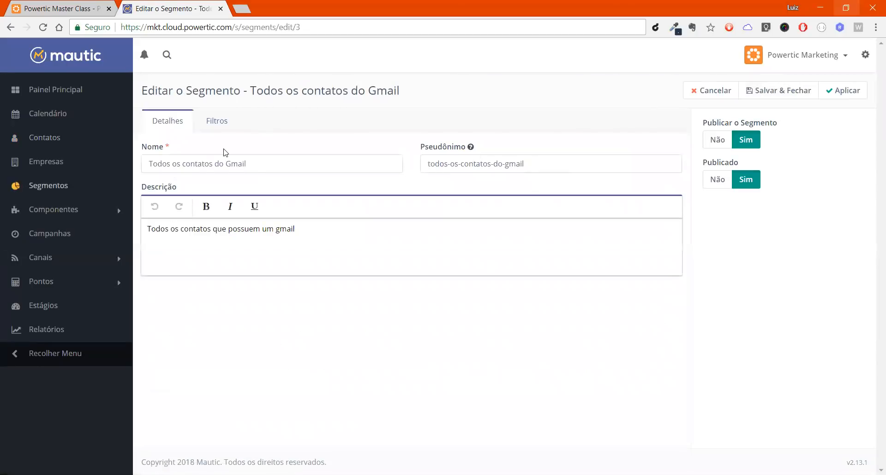
left_click(219, 123)
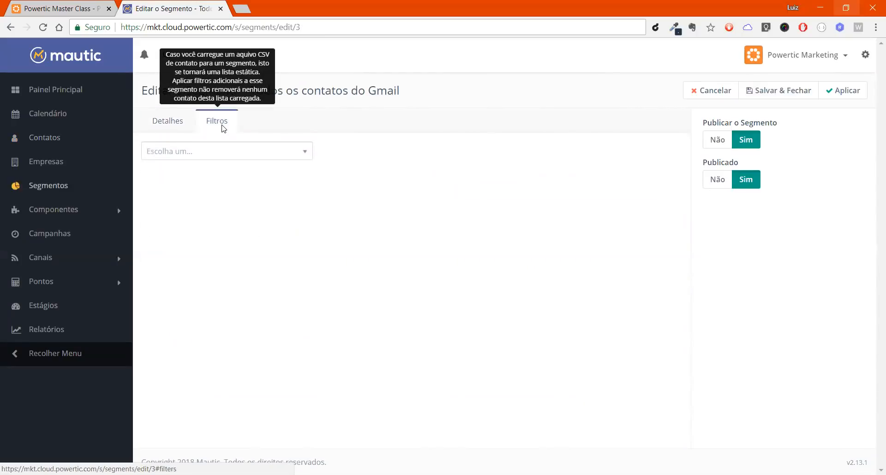
left_click(267, 152)
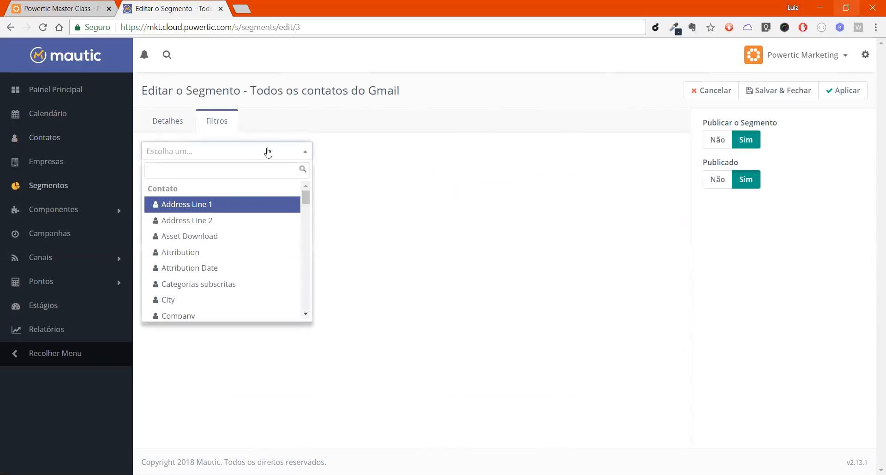
key("Down")
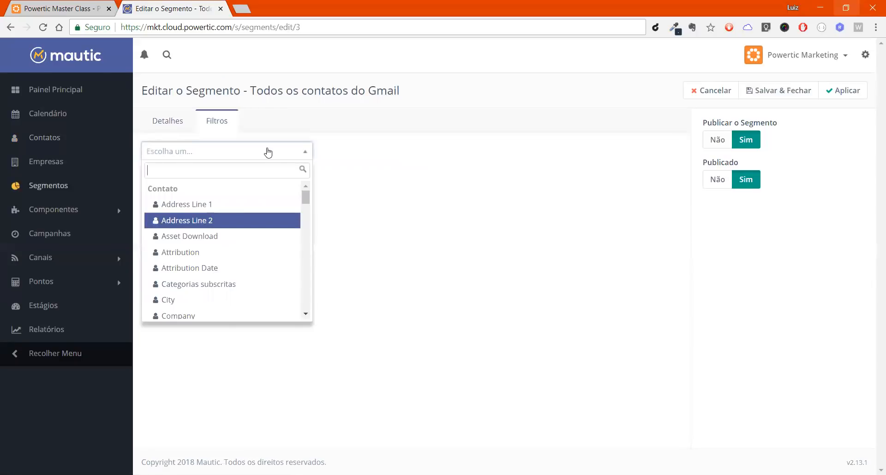
key("Down")
key("Down")
key("Down")
key("Down")
key("Down")
key("Down")
key("Down")
key("Down")
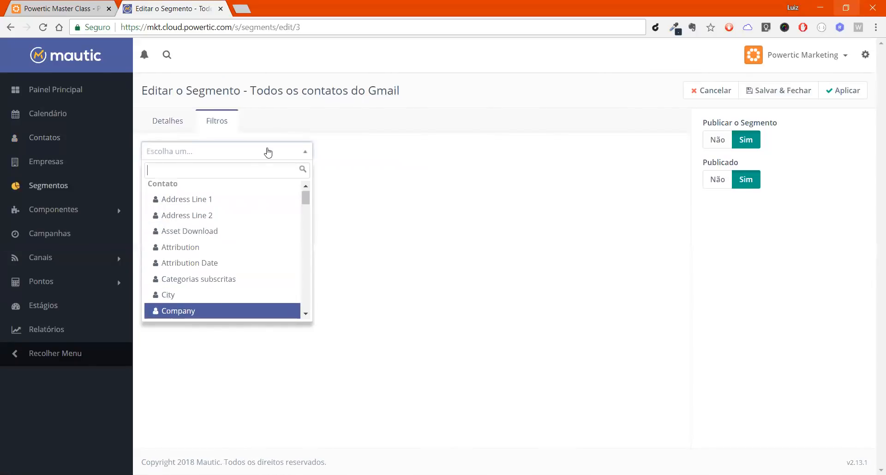
key("Down")
key("Down")
key("Down")
key("Down")
key("Down")
key("Down")
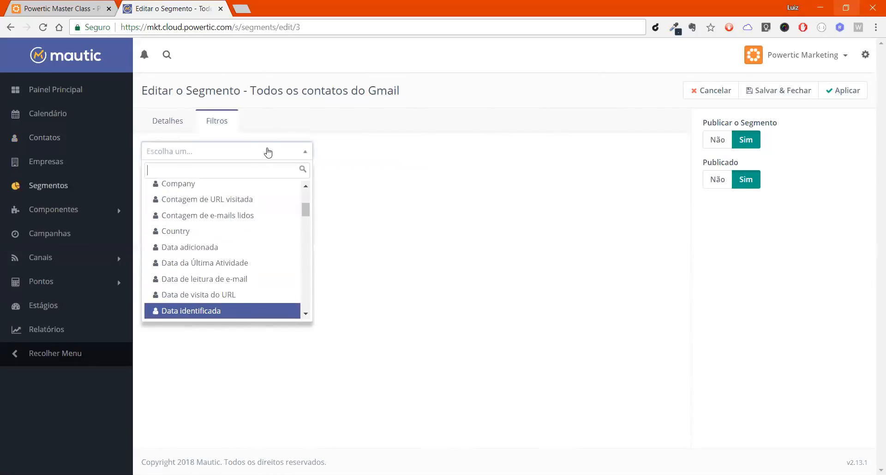
key("Up")
key("Up")
key("Up")
key("Up")
key("Up")
key("Up")
key("Up")
key("Up")
key("Up")
key("Up")
key("Up")
key("Up")
key("Up")
key("Escape")
left_click(268, 152)
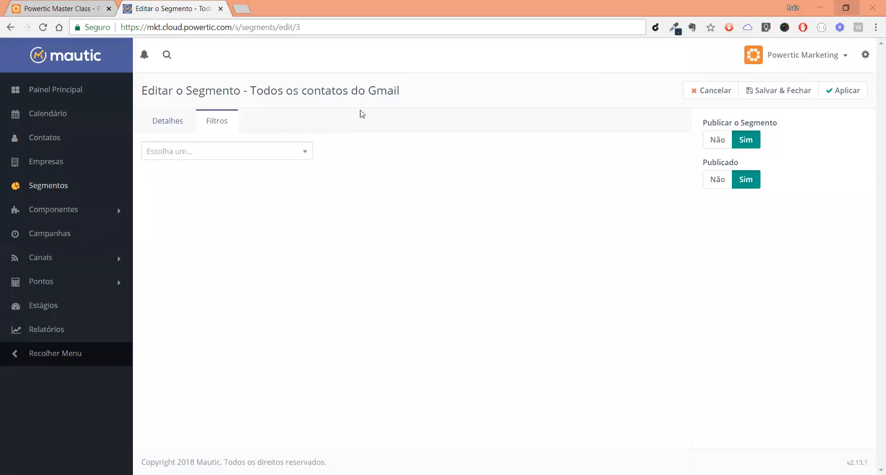
Step: Add a filter on the contact field "Email" to the Gmail segment
left_click(266, 160)
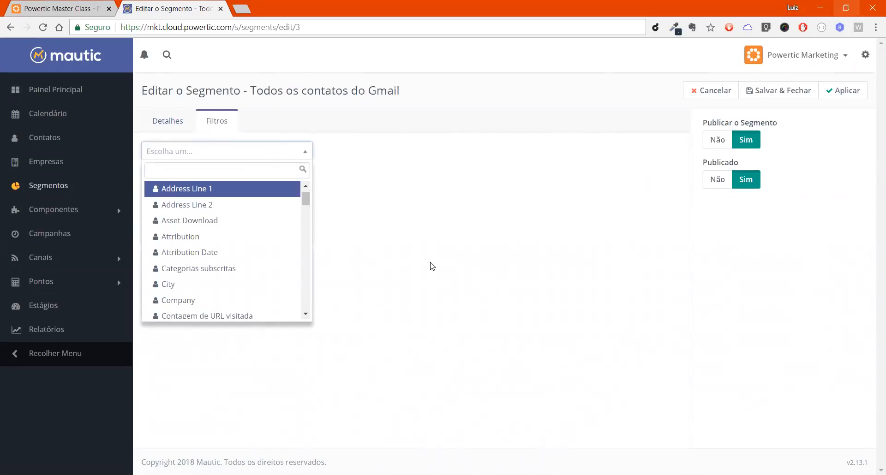
left_click(591, 58)
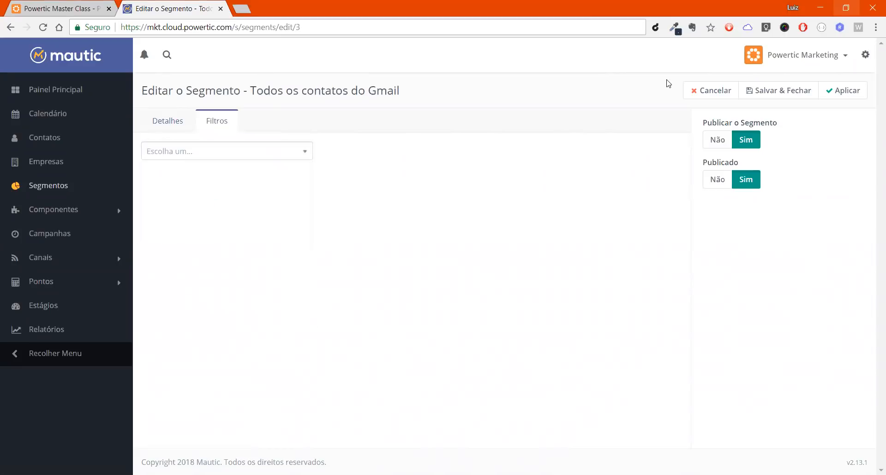
double_click(282, 159)
left_click(282, 158)
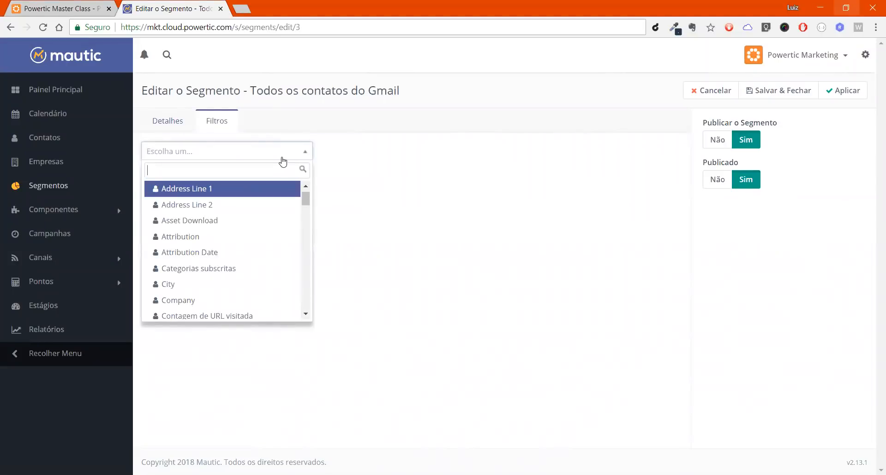
type("em")
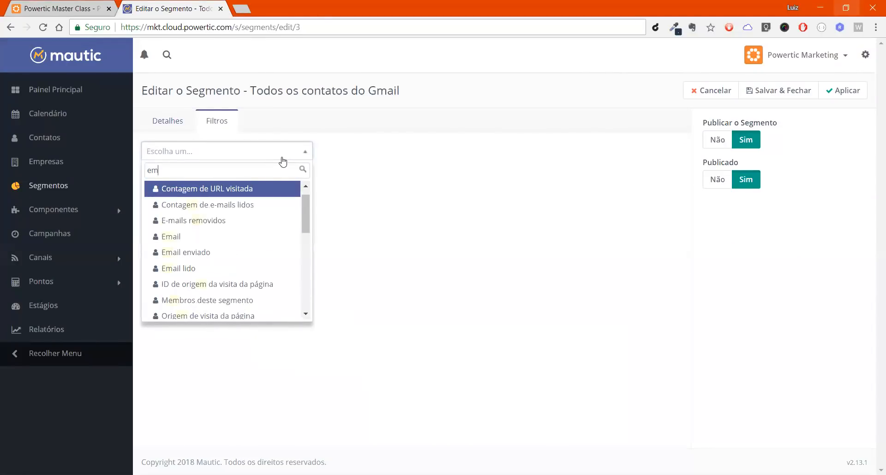
key("Down")
key("Down")
key("Down")
key("Return")
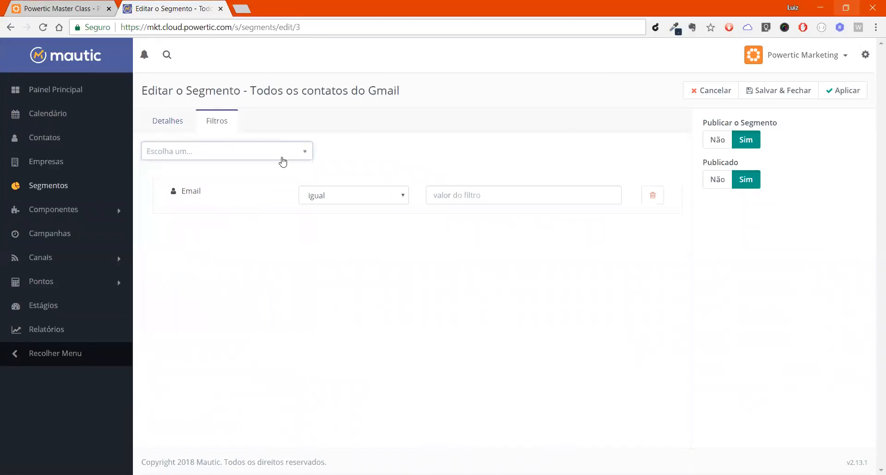
left_click(344, 231)
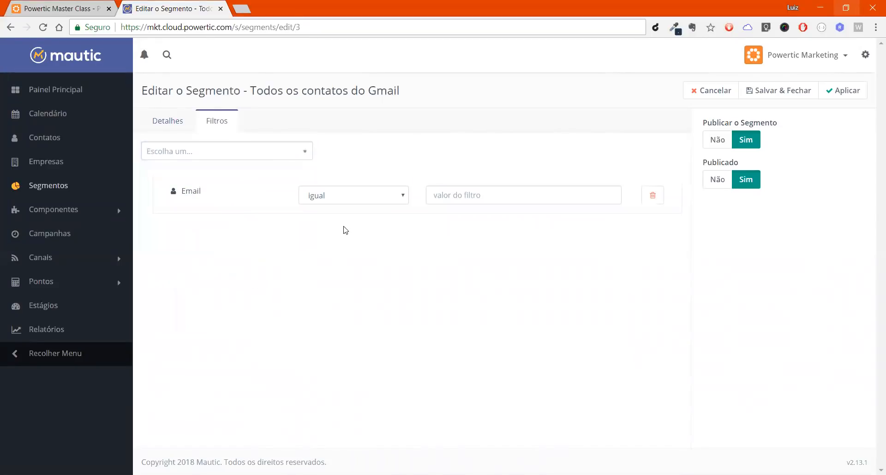
Step: Keep the Email filter's operator as "igual" and enter a contact's full e-mail address as its value
left_click(382, 194)
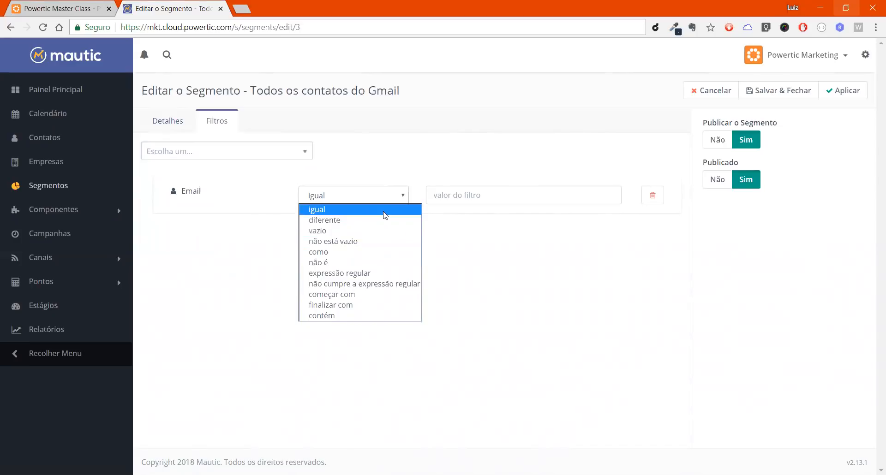
left_click(494, 195)
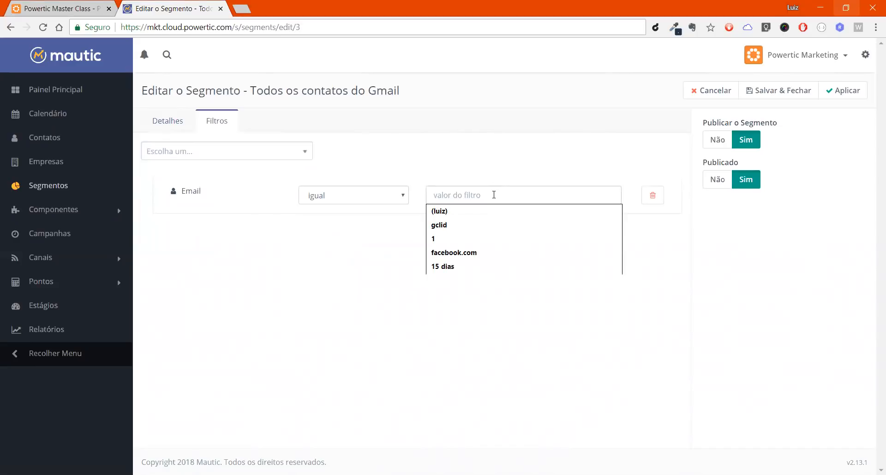
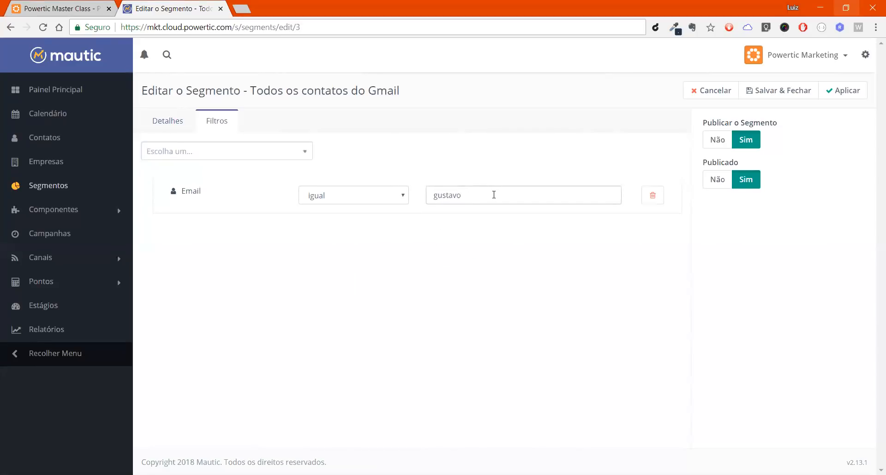
left_click(492, 164)
Step: Change the Email filter's operator to "diferente"
left_click(362, 199)
left_click(362, 198)
left_click(378, 195)
left_click(341, 218)
Step: Try the operator "vazio" on the Email filter, followed by "não está vazio"
left_click(406, 199)
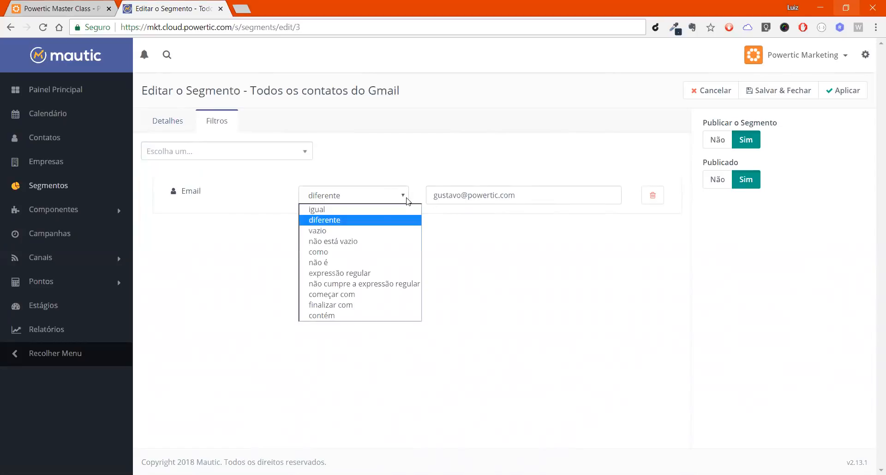
left_click(347, 232)
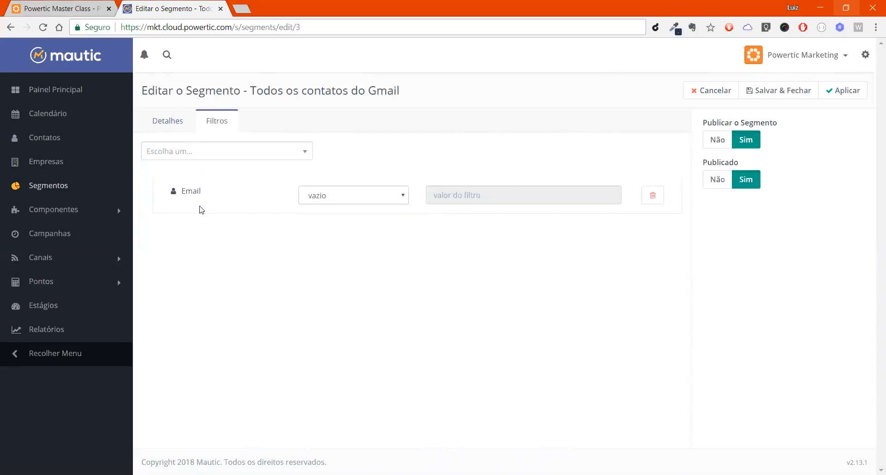
left_click(344, 203)
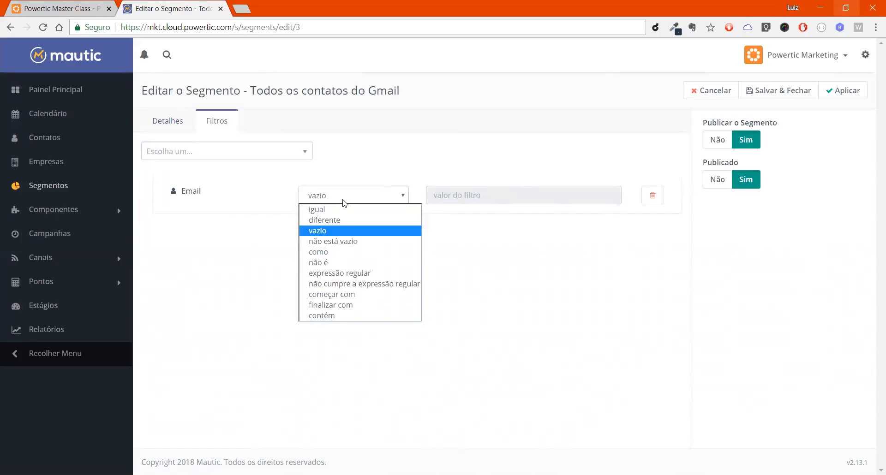
left_click(344, 203)
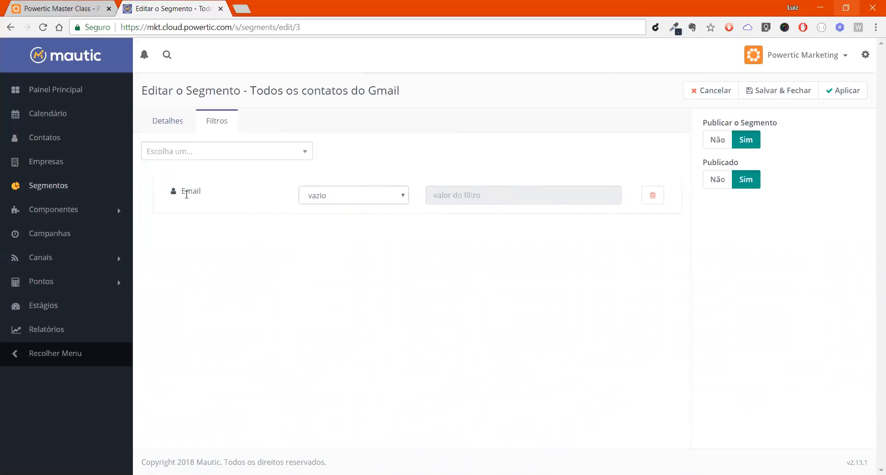
left_click(338, 202)
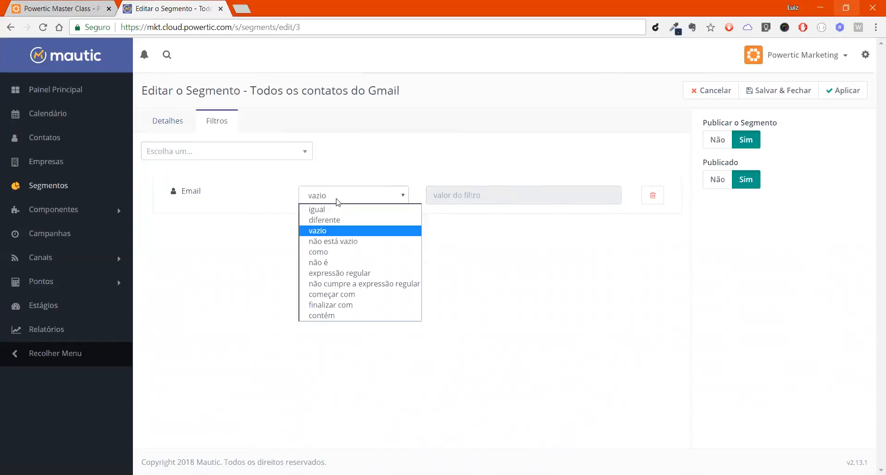
left_click(358, 242)
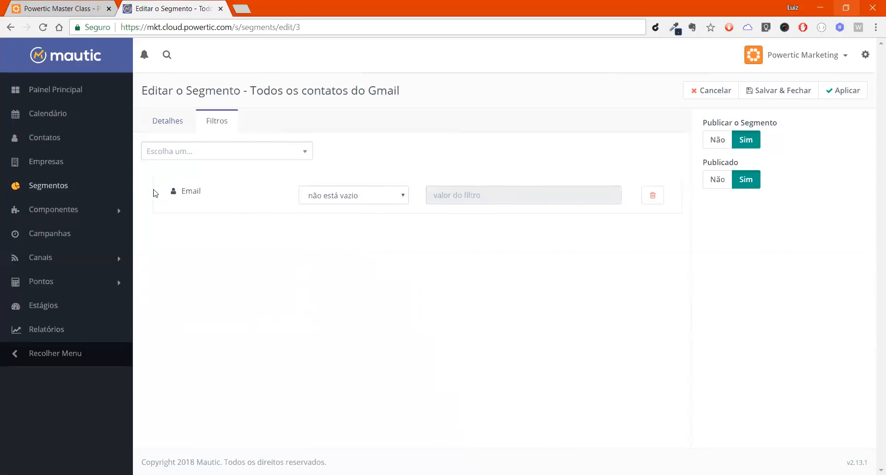
Step: Set the Email filter's operator to "como" and enter a first name enclosed in % wildcards as its value
left_click(355, 200)
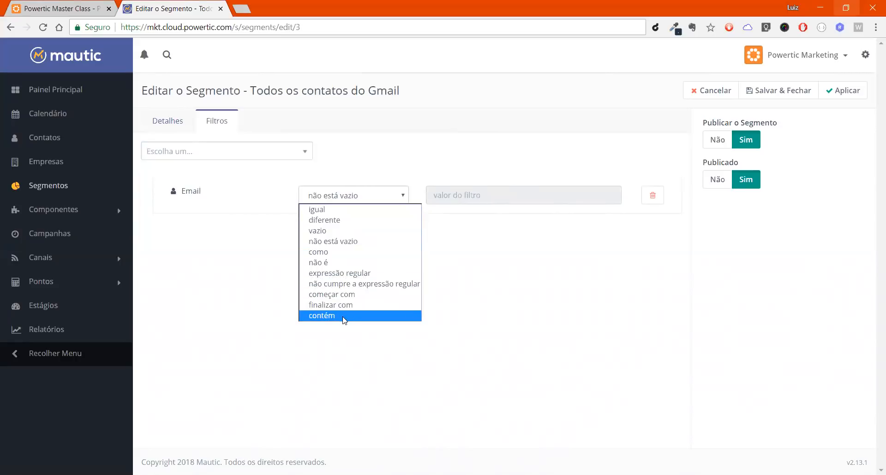
left_click(357, 253)
left_click(464, 195)
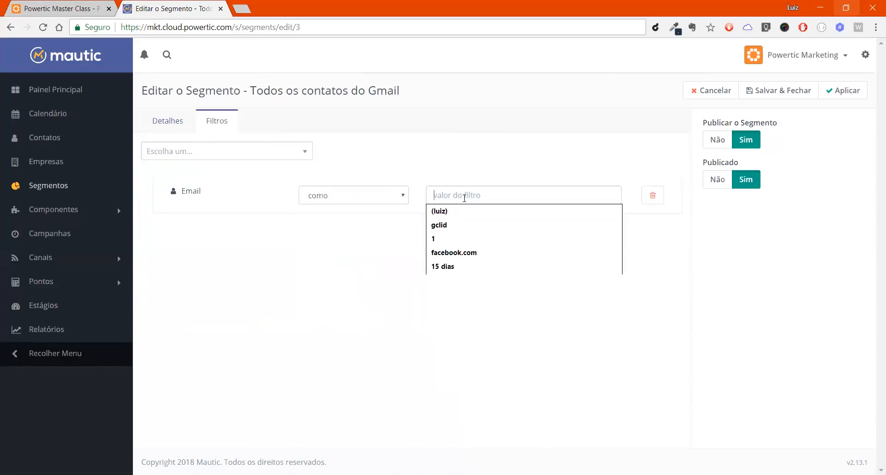
type("gustavo")
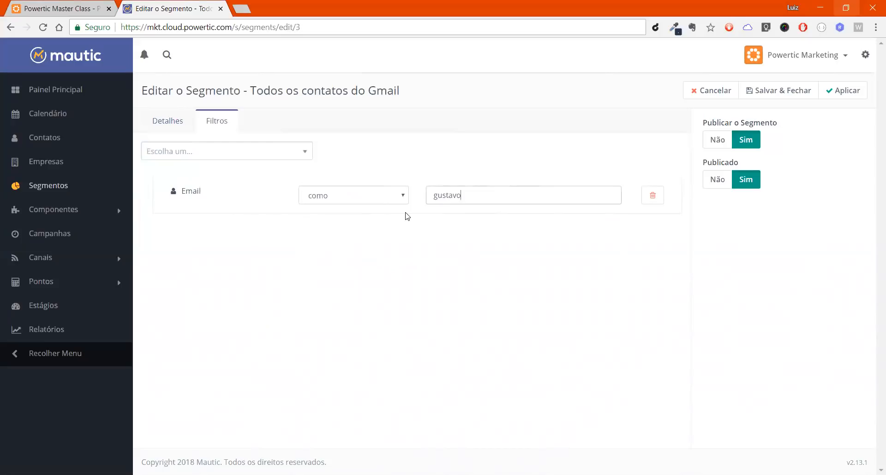
type("%")
type("%")
left_click(452, 253)
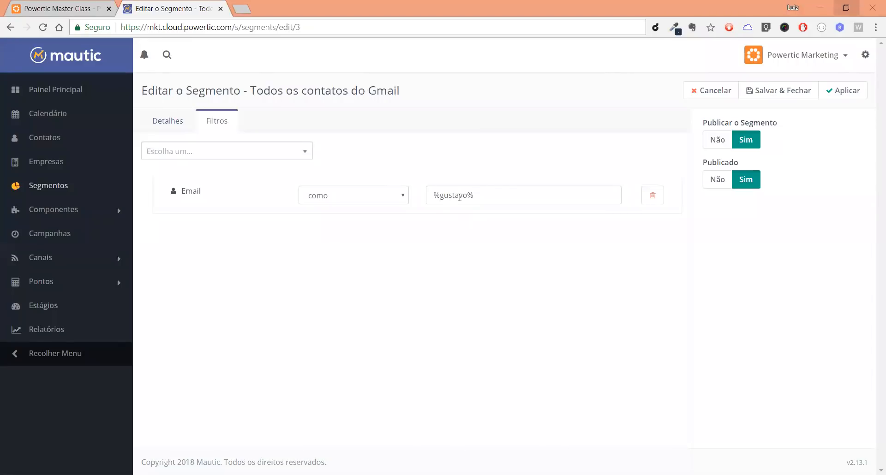
Step: Remove the leading % wildcard from the Email filter's value
left_click(435, 192)
key("BackSpace")
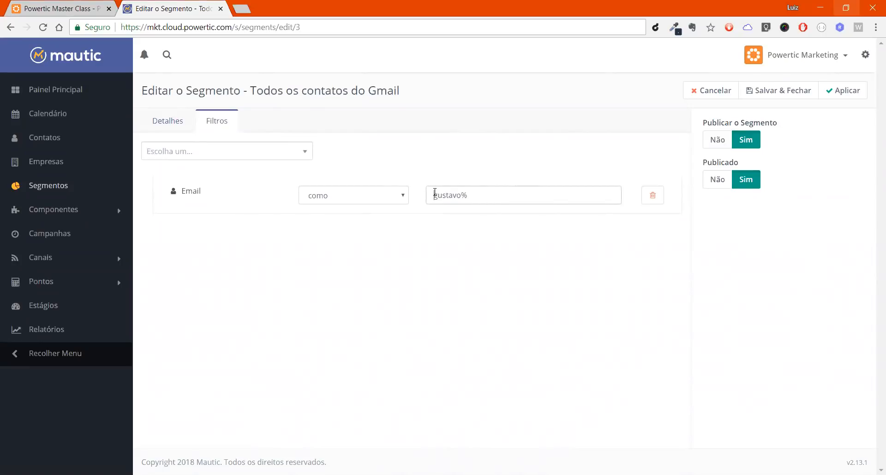
left_click(435, 193)
Step: Replace the trailing % wildcard in the Email filter's value with one before the first name
key("End")
key("BackSpace")
type("5")
key("Delete")
key("Left")
key("Left")
type("%")
Step: Set the Email filter's operator to "não é" and add a % wildcard at the end of its value
left_click(391, 196)
left_click(365, 186)
left_click(322, 197)
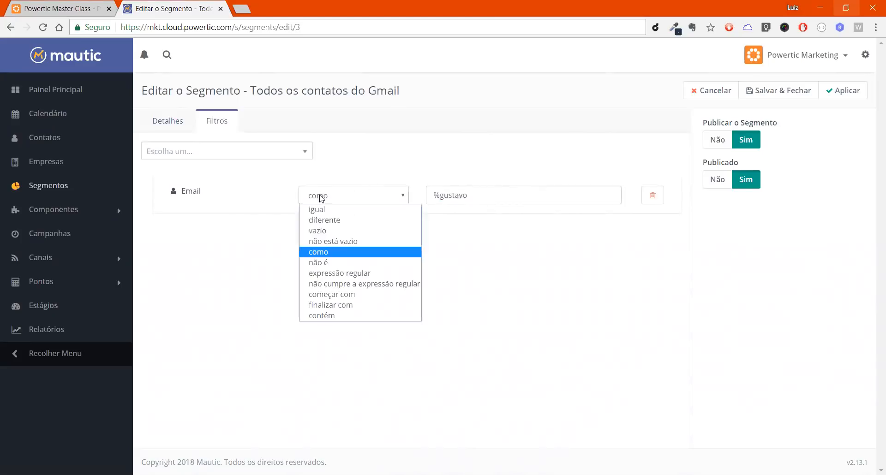
left_click(331, 267)
left_click(477, 195)
type("%")
left_click(481, 179)
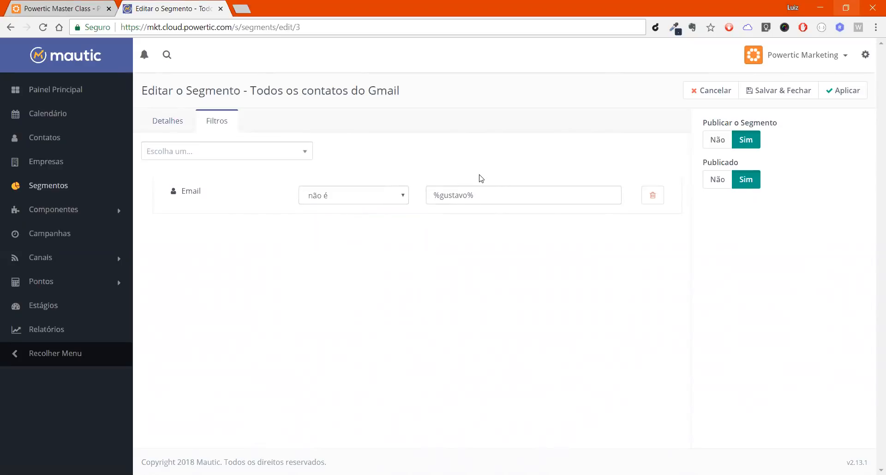
Step: Try the operator "como" again, return to "não é" and set the Email filter's value to "%gmail.com%"
left_click(340, 194)
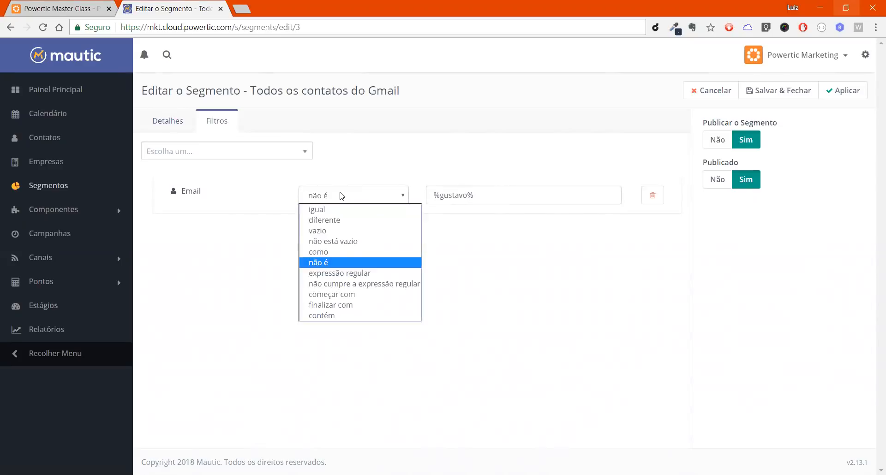
left_click(335, 254)
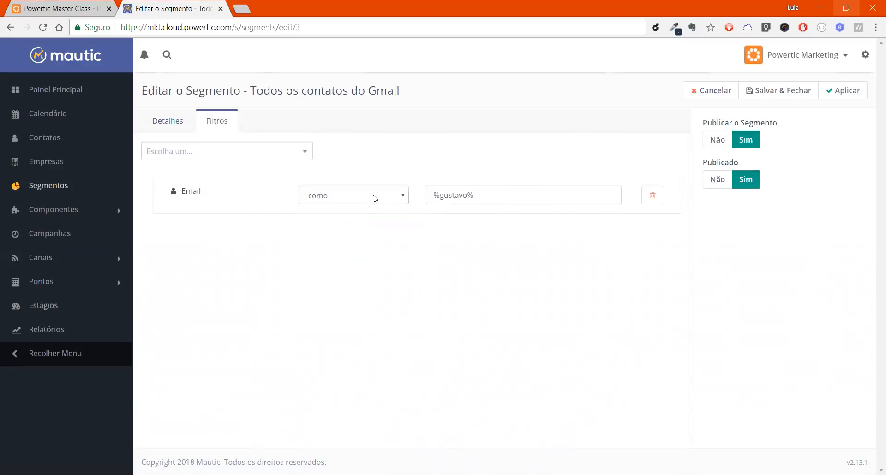
left_click(374, 195)
left_click(352, 263)
double_click(453, 196)
type("gmail.com")
left_click(496, 139)
Step: Set the Email filter's operator to "começar com" and enter a first name as its value
left_click(380, 194)
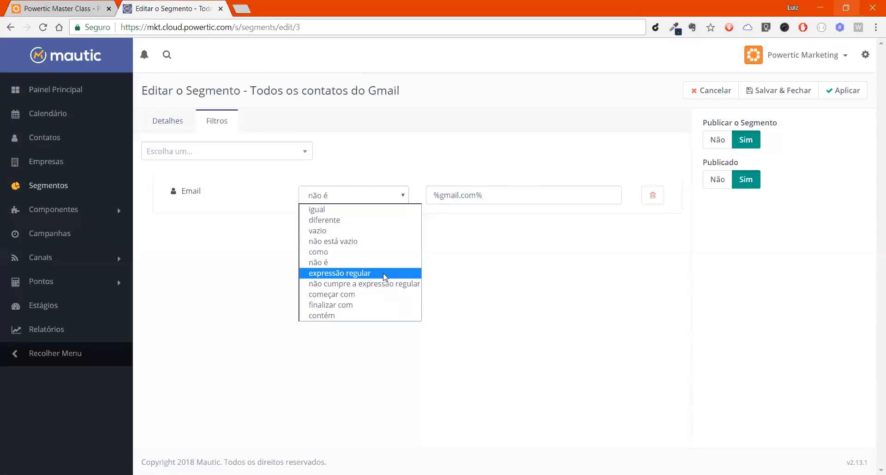
key("Down")
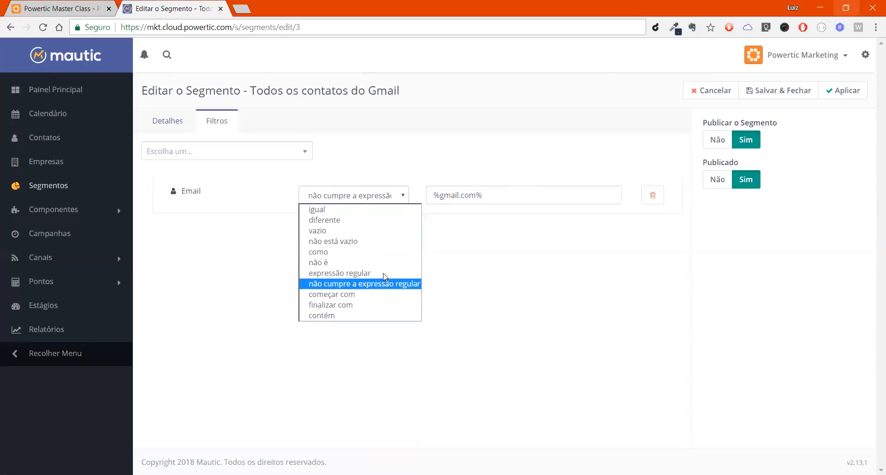
key("Down")
key("Down")
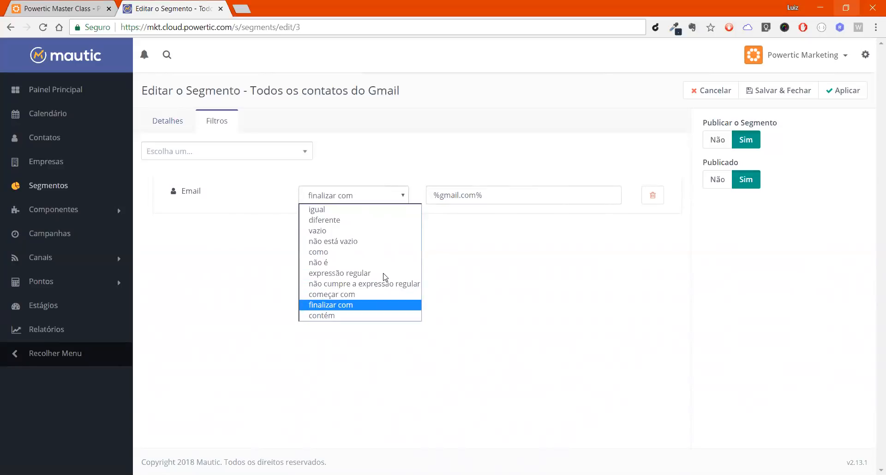
left_click(363, 294)
triple_click(517, 196)
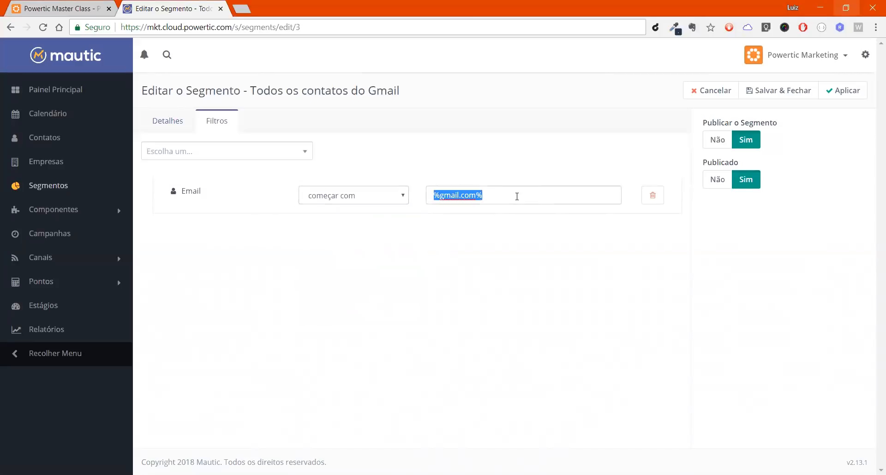
type("luiz")
Step: Set the Email filter's operator to "finalizar com" and its value to "gmail.com"
left_click(381, 197)
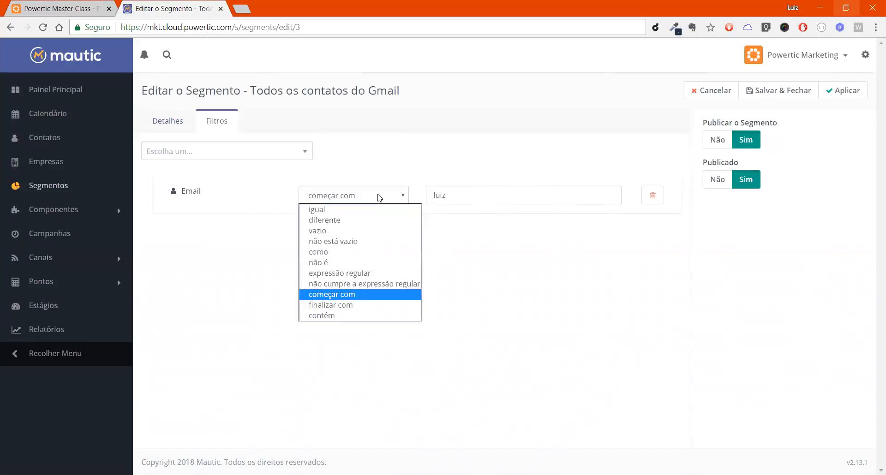
left_click(330, 305)
left_click(476, 202)
key("ctrl+a")
type("gmail.com")
left_click(503, 338)
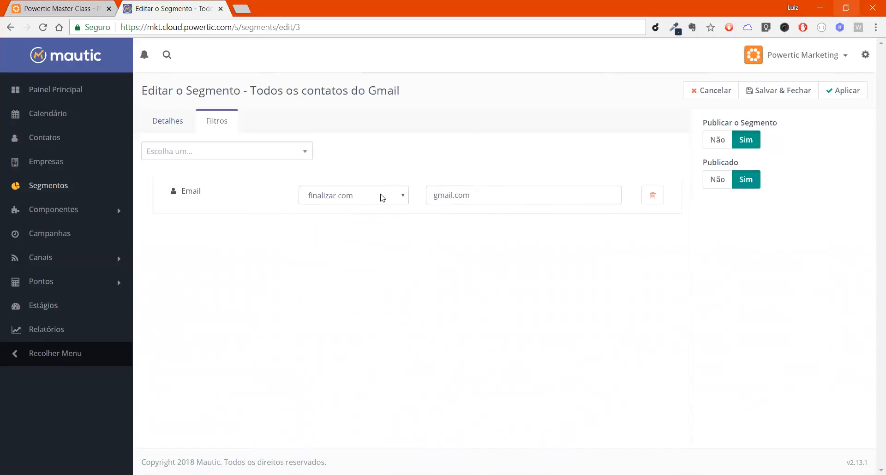
left_click(483, 198)
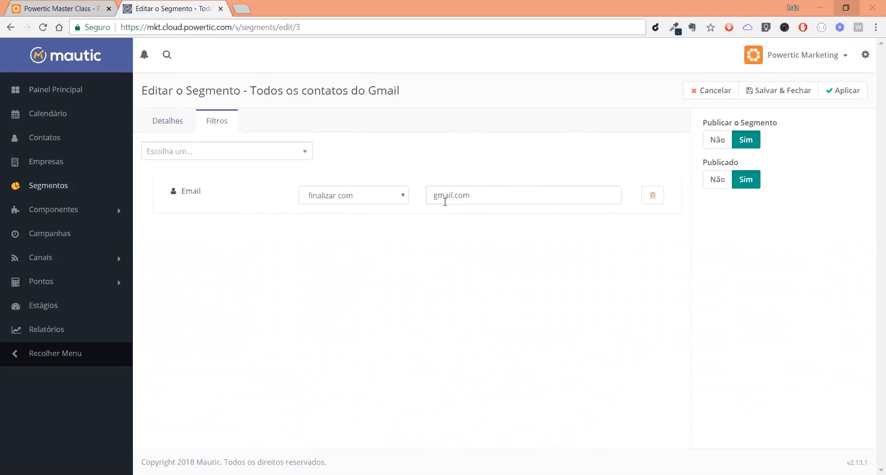
left_click(395, 202)
left_click(422, 179)
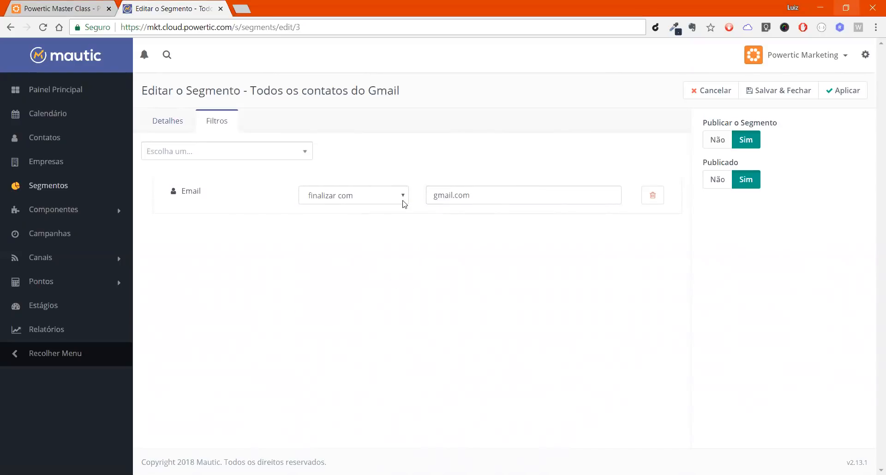
left_click(391, 199)
left_click(419, 172)
left_click(351, 205)
left_click(431, 155)
Step: Change the Email filter's operator to "contém" and shorten its value to "gmail"
left_click(378, 198)
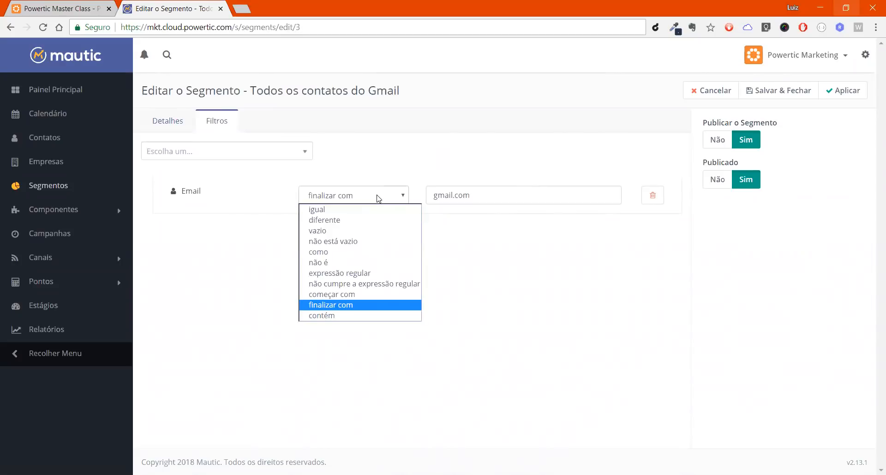
left_click(357, 317)
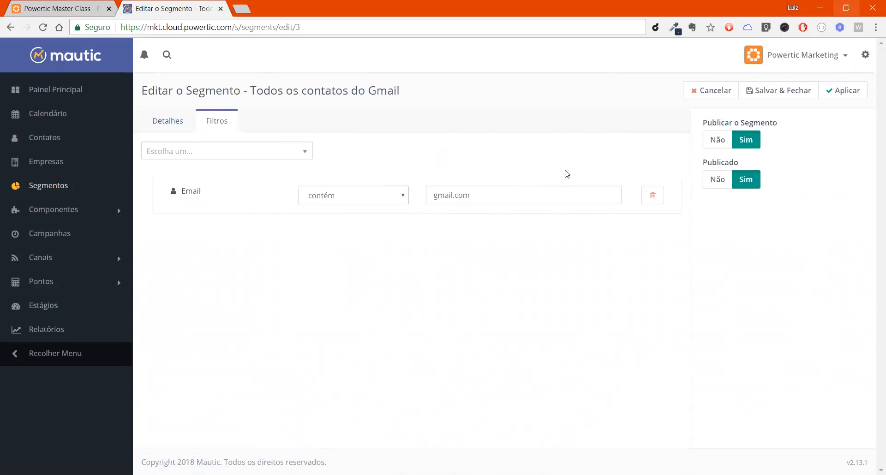
left_click(484, 198)
key("BackSpace")
key("BackSpace")
key("BackSpace")
key("BackSpace")
Step: Review the operators available for the Email filter and remove that filter from the segment
left_click(402, 198)
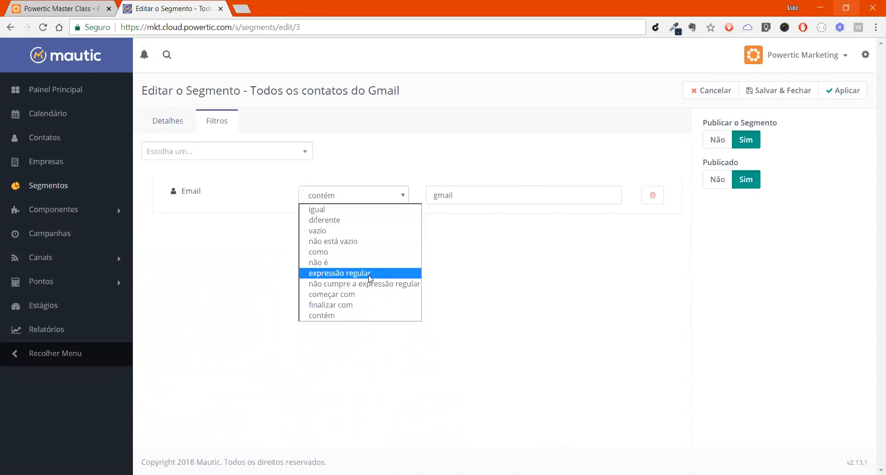
left_click(266, 251)
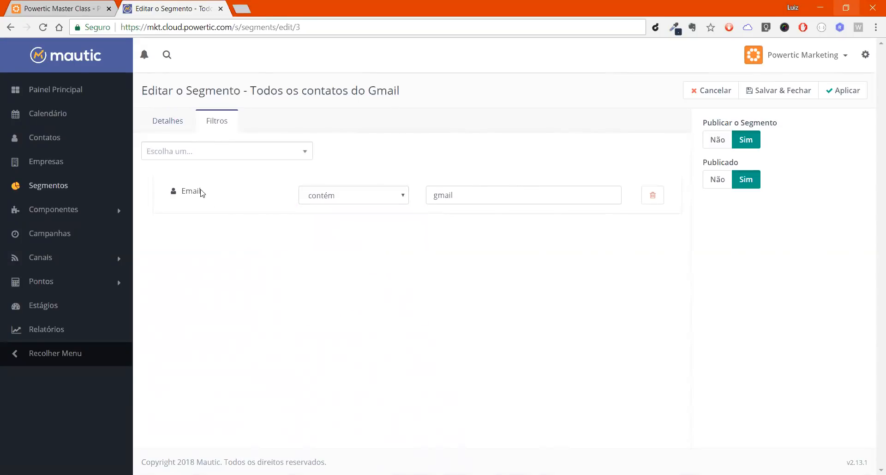
left_click(362, 197)
left_click(393, 178)
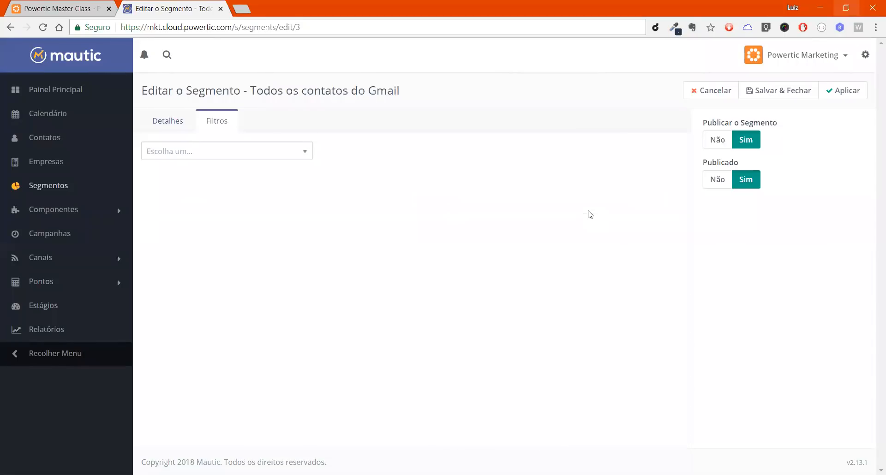
Step: Try a First Name filter with the operator "vazio" and remove it from the segment
left_click(253, 150)
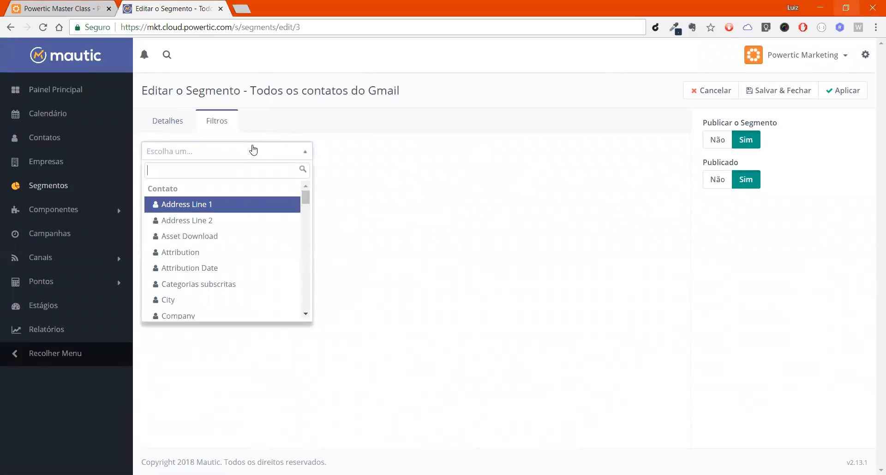
type("first")
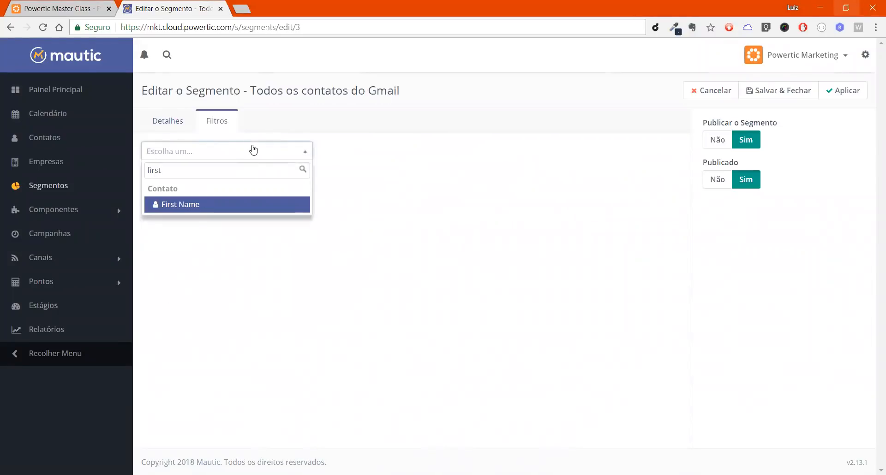
key("Return")
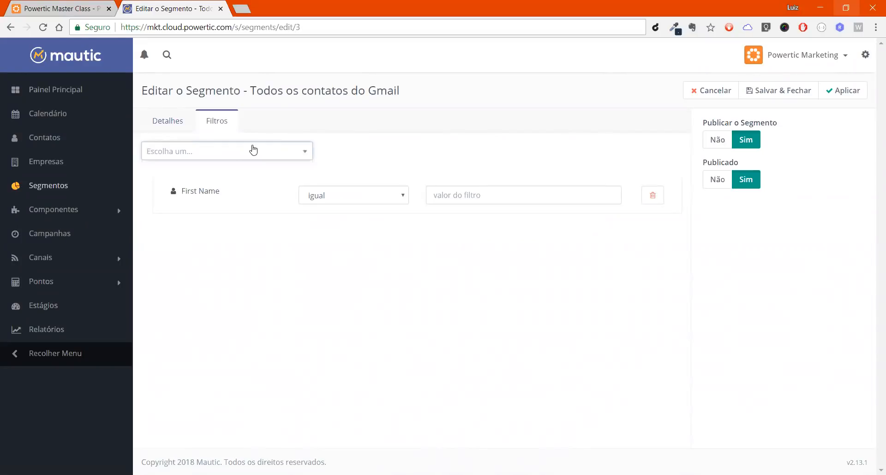
left_click(323, 197)
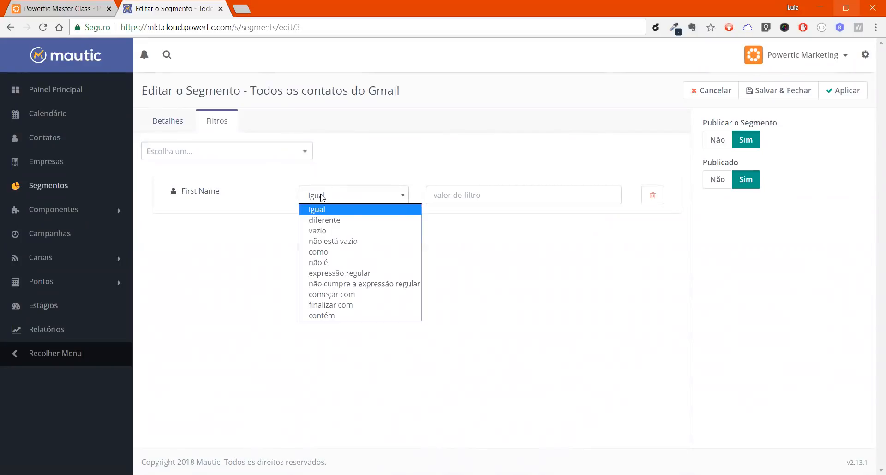
left_click(373, 231)
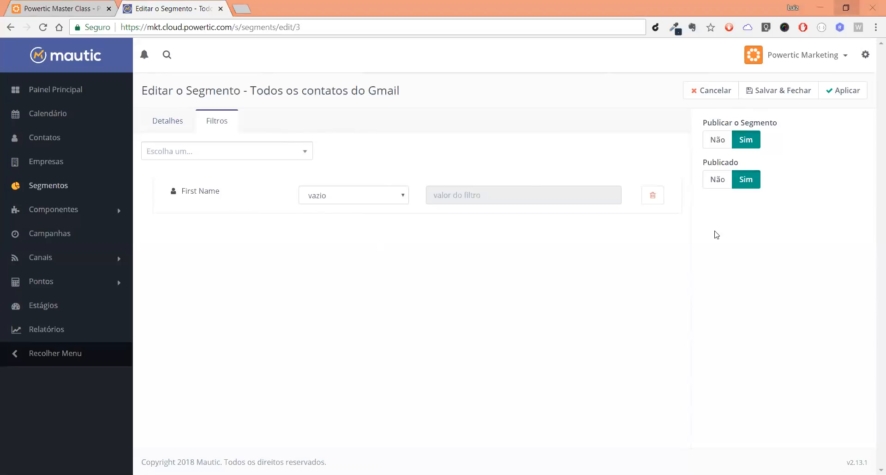
left_click(650, 196)
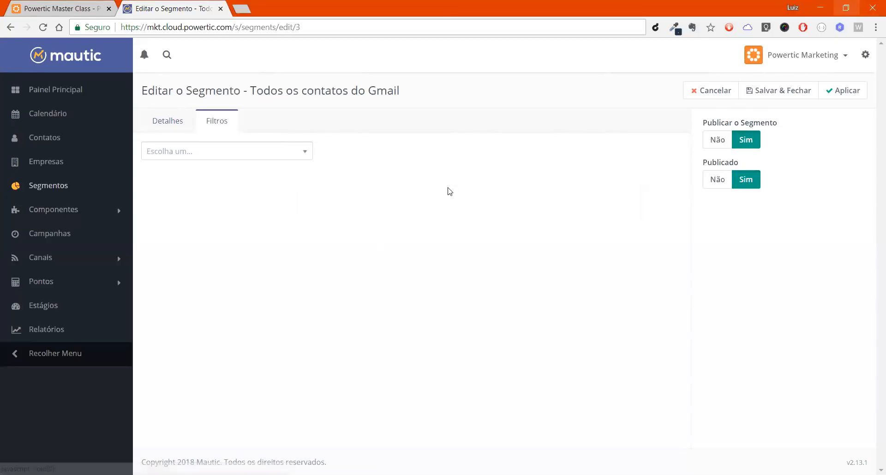
Step: Find the e-mail related contact fields and add a "Contagem de e-mails lidos" filter to the segment
left_click(219, 152)
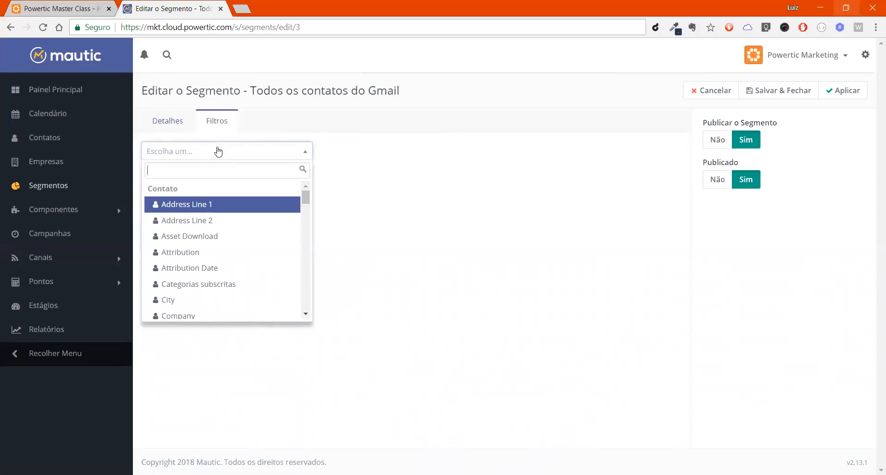
type("ema")
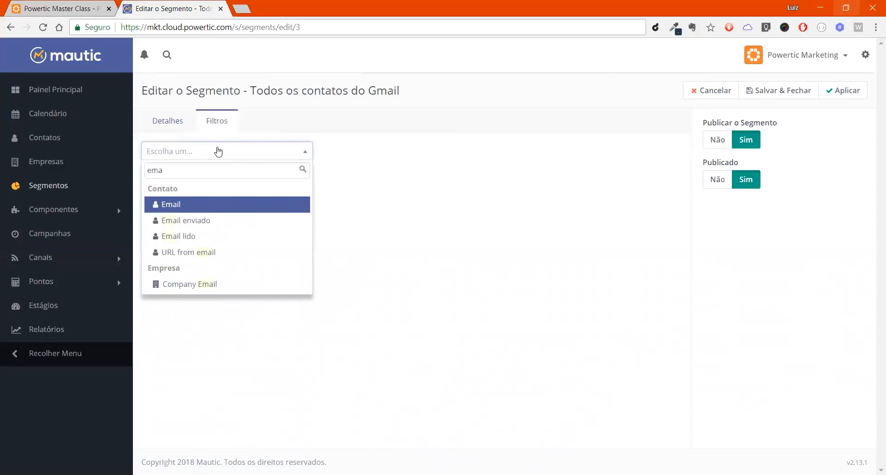
key("BackSpace")
key("BackSpace")
key("BackSpace")
type("e-ma")
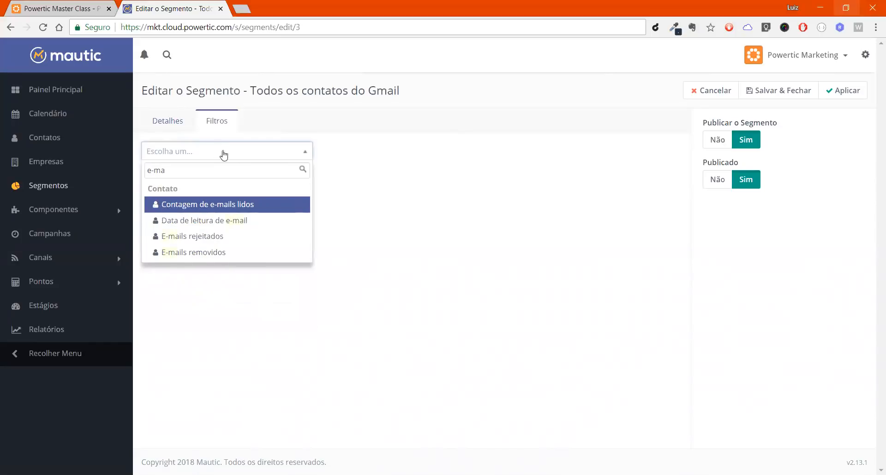
left_click(242, 208)
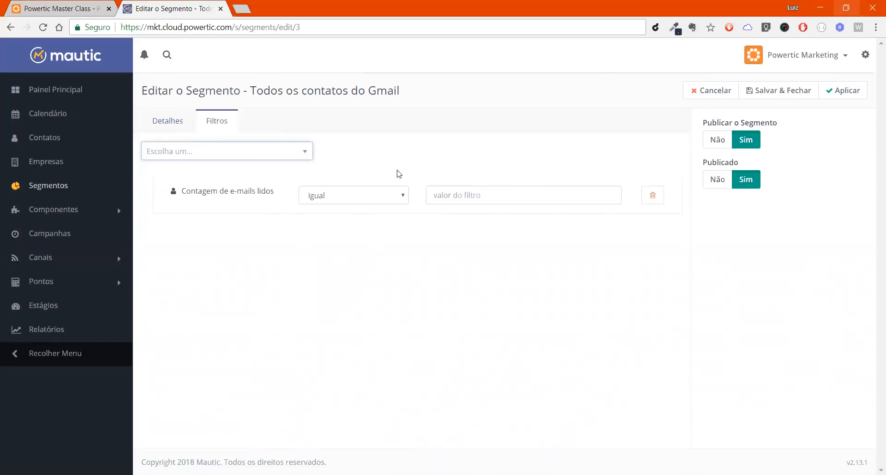
Step: Set the "Contagem de e-mails lidos" filter's operator to "maior ou igual a" with the value 30
left_click(376, 198)
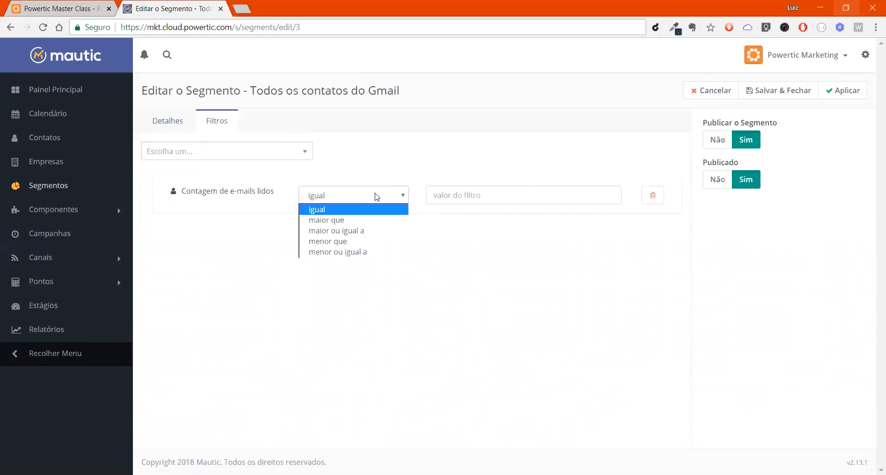
left_click(369, 231)
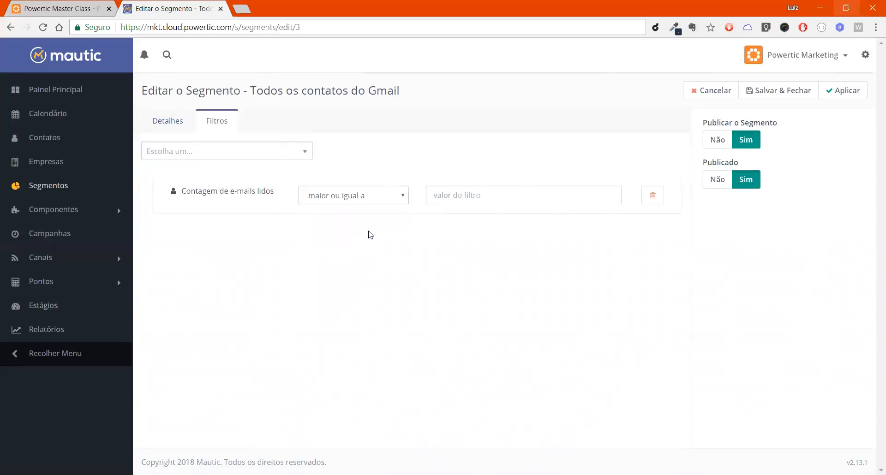
left_click(472, 191)
type("30")
Step: Change the read e-mail count filter's value to 0 and its operator to "igual"
double_click(465, 193)
type("0")
left_click(390, 195)
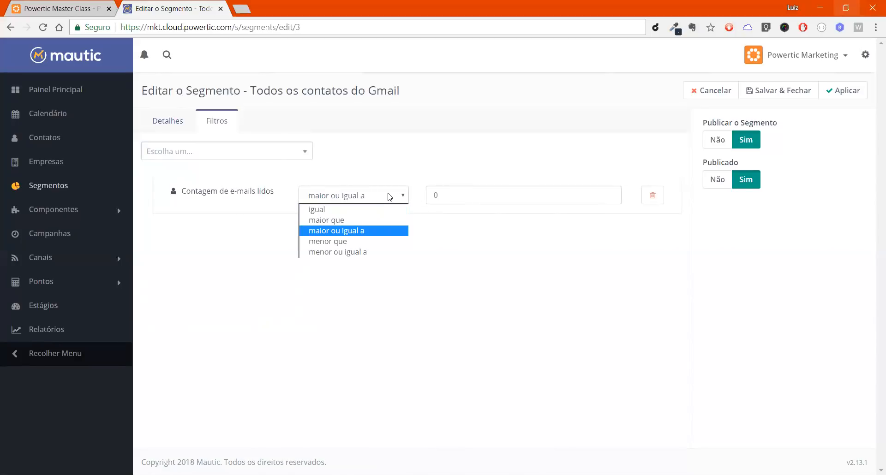
left_click(349, 211)
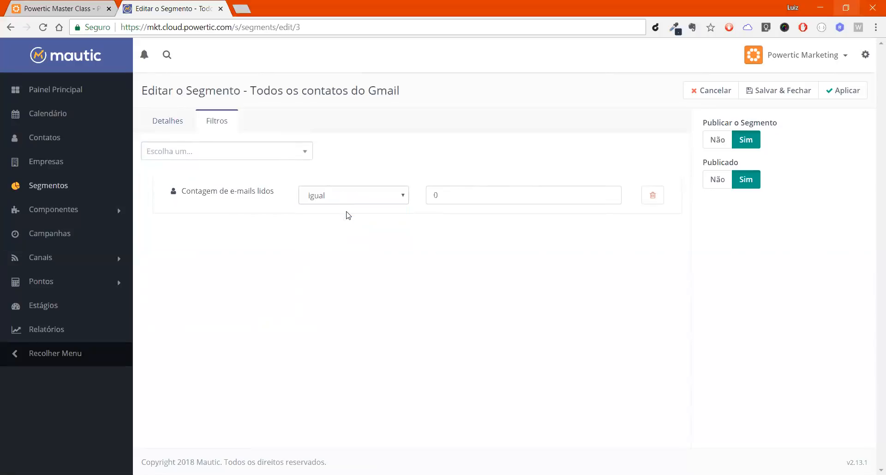
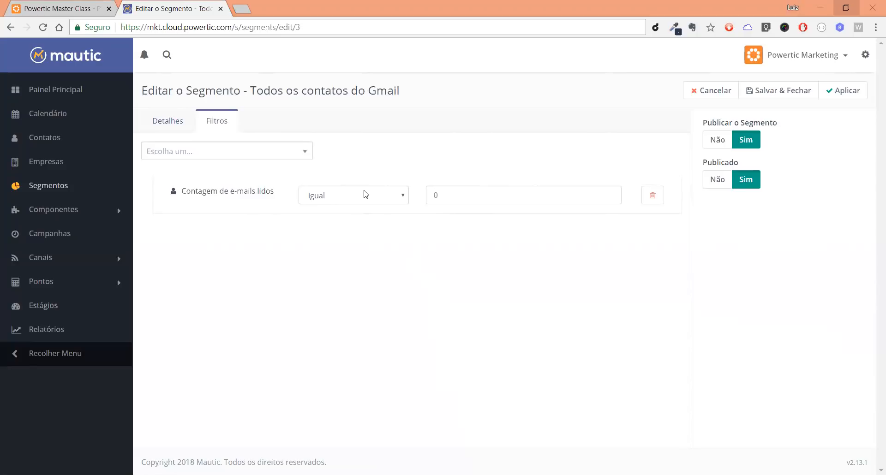
Step: Set the "Contagem de e-mails lidos" filter's operator to "maior ou igual a" with the value 1
left_click(384, 202)
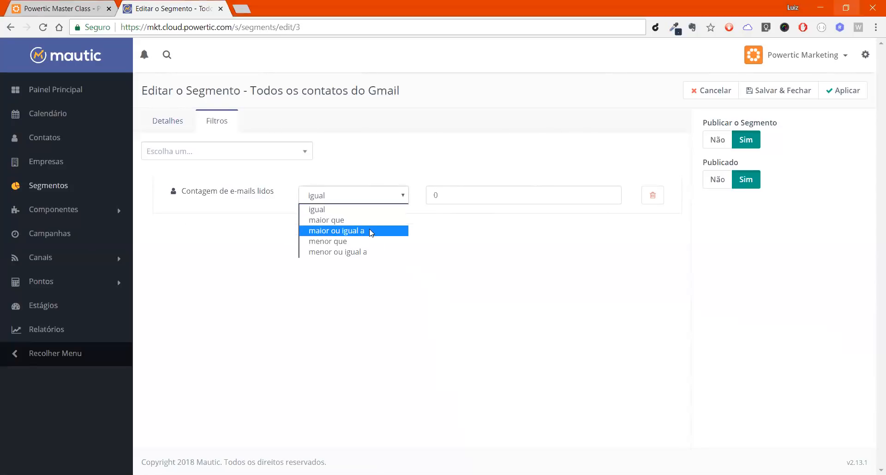
left_click(370, 231)
left_click(481, 198)
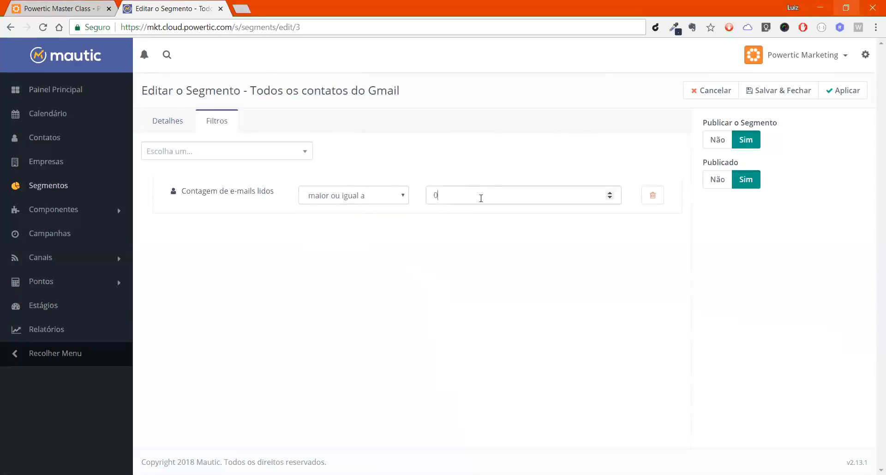
type("1")
key("BackSpace")
key("BackSpace")
type("1")
left_click(269, 153)
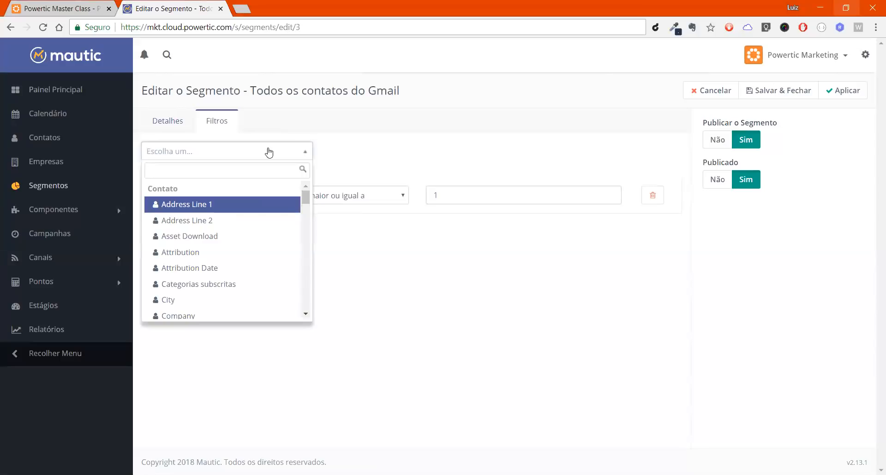
type("data")
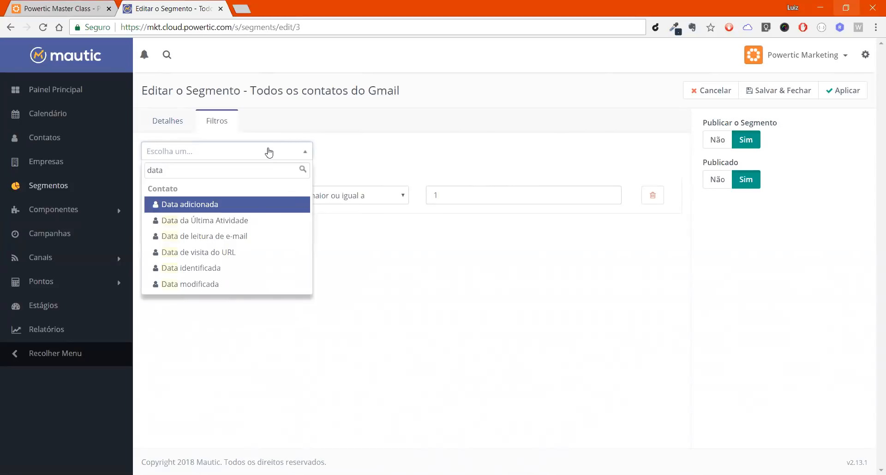
key("Return")
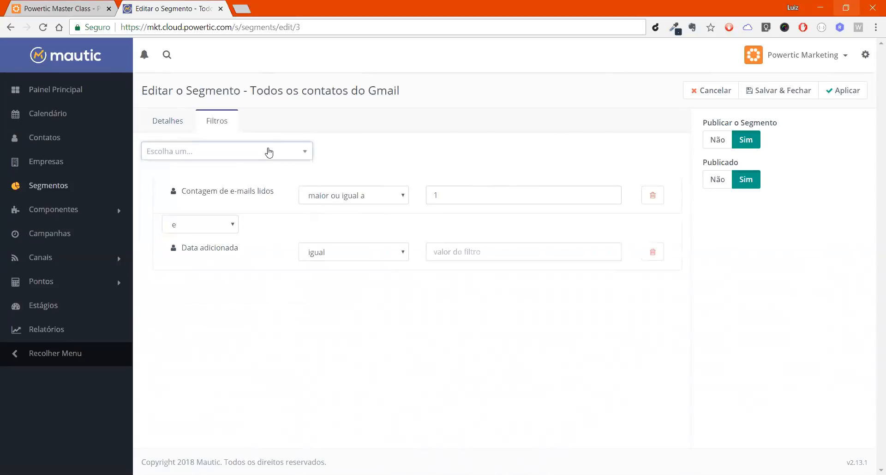
left_click(655, 258)
Step: Find the date-related contact fields and add a "Data identificada" filter to the segment
left_click(228, 153)
type("data")
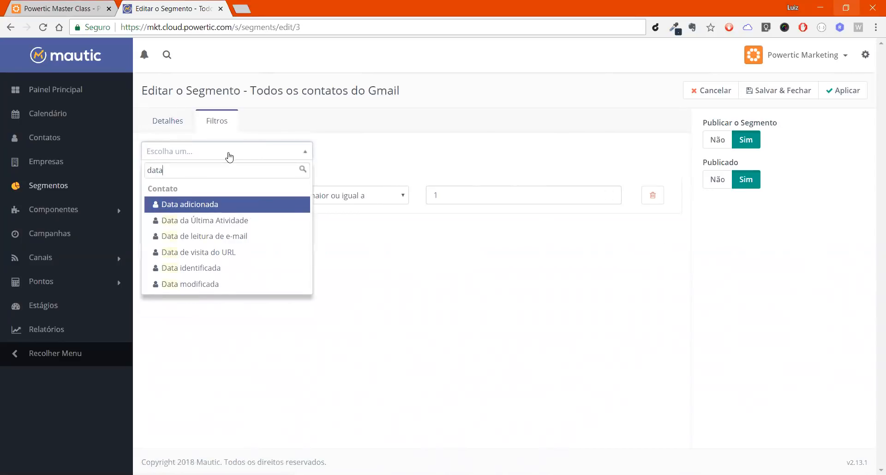
key("Down")
key("Down")
key("Down")
key("Down")
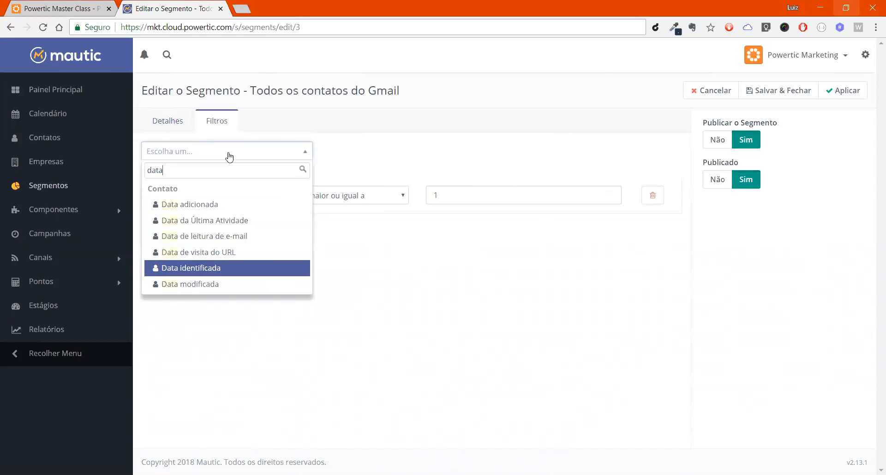
key("Return")
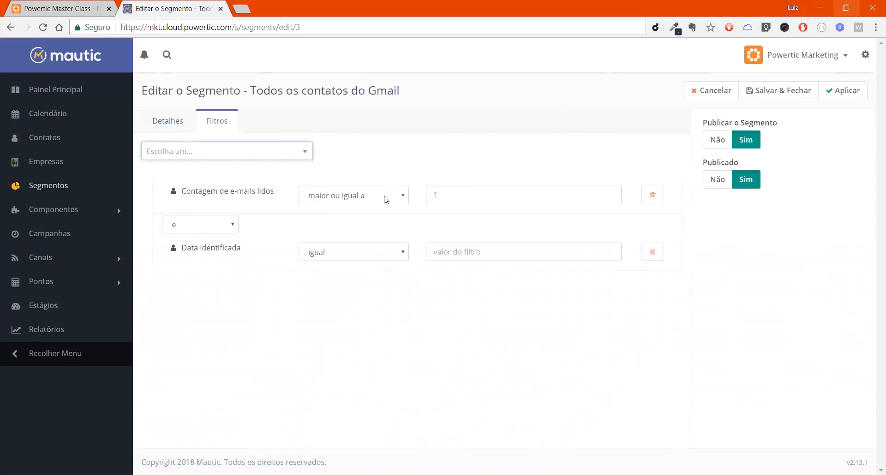
Step: Set the "Data identificada" filter's value to the relative date "-90 days"
left_click(473, 254)
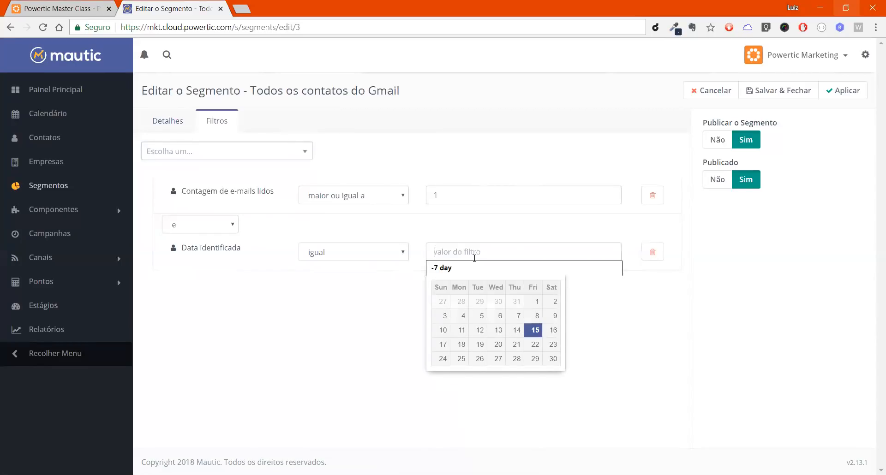
type("-90 day")
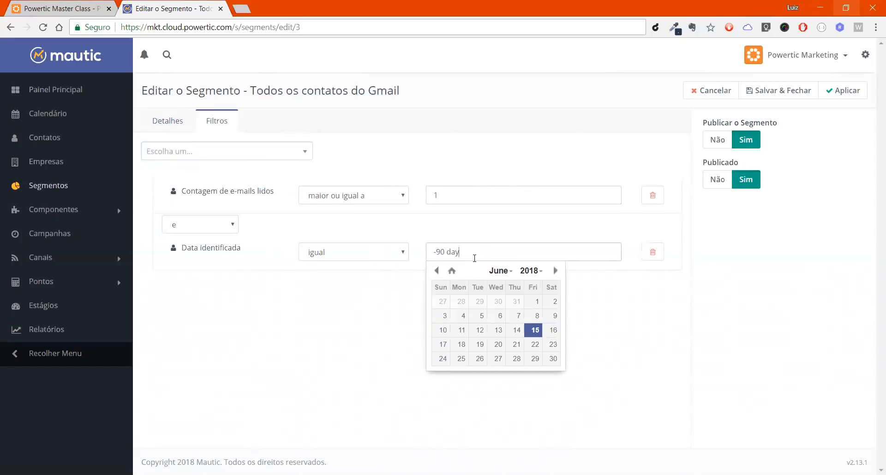
left_click(471, 176)
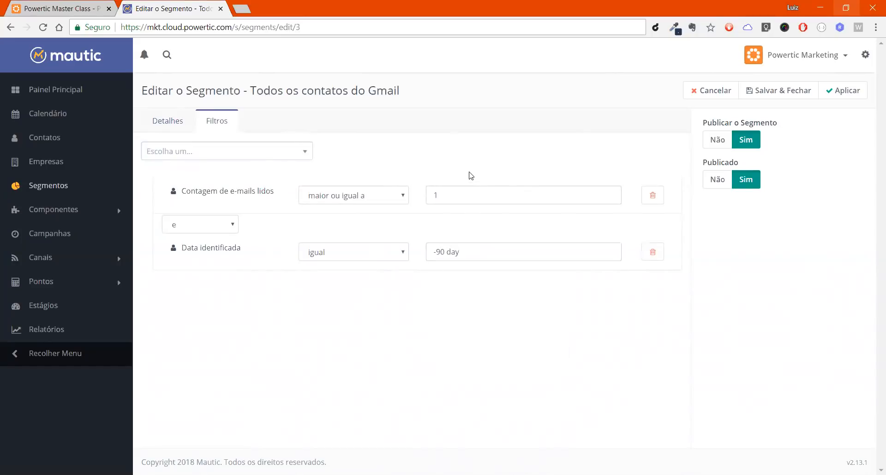
left_click(457, 260)
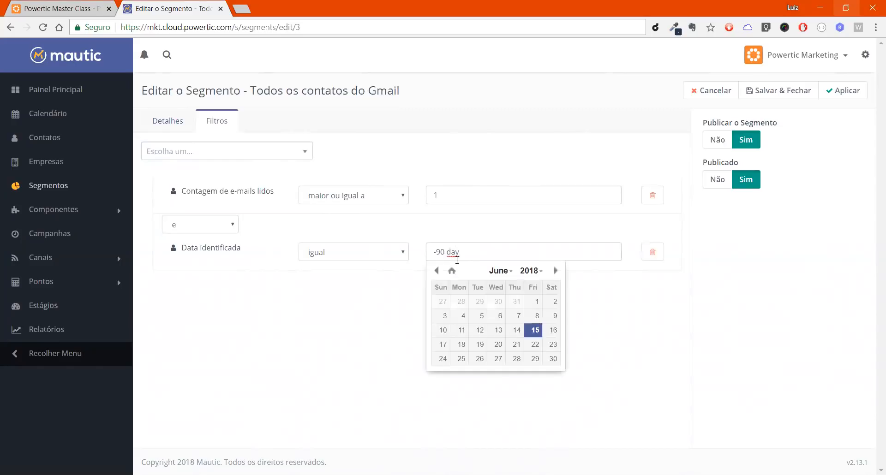
type("s")
left_click(483, 130)
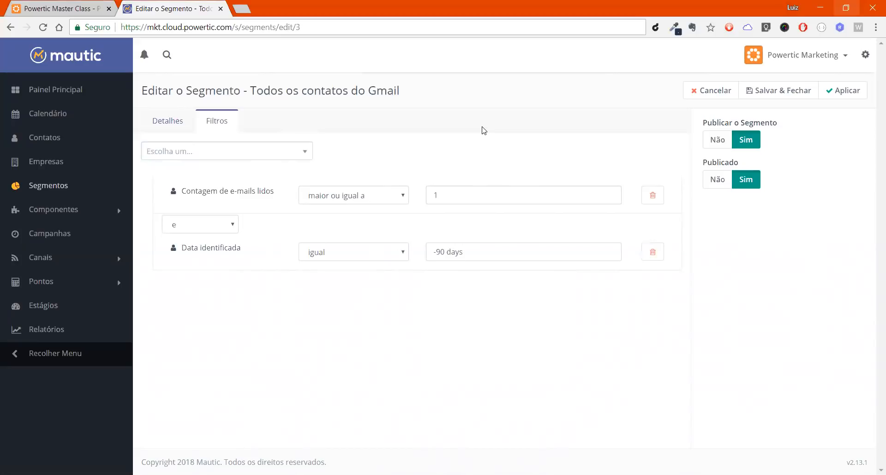
Step: Change the read e-mail count value to 10 and the "Data identificada" operator to "menor ou igual a"
left_click(464, 193)
type("0")
left_click(465, 170)
left_click(387, 256)
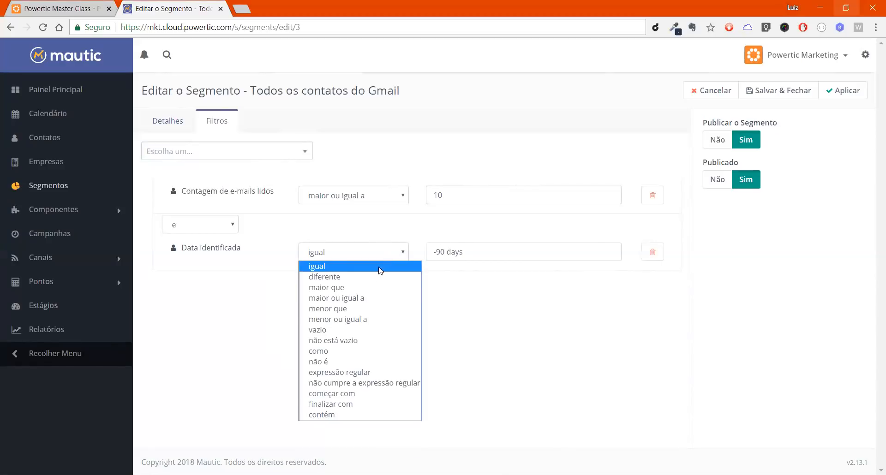
left_click(359, 319)
Step: Try 5 as the read e-mail count value, set its operator to "menor ou igual a" and its value to 1
double_click(464, 199)
type("5")
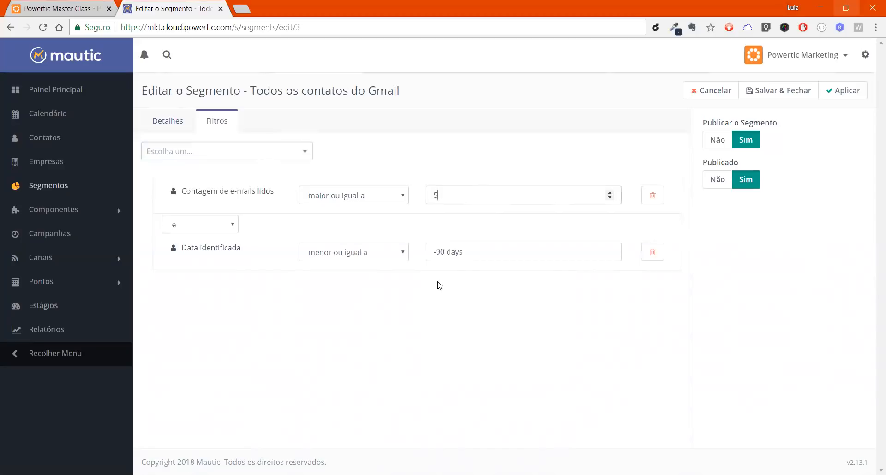
left_click(354, 194)
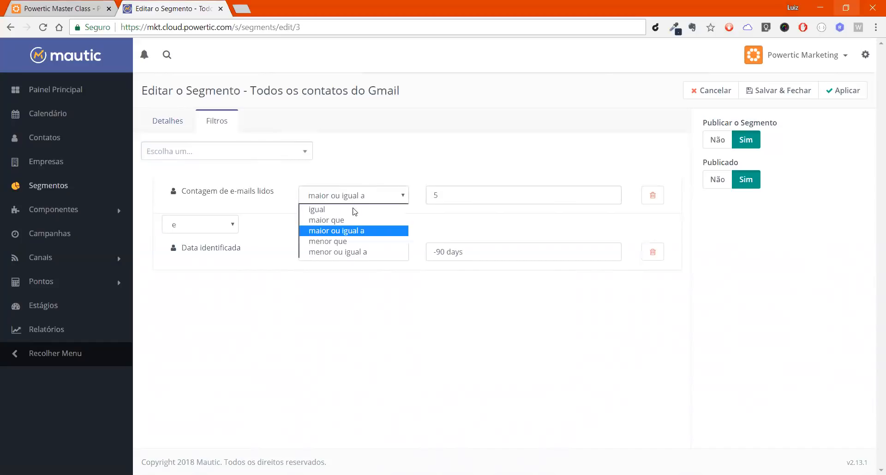
left_click(352, 252)
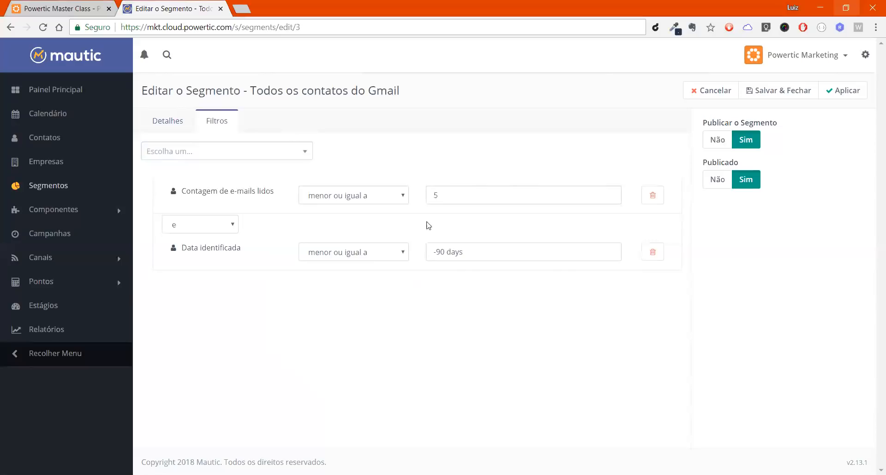
key("BackSpace")
type("5")
key("BackSpace")
type("1")
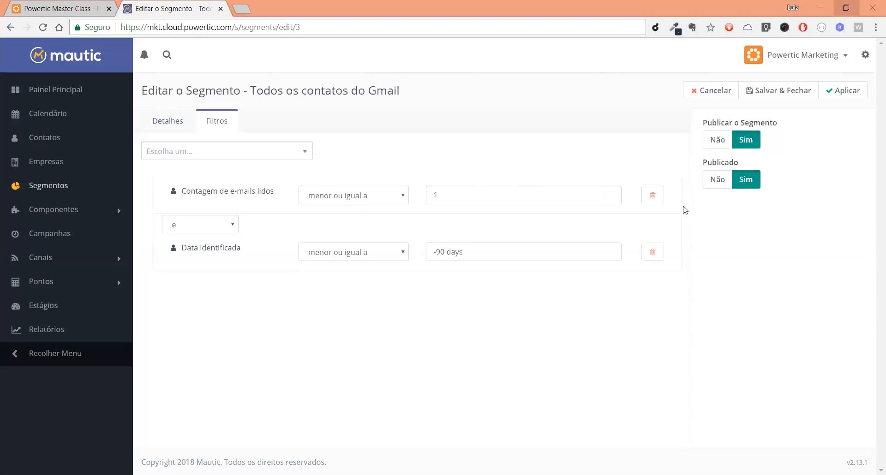
Step: Replace both existing segment filters with a "Data de leitura de e-mail" filter
left_click(653, 196)
left_click(653, 220)
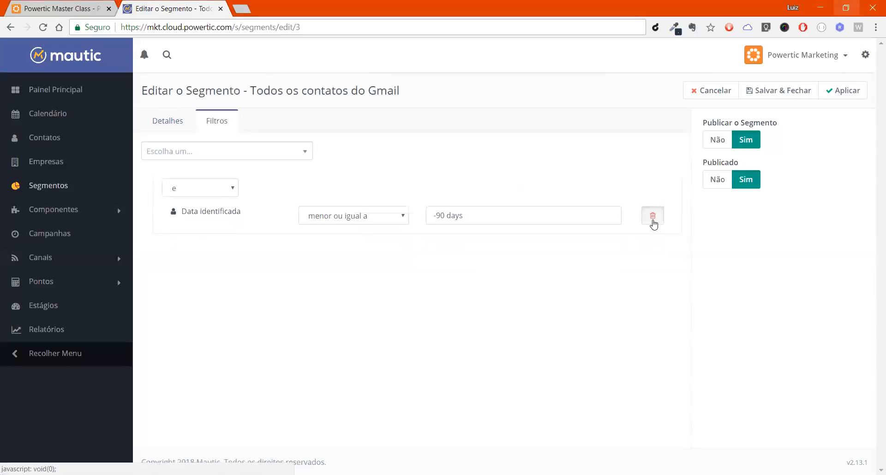
left_click(266, 160)
type("data")
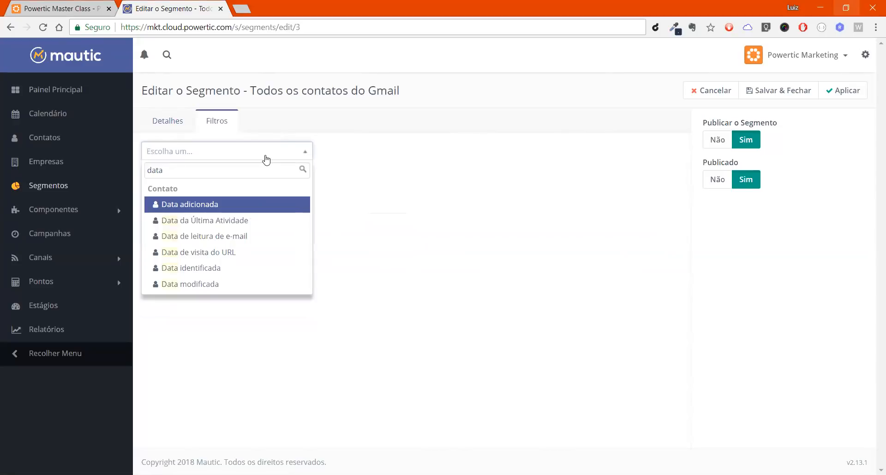
key("Down")
key("Down")
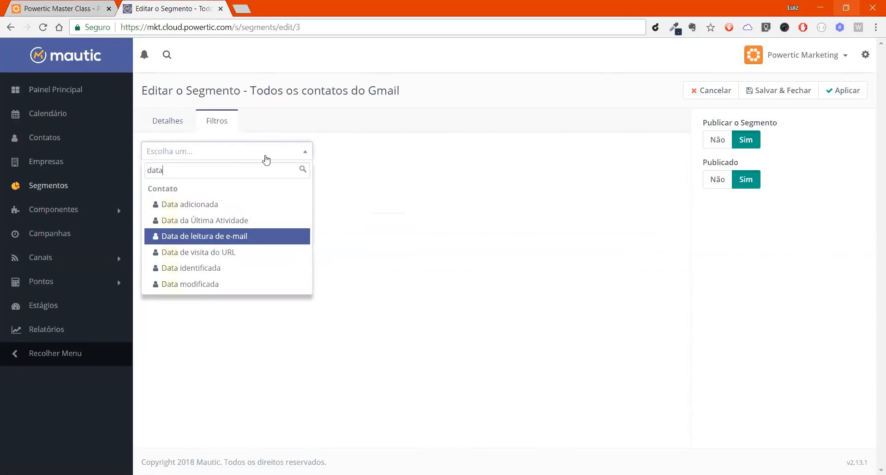
key("Return")
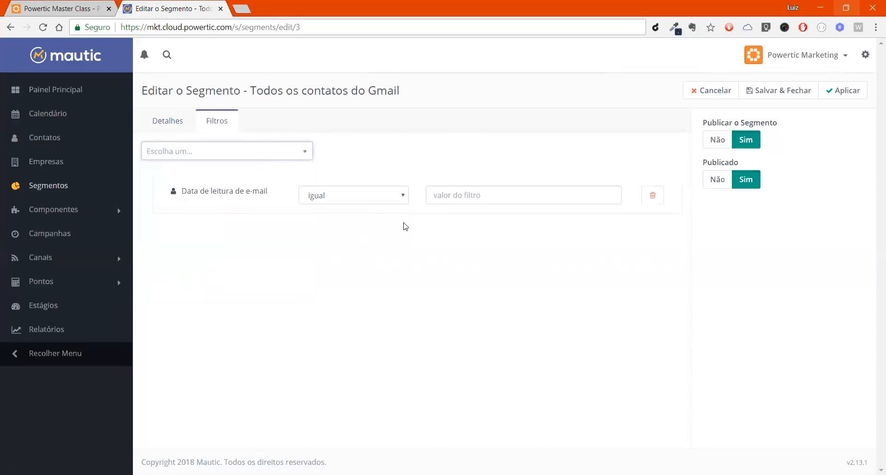
Step: Set the "Data de leitura de e-mail" filter's operator to "maior ou igual a" with the value "-30 days"
left_click(322, 202)
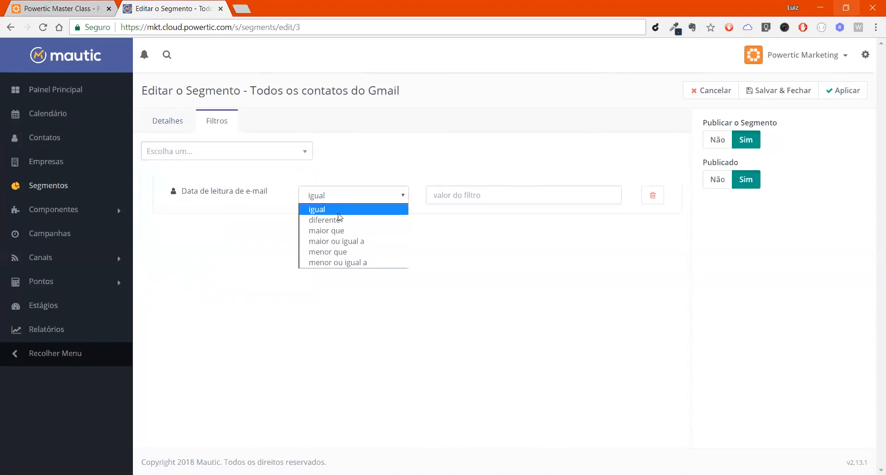
left_click(349, 241)
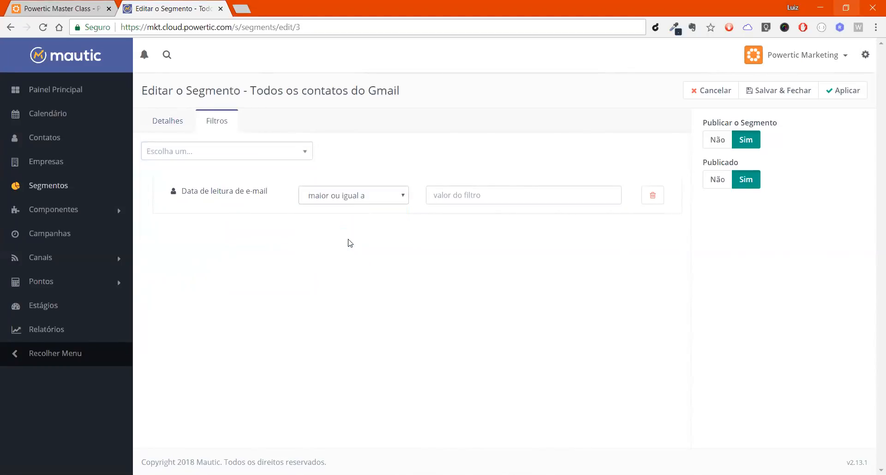
left_click(466, 197)
type("-")
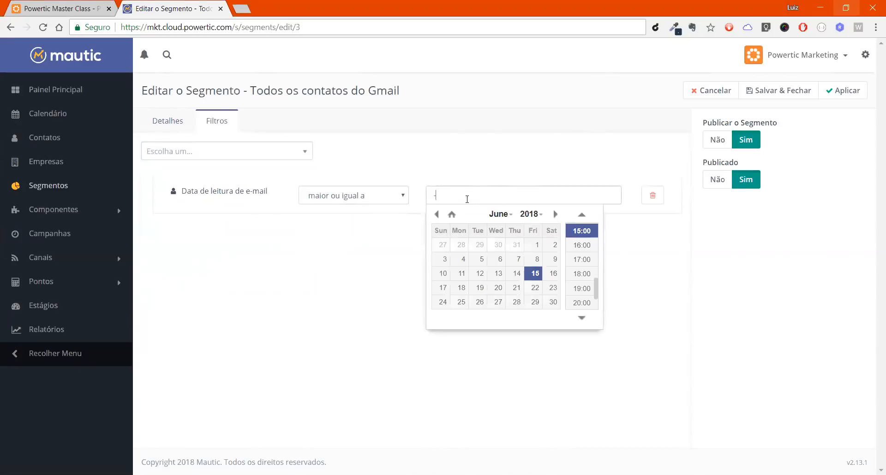
type("30 days")
left_click(471, 182)
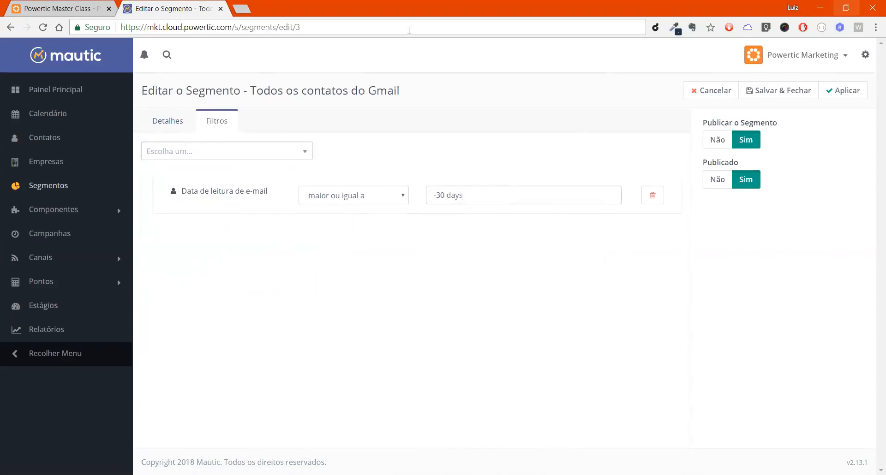
left_click(722, 66)
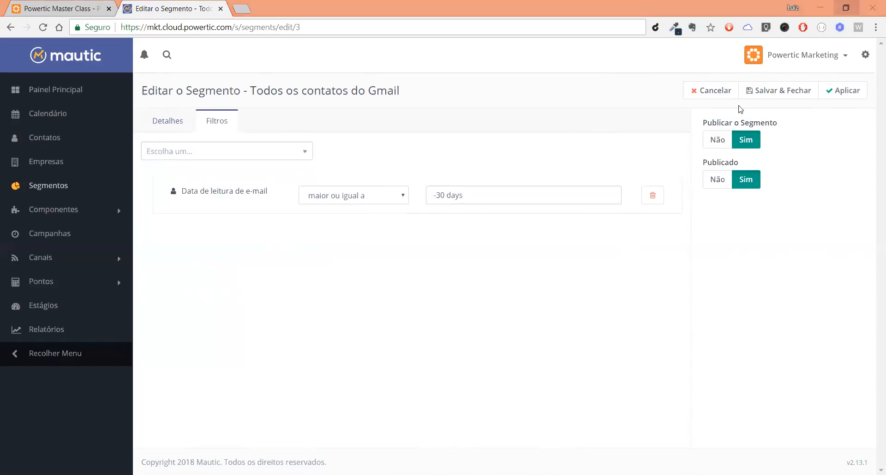
left_click(563, 321)
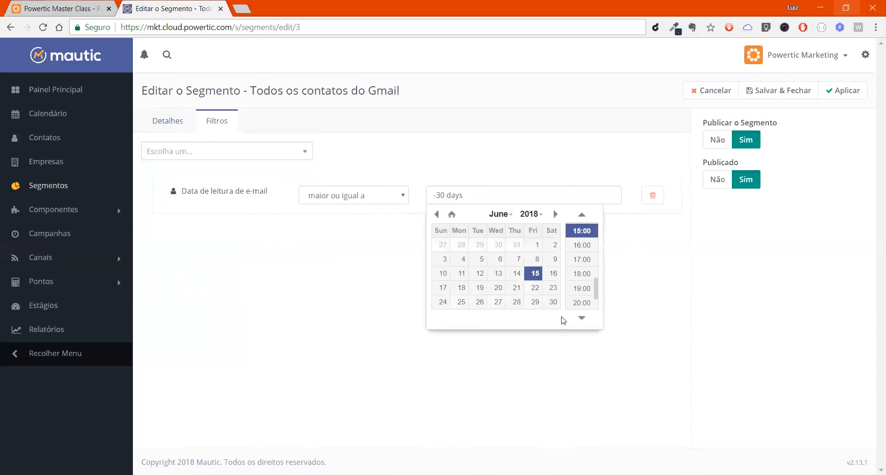
left_click(351, 291)
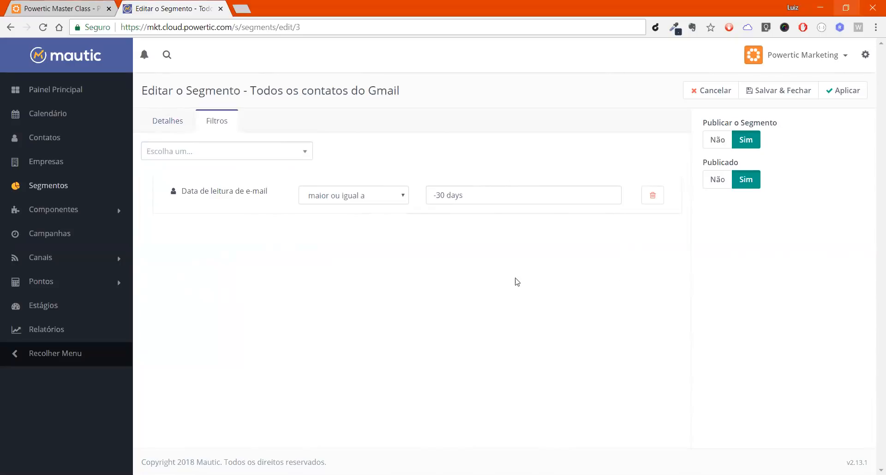
Step: Replace the e-mail reading date filter with a "Data de visita do URL" filter
left_click(652, 196)
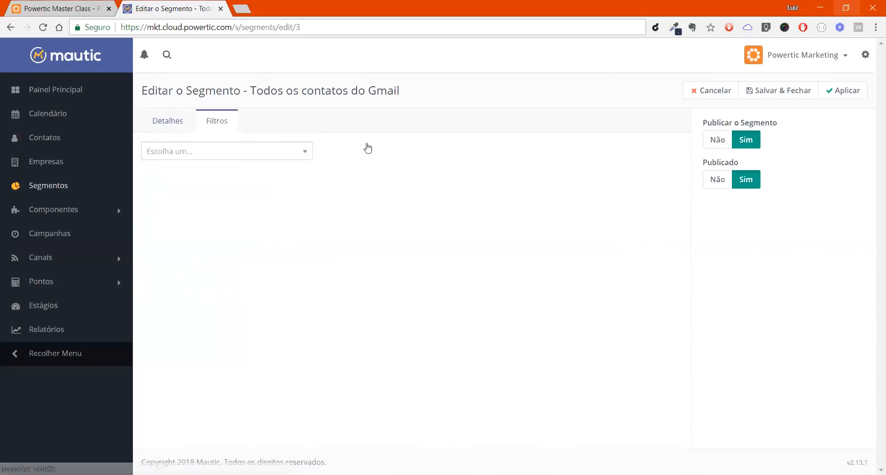
left_click(202, 158)
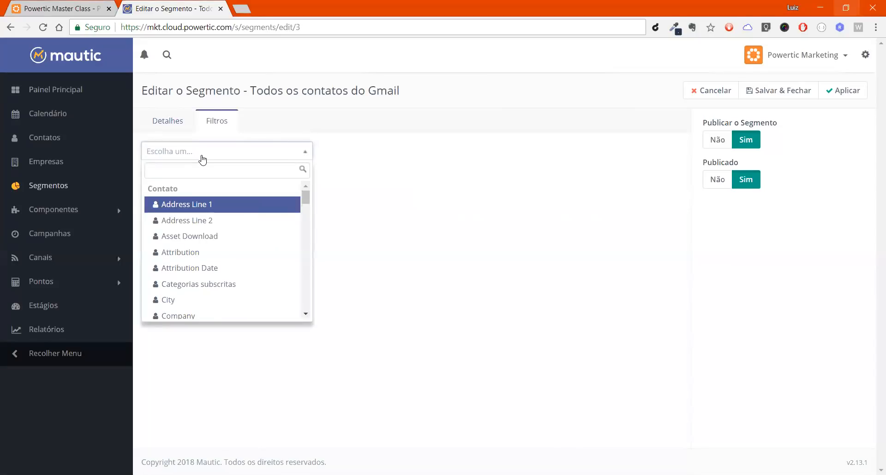
type("data")
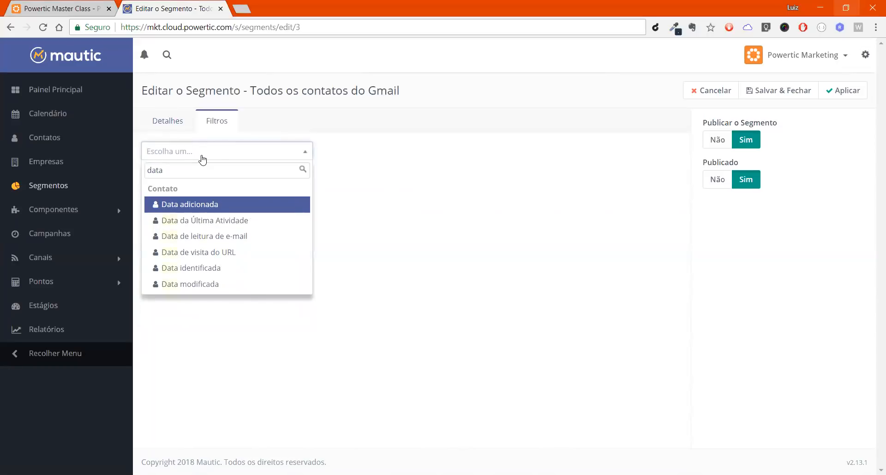
key("Down")
key("Down")
key("Down")
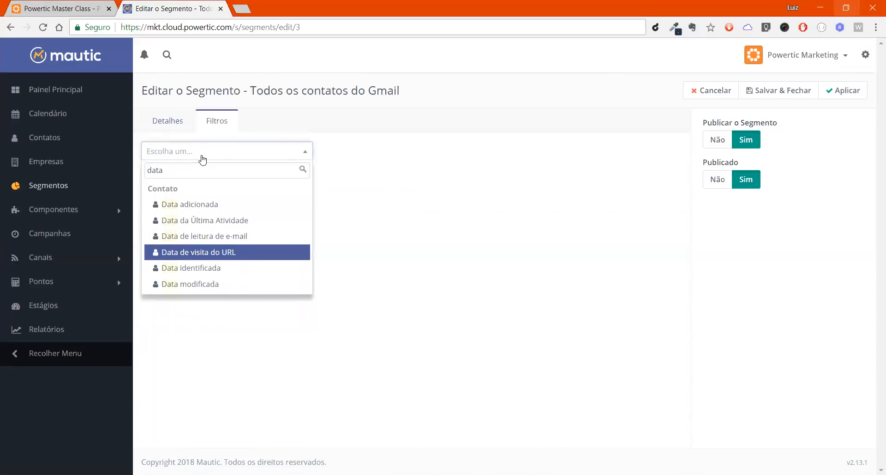
key("Return")
Step: Set the "Data de visita do URL" filter's operator to "maior ou igual a" and its value to "-30 days"
left_click(343, 197)
left_click(343, 197)
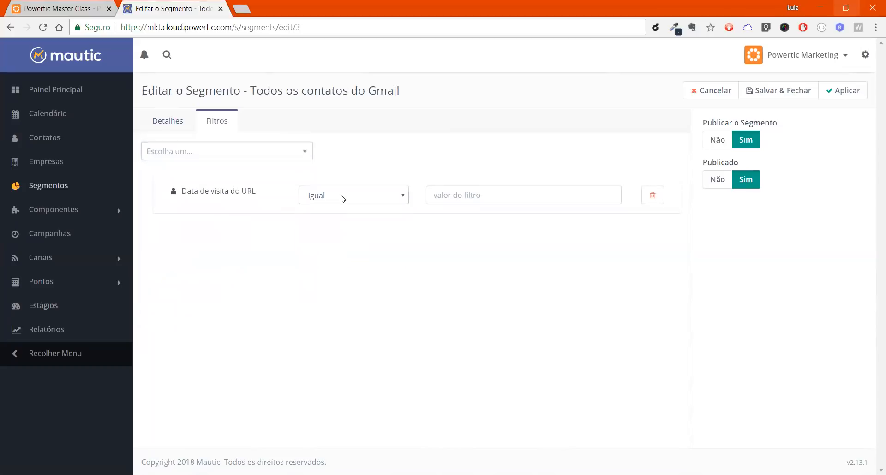
left_click(443, 190)
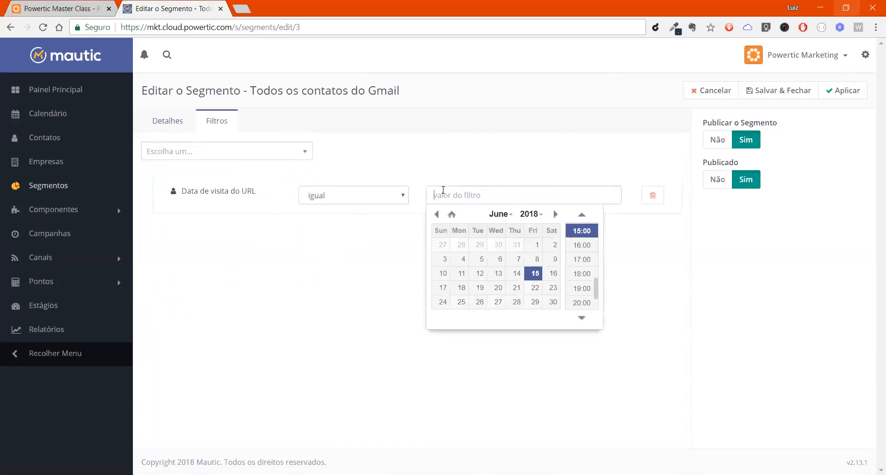
type("-30 days")
left_click(369, 193)
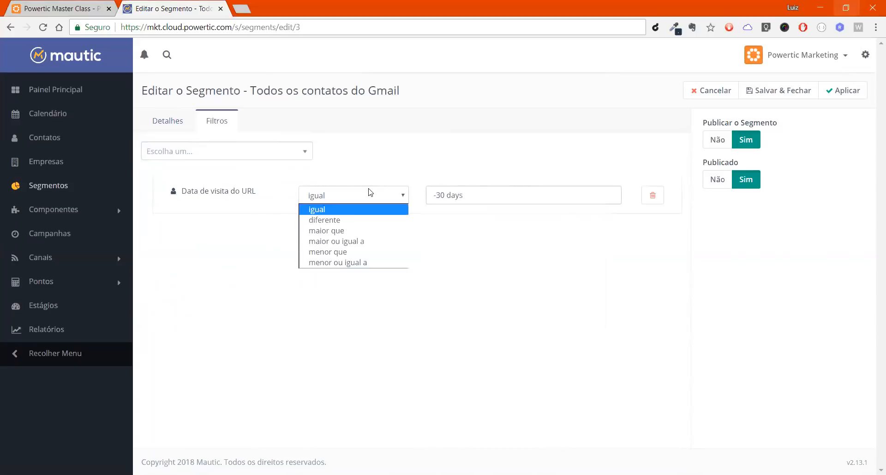
left_click(353, 241)
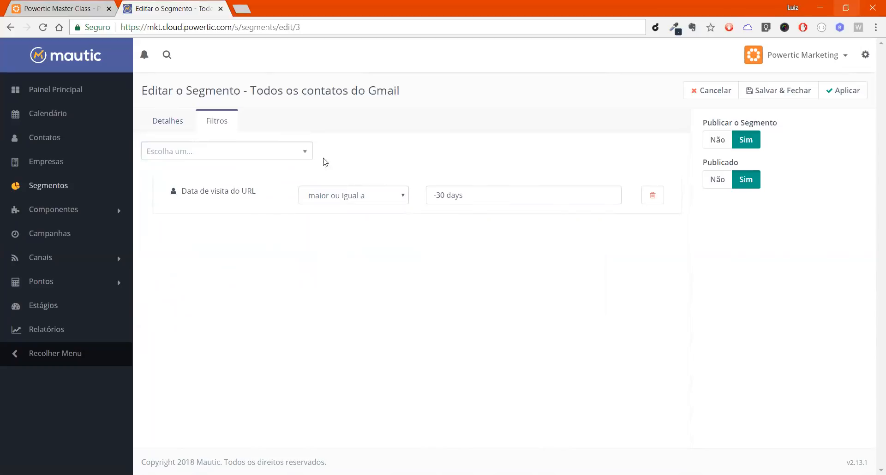
Step: Add a "Data de leitura de e-mail" filter below the URL visit date filter
left_click(295, 157)
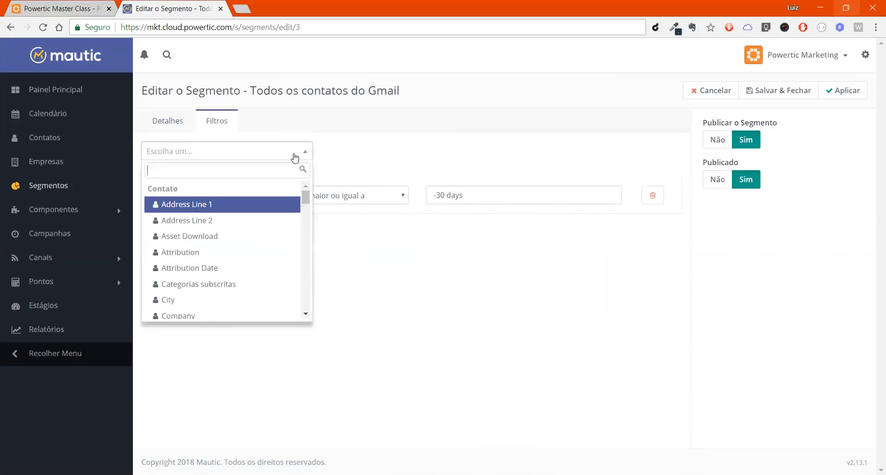
type("data")
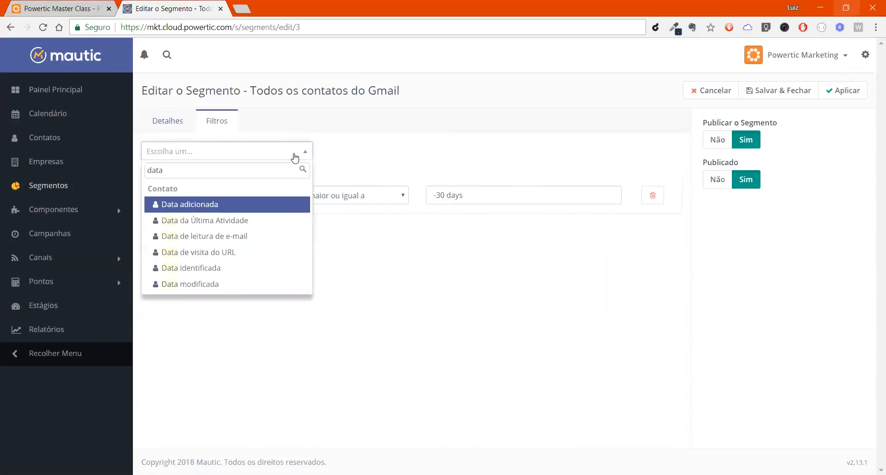
key("Down")
key("Down")
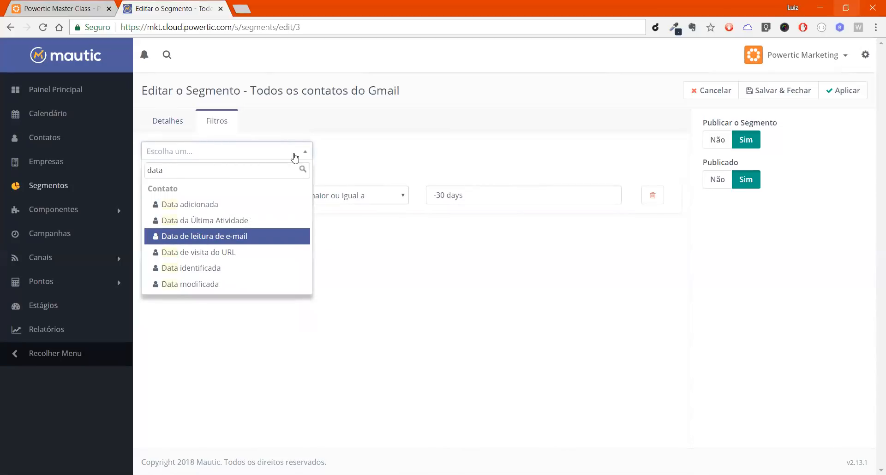
key("Return")
Step: Set the e-mail reading date filter to "maior ou igual a" with the value "-30 days" and join both filters with "ou"
left_click(388, 255)
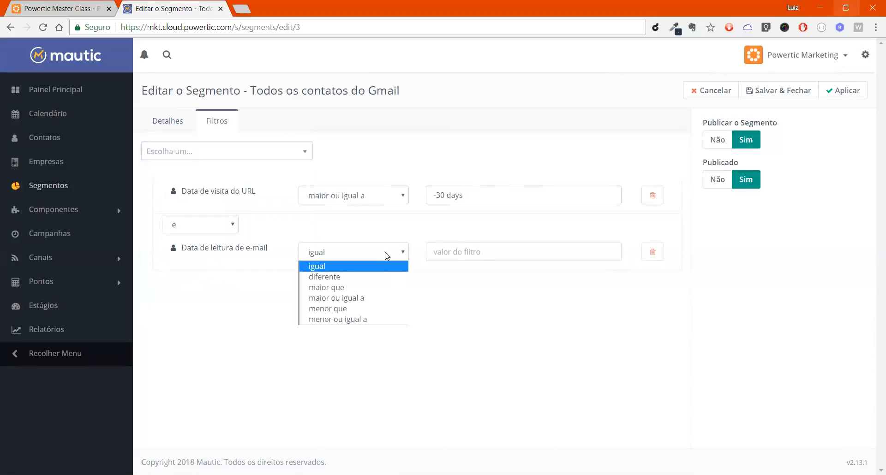
left_click(366, 298)
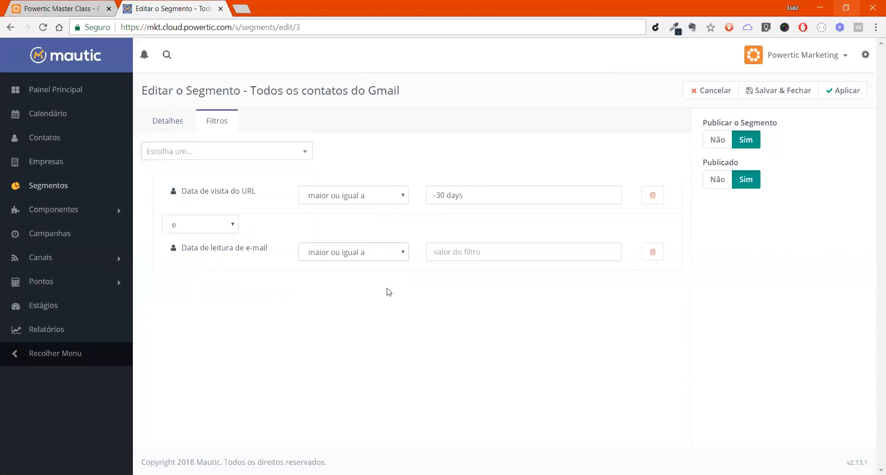
left_click(446, 253)
type("-30 day")
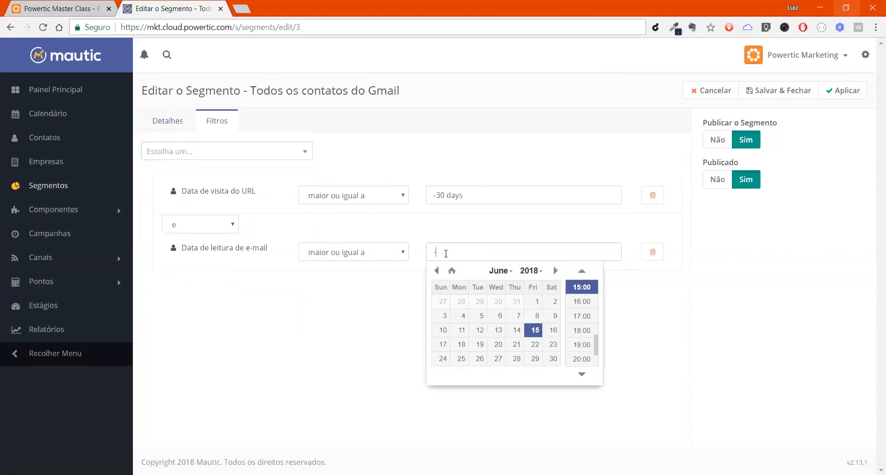
type("s")
left_click(434, 178)
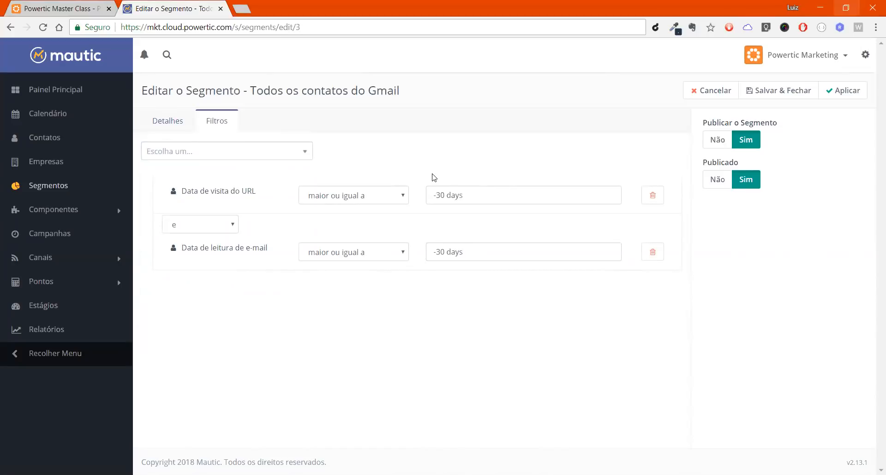
left_click(207, 225)
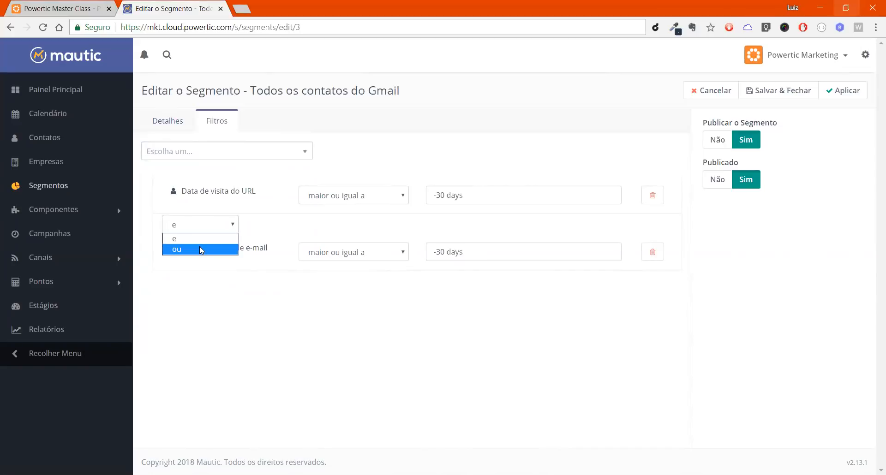
left_click(200, 249)
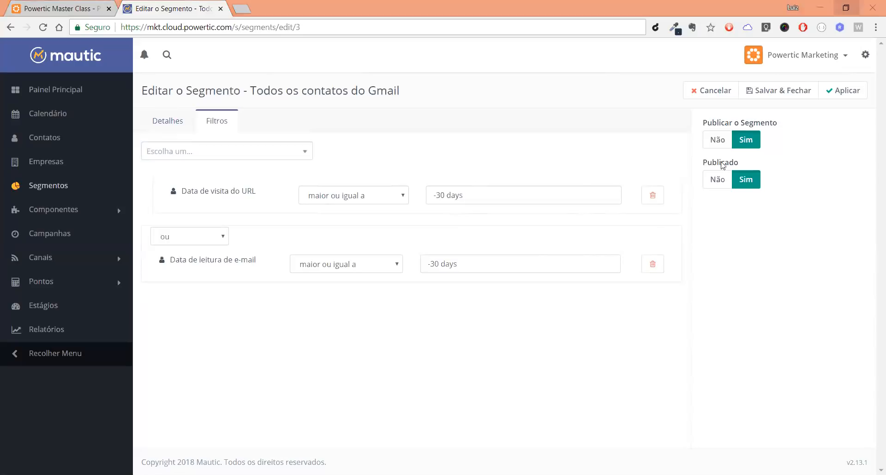
Step: Replace both date filters with a single "Data identificada" filter
left_click(649, 204)
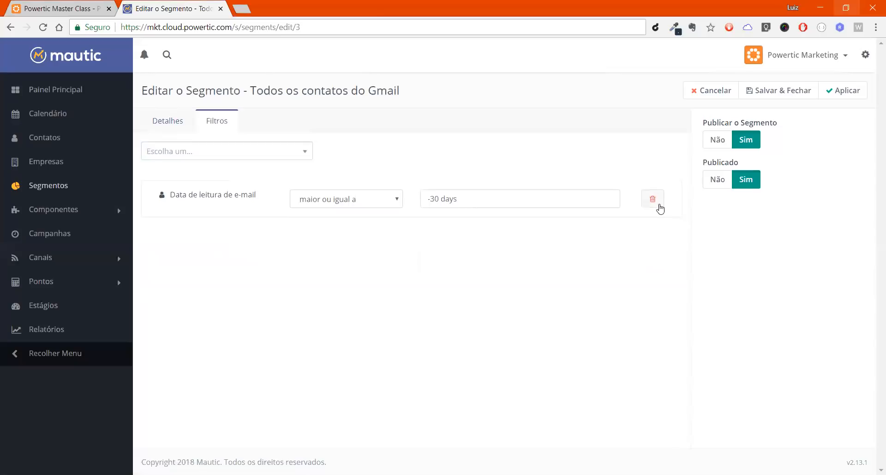
left_click(656, 203)
left_click(280, 153)
type("data")
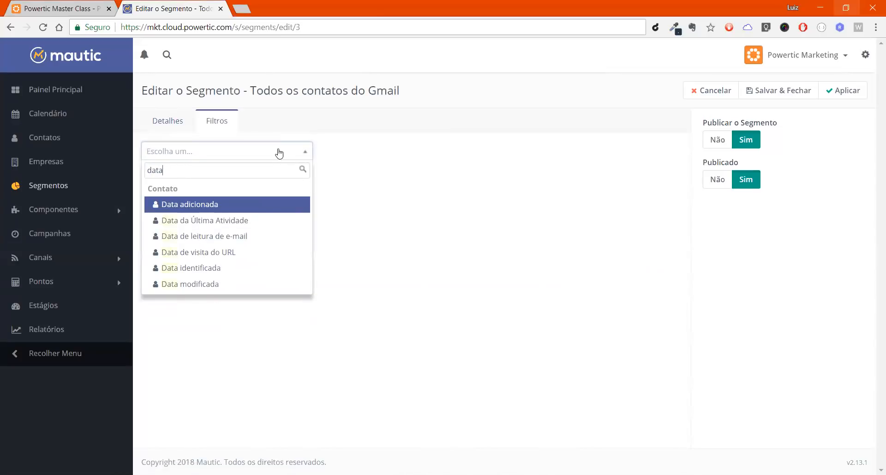
key("Down")
key("Down")
key("Down")
key("Down")
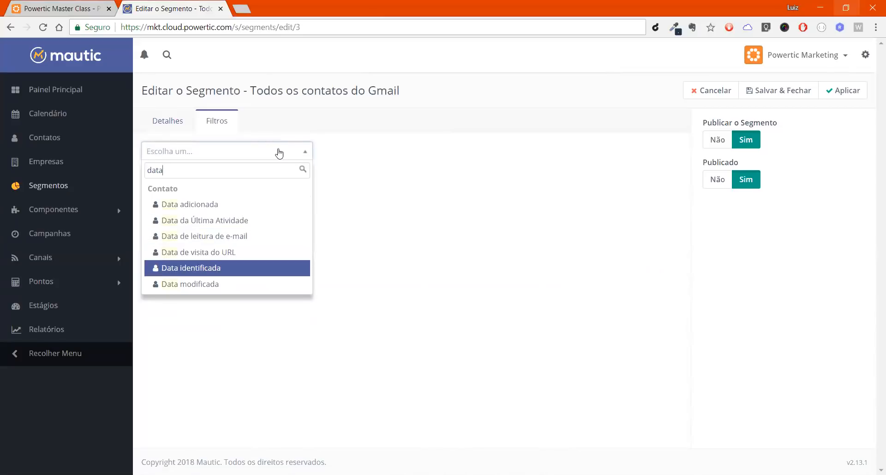
key("Return")
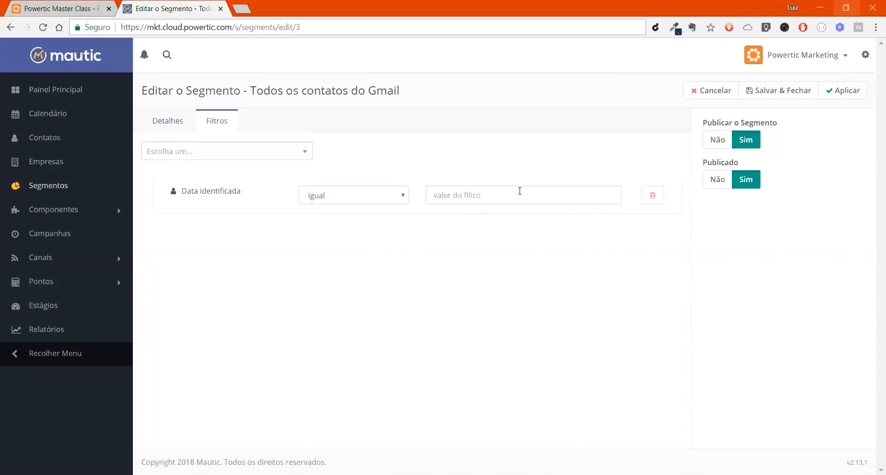
Step: Enter "este mês" as the value of the "Data identificada" filter
left_click(520, 191)
type("e")
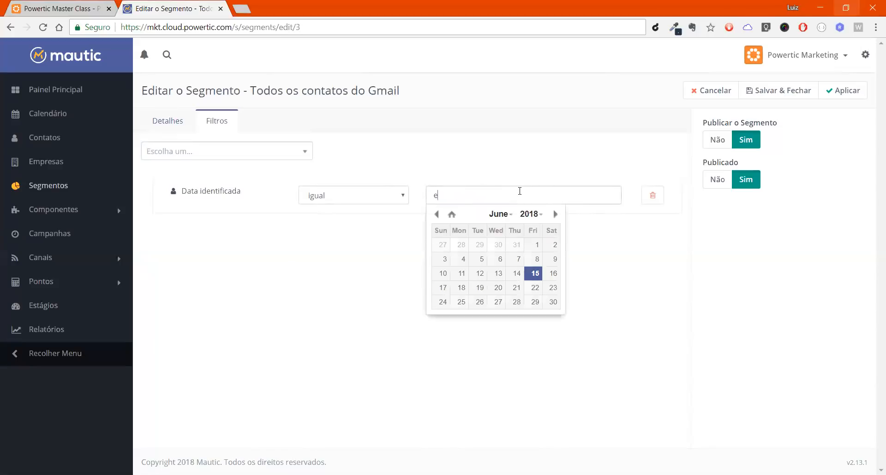
type("ste mês")
left_click(529, 173)
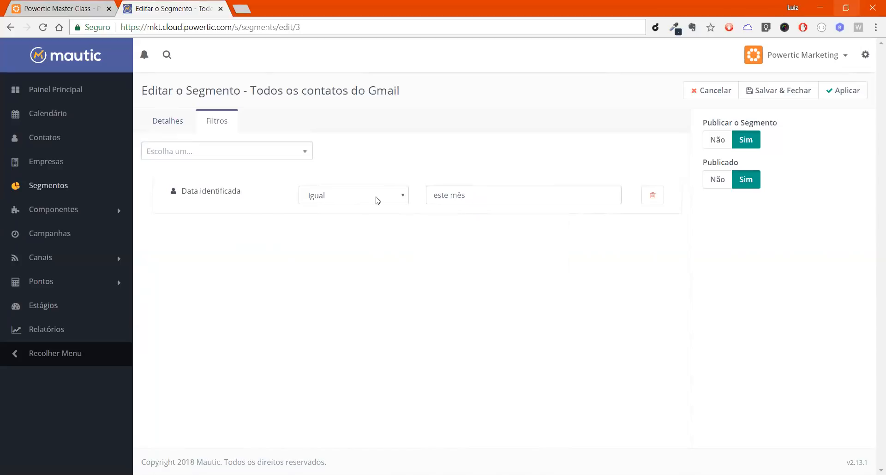
Step: Add an "Etiquetas" filter with the tag "form-newsletter" as its value
left_click(287, 151)
type("et")
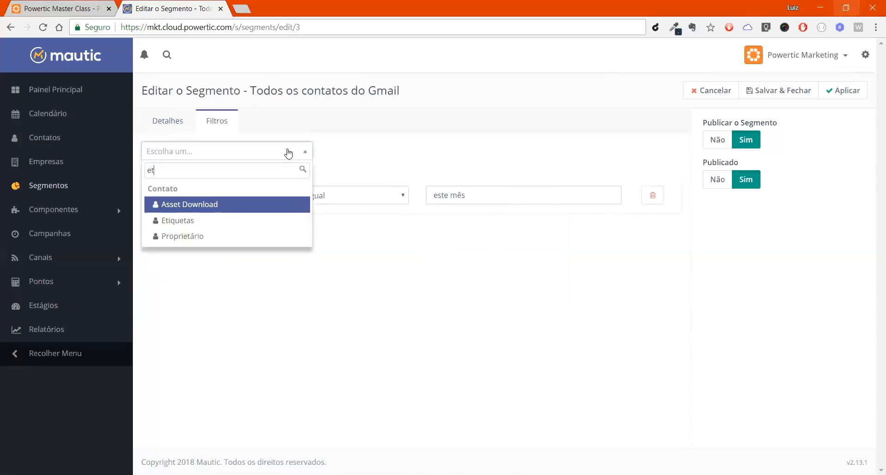
key("Down")
key("Return")
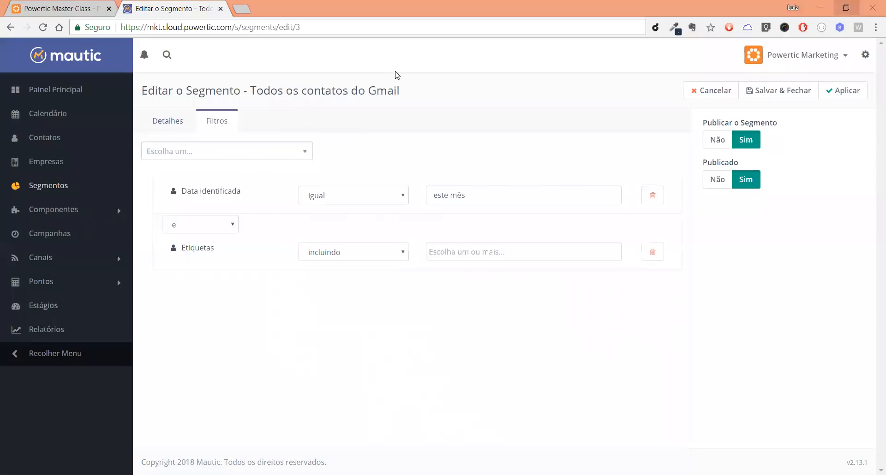
left_click(444, 247)
type("form")
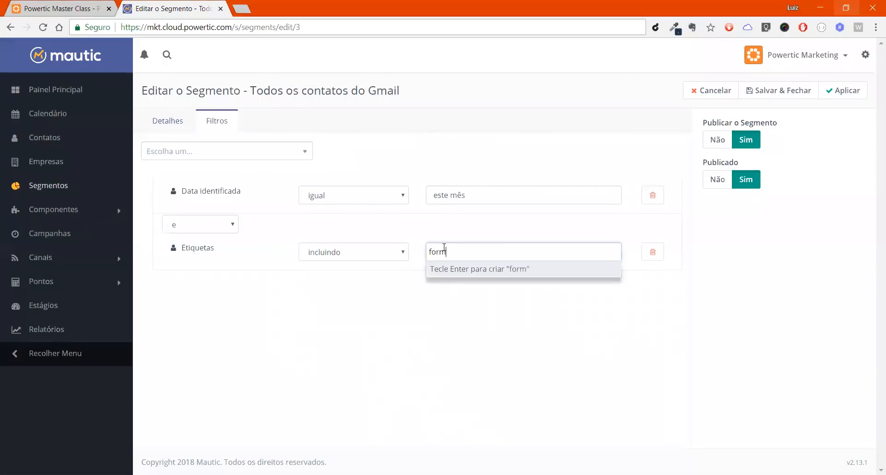
type("-newsletter")
key("Return")
left_click(488, 120)
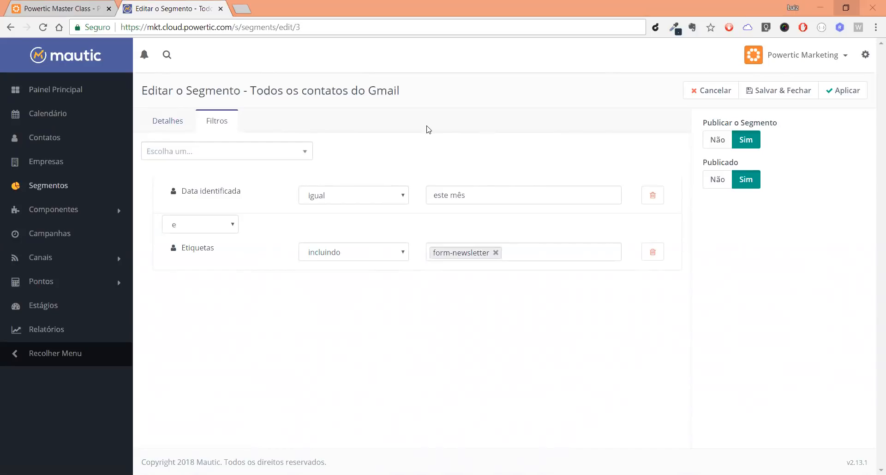
Step: Replace the identification date and tag filters with a "Data modificada" filter
left_click(736, 89)
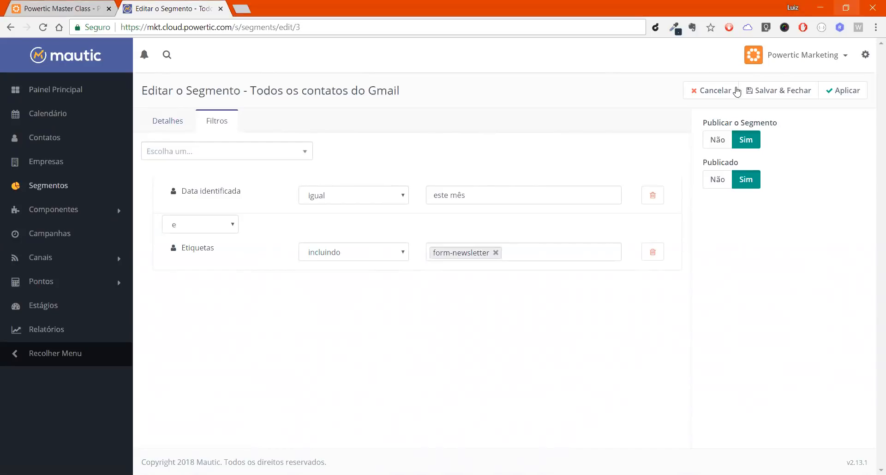
left_click(654, 200)
left_click(652, 212)
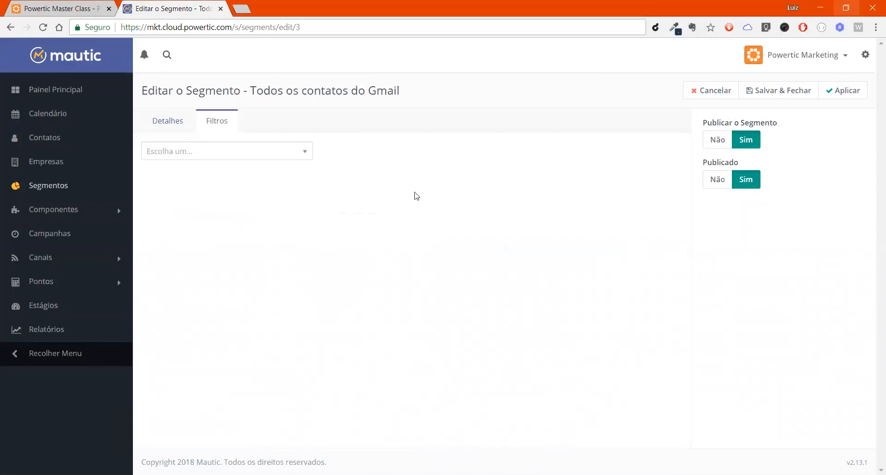
left_click(267, 157)
type("data")
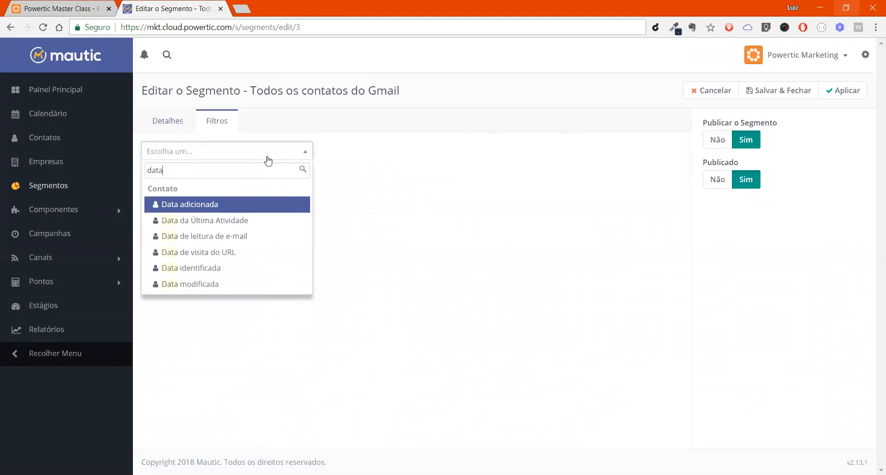
key("Down")
key("Down")
key("Down")
key("Down")
key("Down")
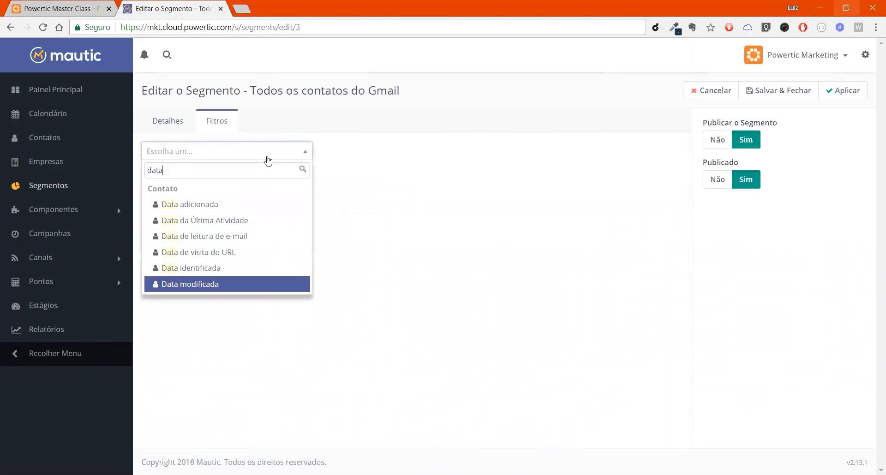
key("Return")
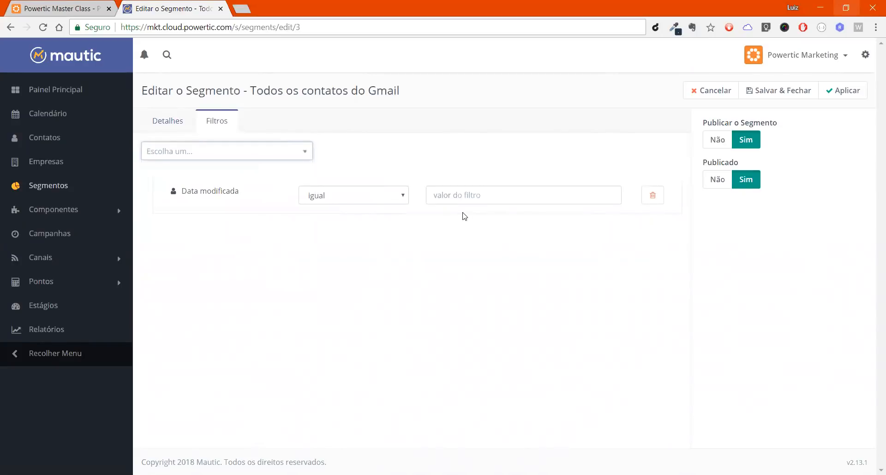
Step: Enter "este mês" as the value of the "Data modificada" filter
left_click(466, 196)
type("este m")
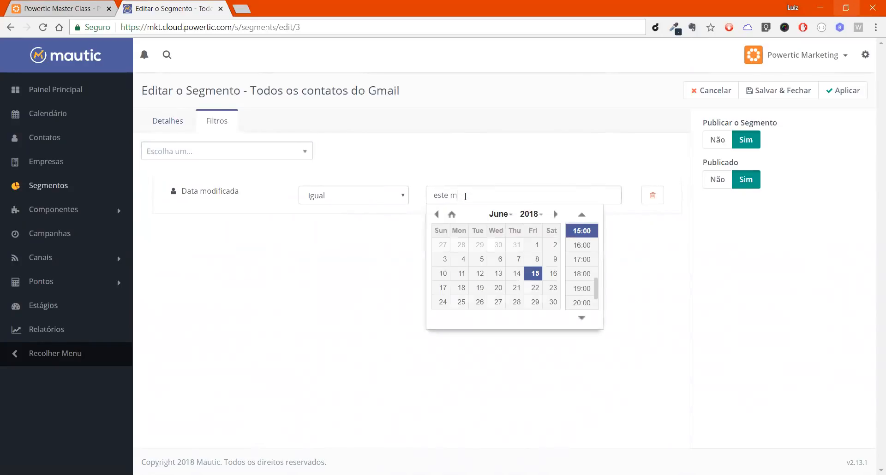
type("ês")
left_click(369, 252)
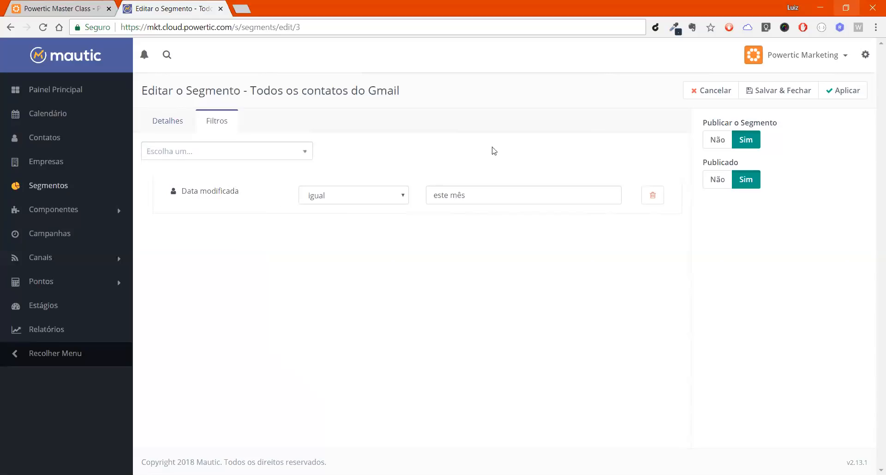
Step: Set the "Data modificada" filter's operator to "menor ou igual a" and its value to "-180 days"
left_click(319, 193)
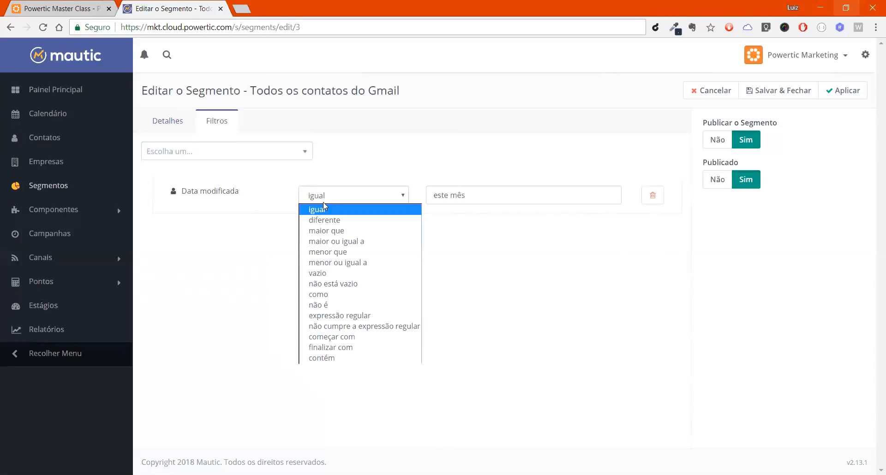
left_click(351, 263)
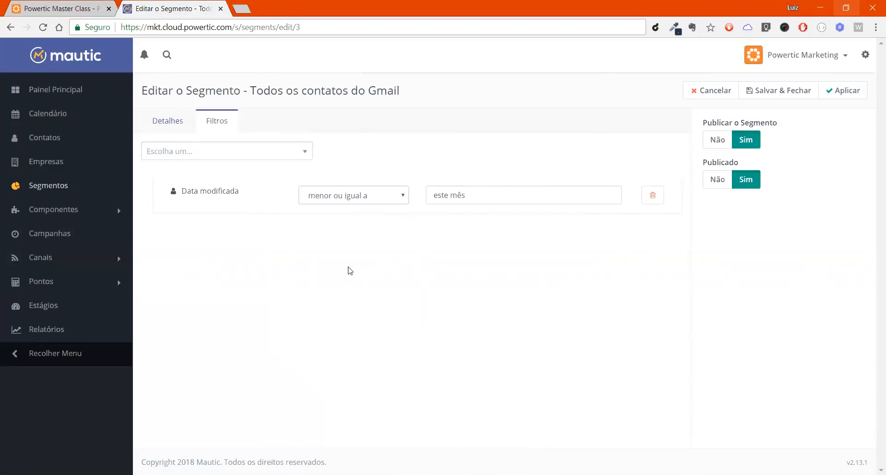
triple_click(493, 198)
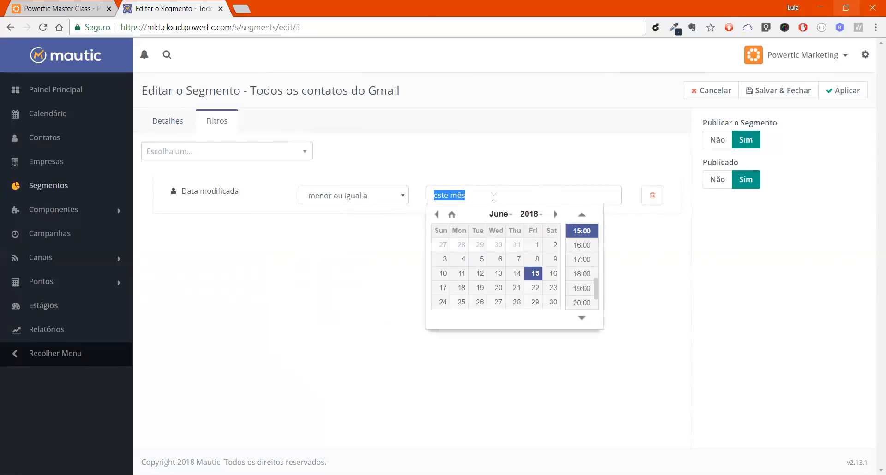
key("BackSpace")
type("-180 days")
left_click(519, 146)
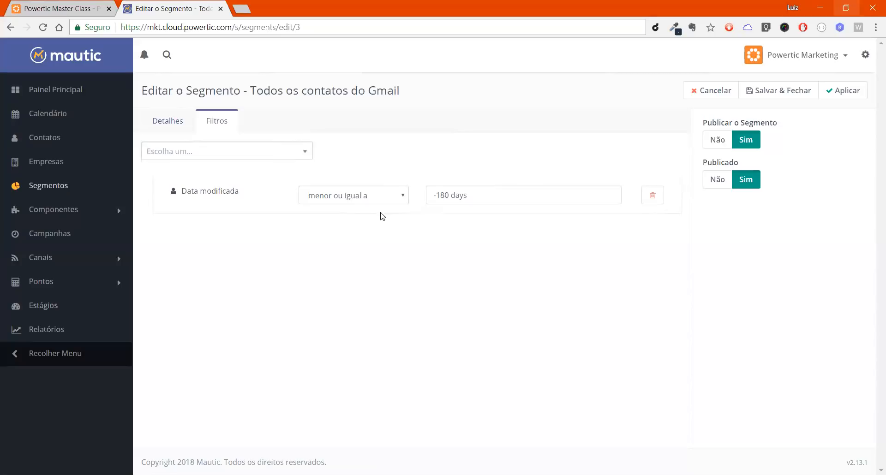
Step: Review the operators available for the "Data modificada" filter and delete that filter from the segment
left_click(397, 197)
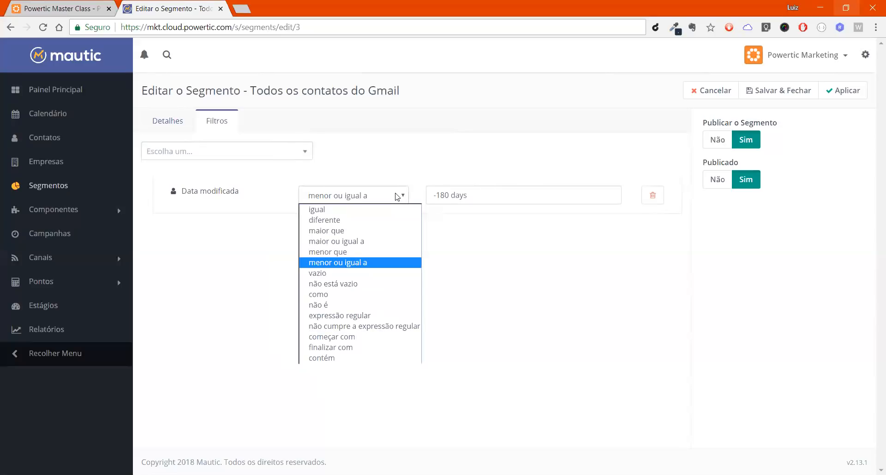
key("Down")
key("Down")
key("Down")
key("Down")
key("Down")
key("Down")
key("Down")
key("Down")
key("Down")
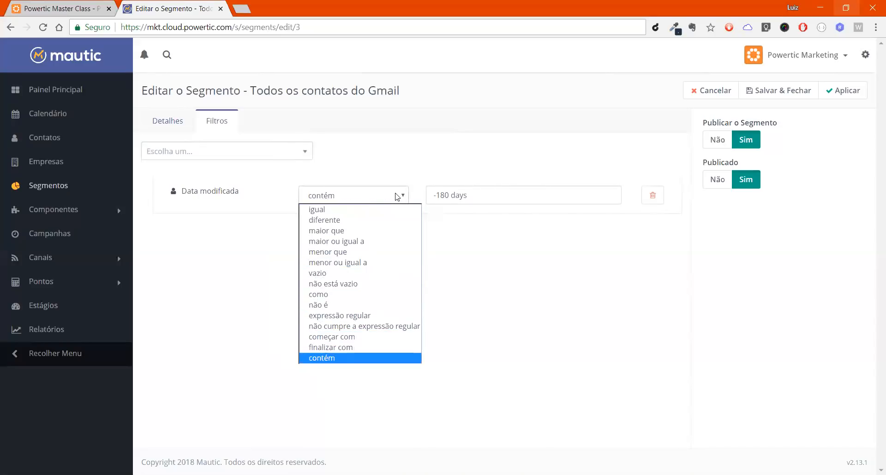
key("Up")
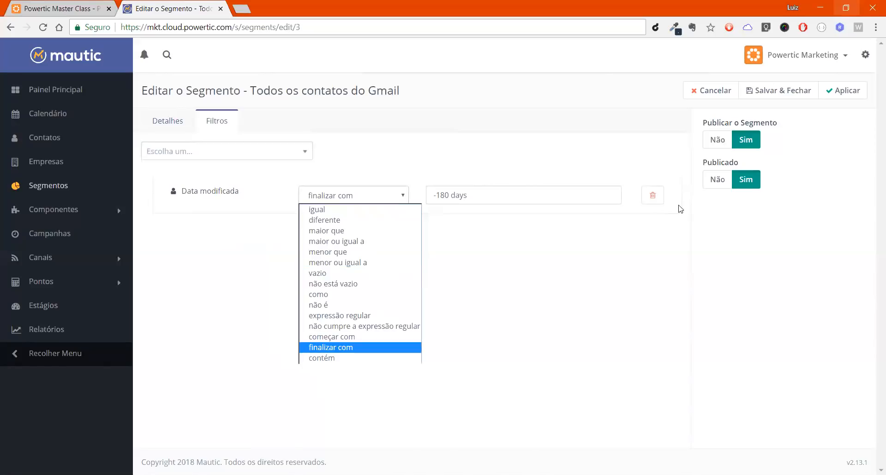
left_click(659, 199)
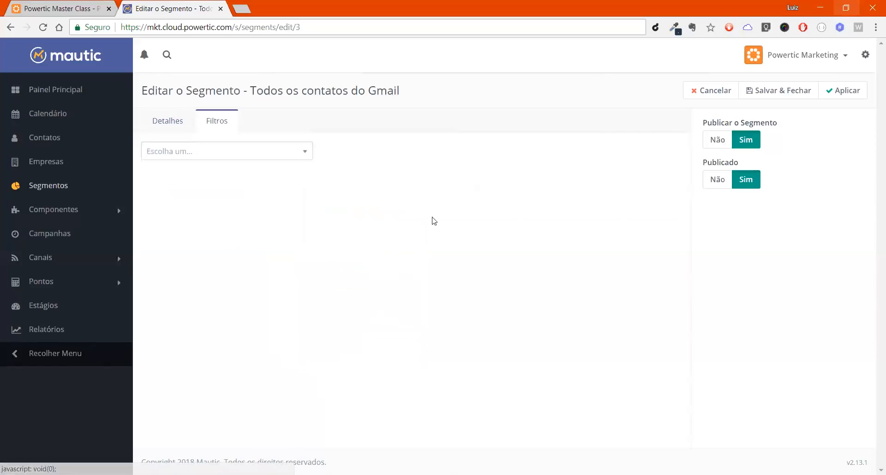
Step: Find the date fields by searching for "data" and add a "Data da Última Atividade" filter
left_click(253, 157)
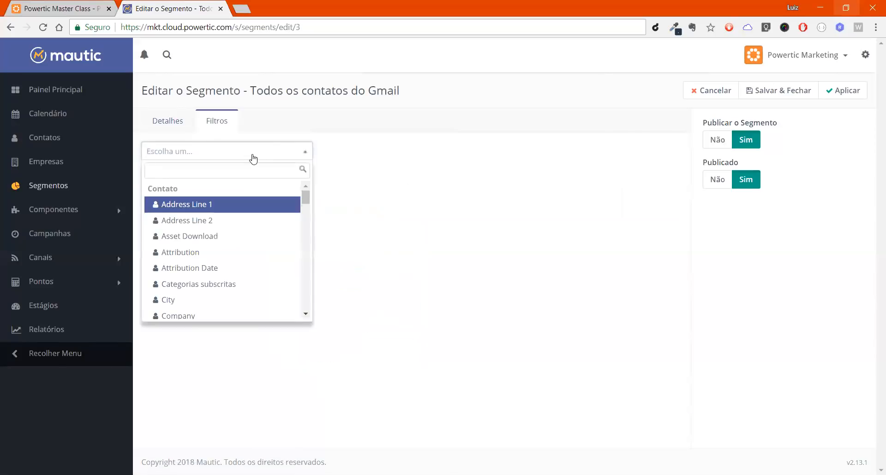
key("Down")
key("Down")
key("Down")
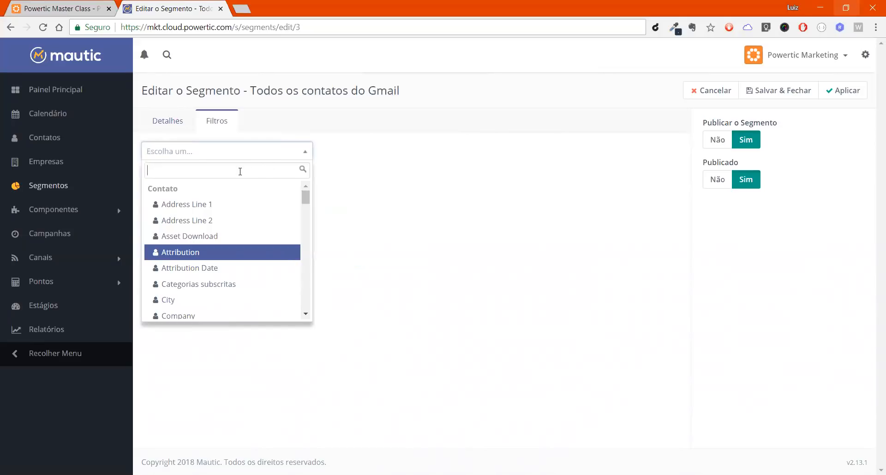
type("data")
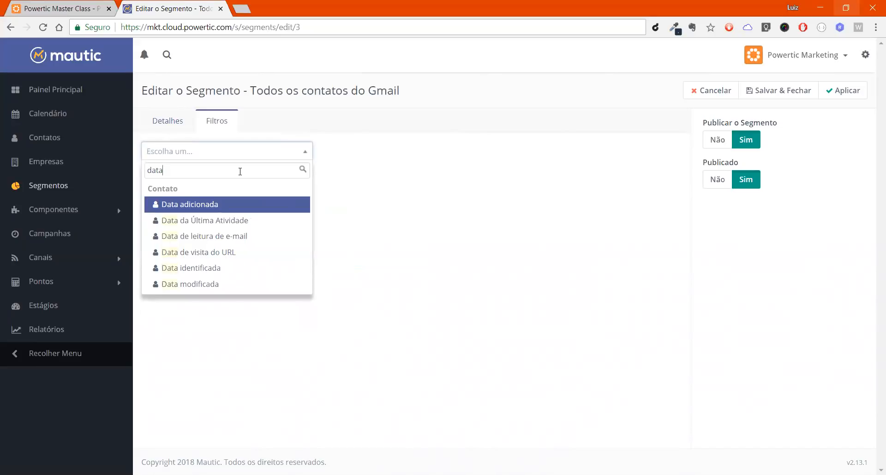
key("Down")
key("Return")
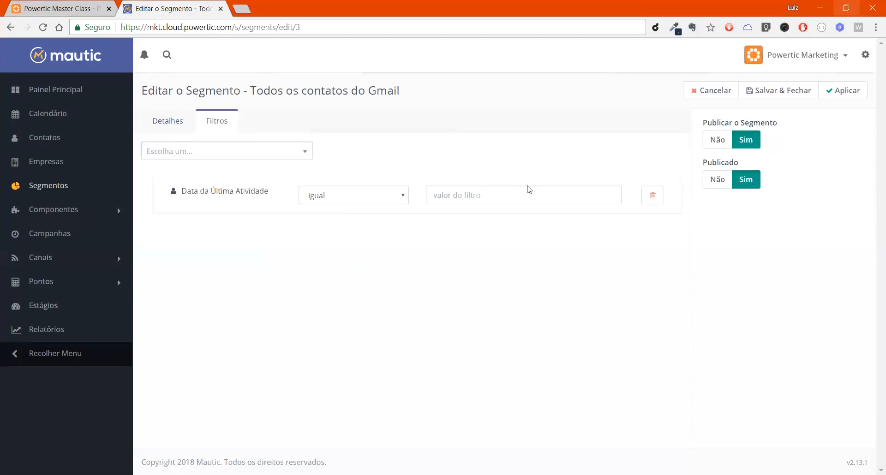
Step: Replace the "Data da Última Atividade" filter with an "Email" filter
left_click(657, 197)
left_click(263, 152)
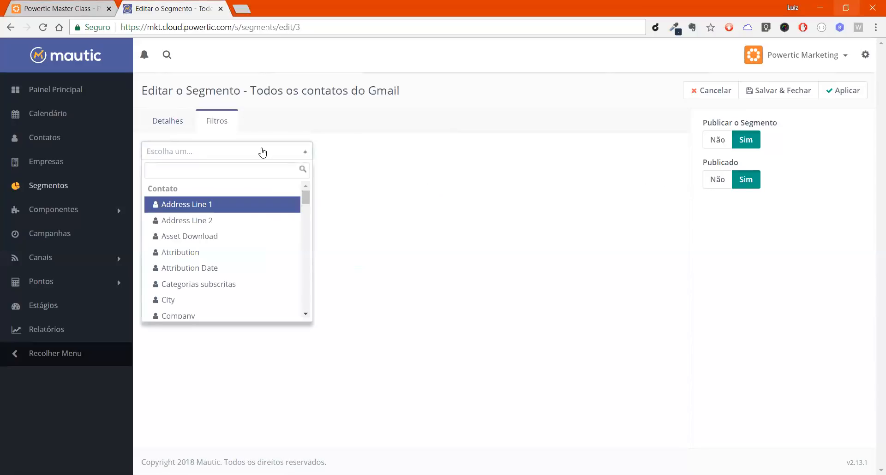
type("ena")
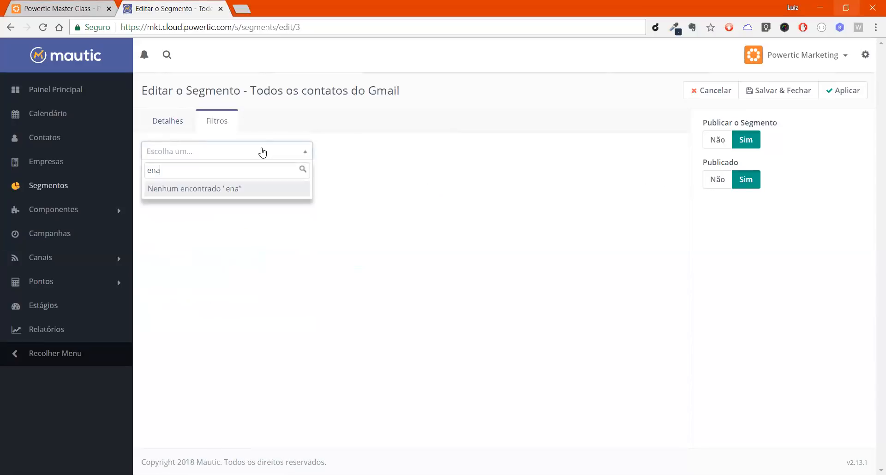
key("BackSpace")
key("BackSpace")
key("BackSpace")
type("emai")
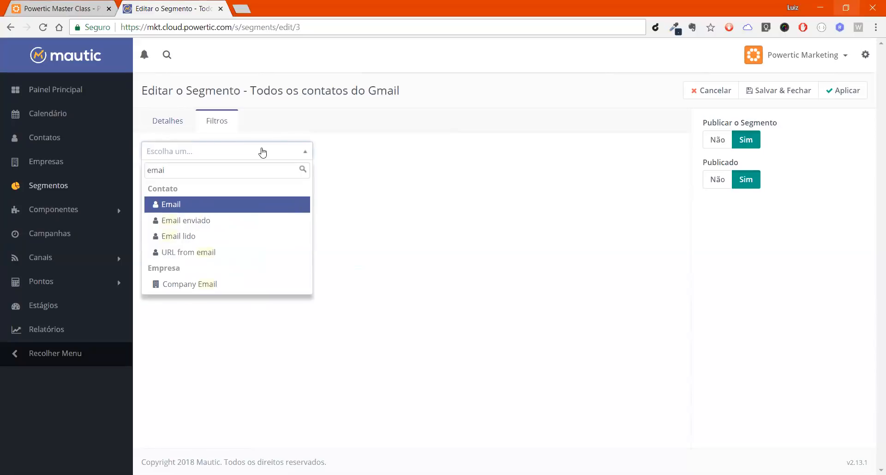
key("Return")
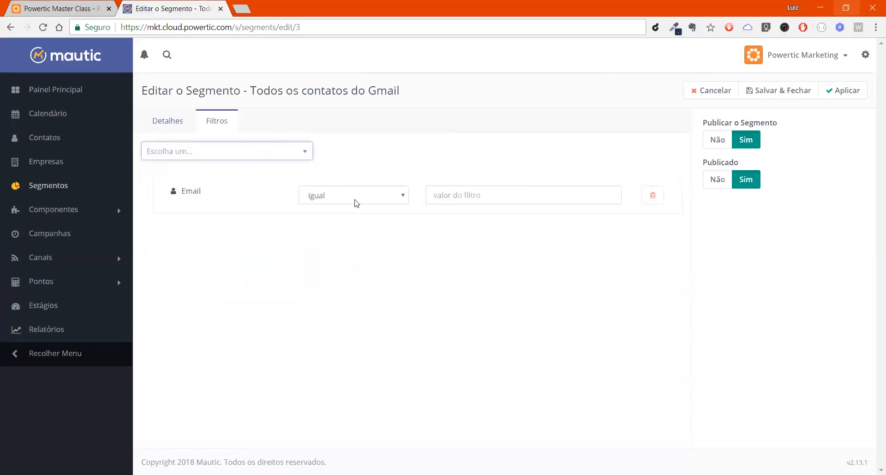
Step: Set the "Email" filter's operator to "expressão regular" and enter a parenthesised, pipe-separated pattern matching two spellings of a first name
left_click(470, 203)
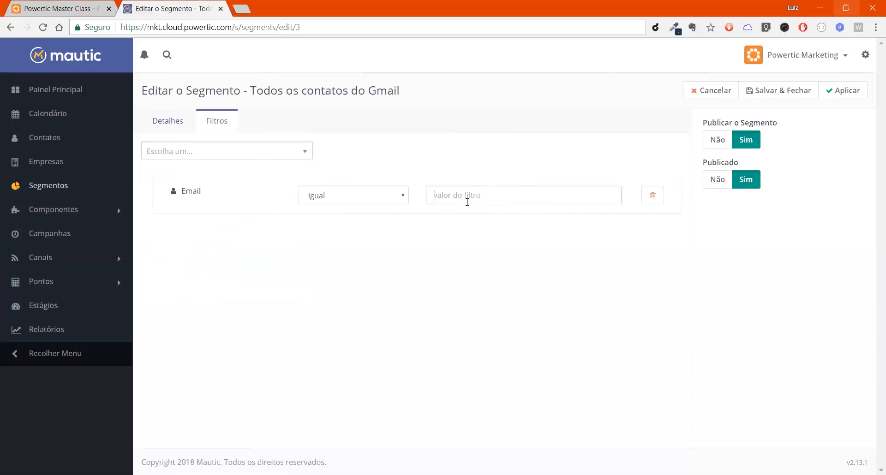
left_click(363, 196)
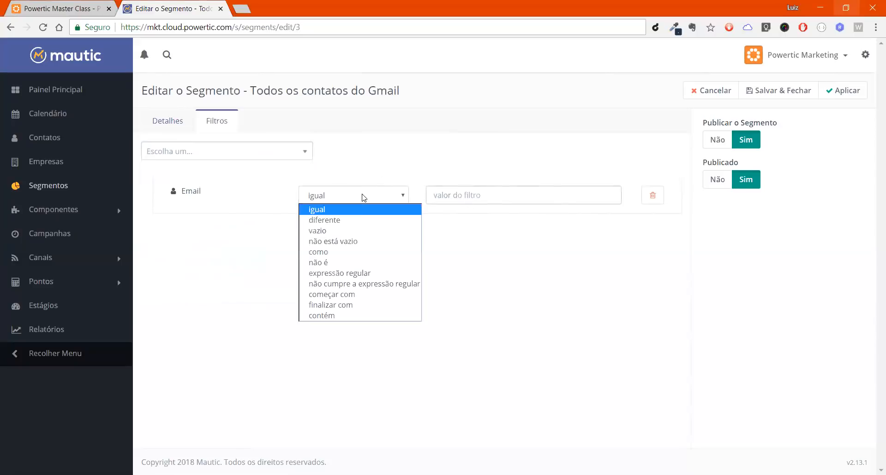
left_click(353, 274)
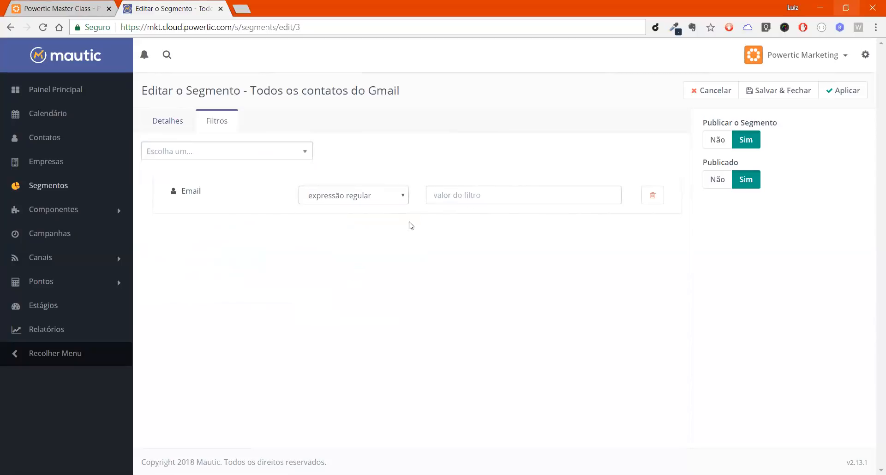
left_click(454, 192)
type("(luiz|luis)")
left_click(507, 199)
triple_click(514, 197)
left_click(514, 196)
left_click(516, 280)
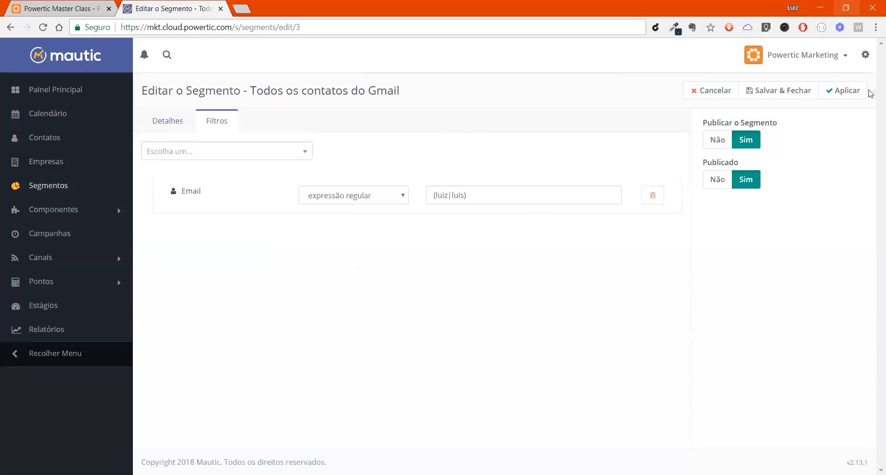
Step: Replace the "Email" filter with an "Asset Download" filter
left_click(655, 196)
left_click(253, 157)
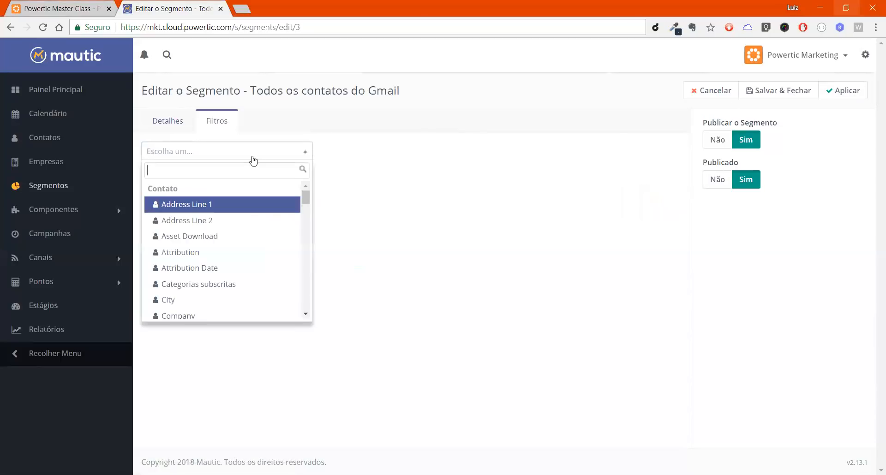
key("Down")
key("Down")
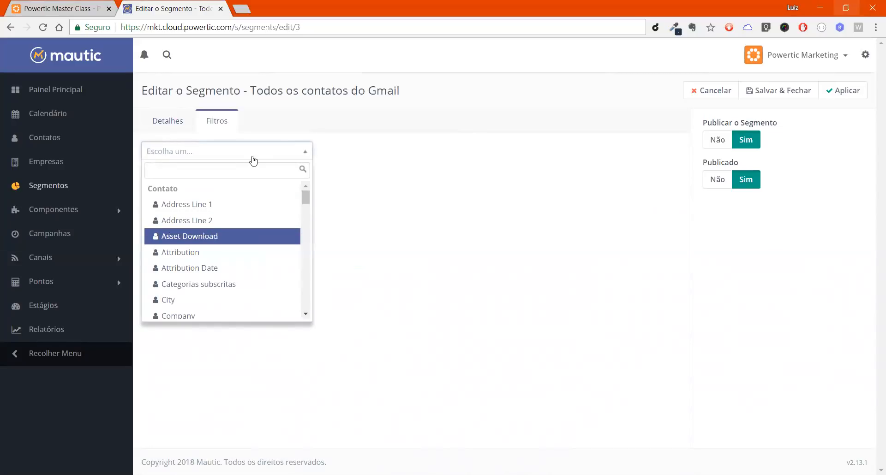
key("Return")
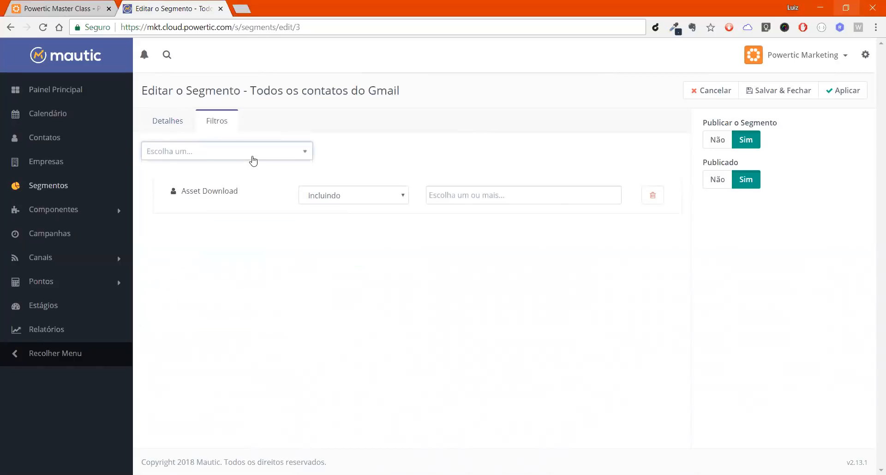
Step: Include the asset "é tetraaaa" in the "Asset Download" filter and delete that filter from the segment
left_click(514, 201)
left_click(502, 228)
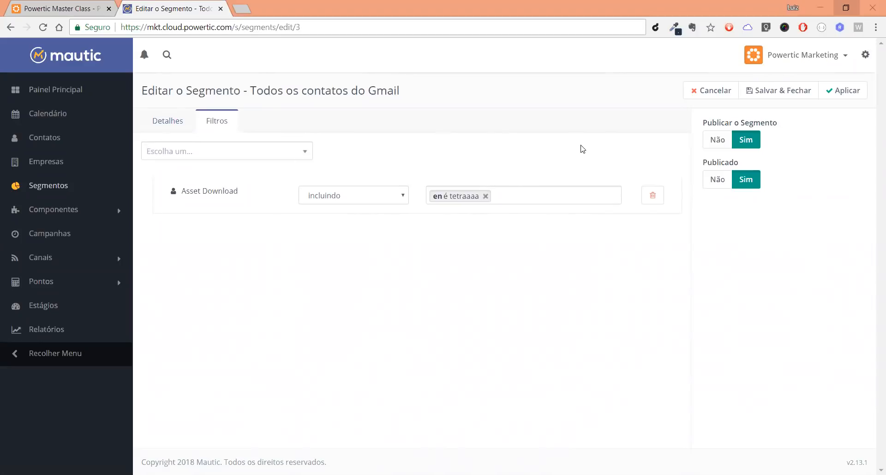
left_click(660, 199)
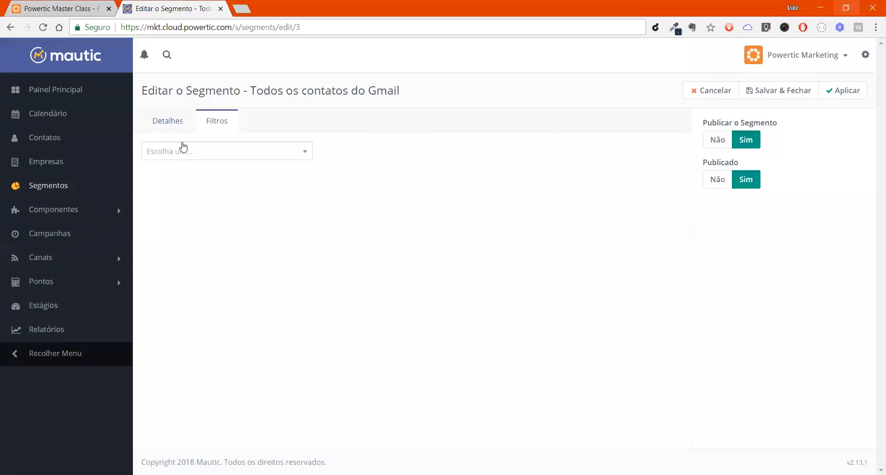
Step: Search the filter fields for "ut", clear the search and examine the date fields from "Data adicionada" to "Data modificada"
left_click(186, 152)
type("u")
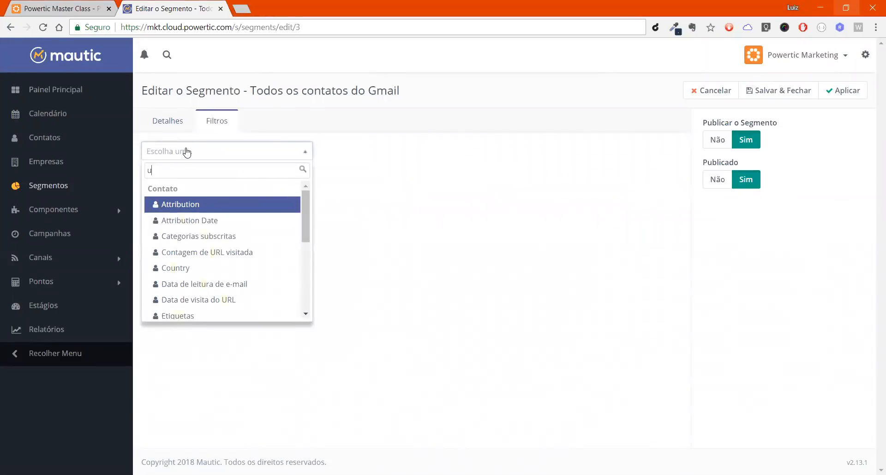
type("t")
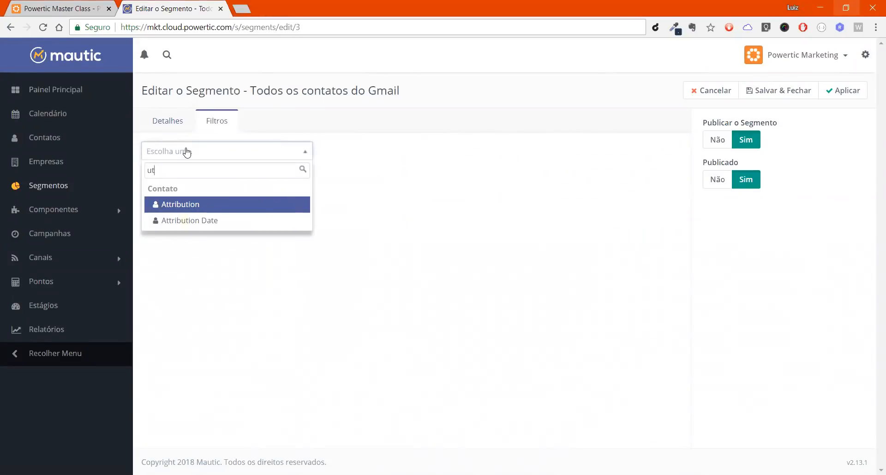
key("BackSpace")
key("BackSpace")
key("Down")
key("Down")
key("Down")
key("Down")
key("Down")
key("Down")
key("Down")
key("Down")
key("Down")
key("Down")
key("Down")
key("Down")
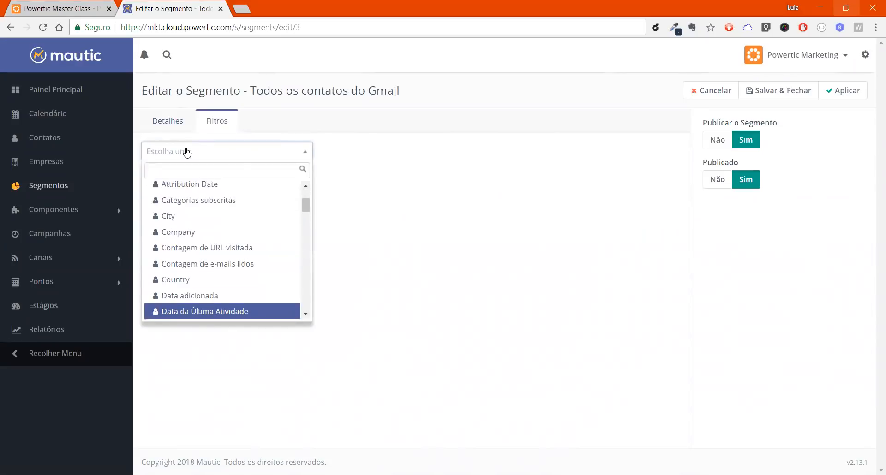
key("Down")
key("Down")
key("Down")
key("Up")
key("Up")
key("Up")
key("Up")
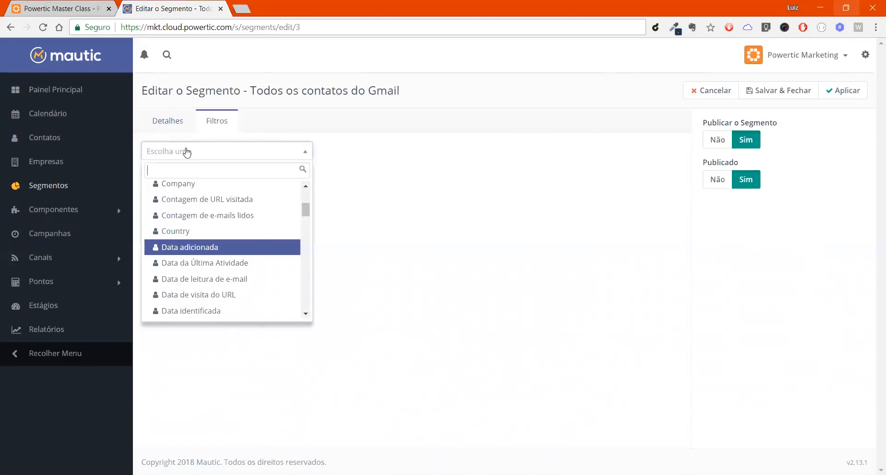
key("Down")
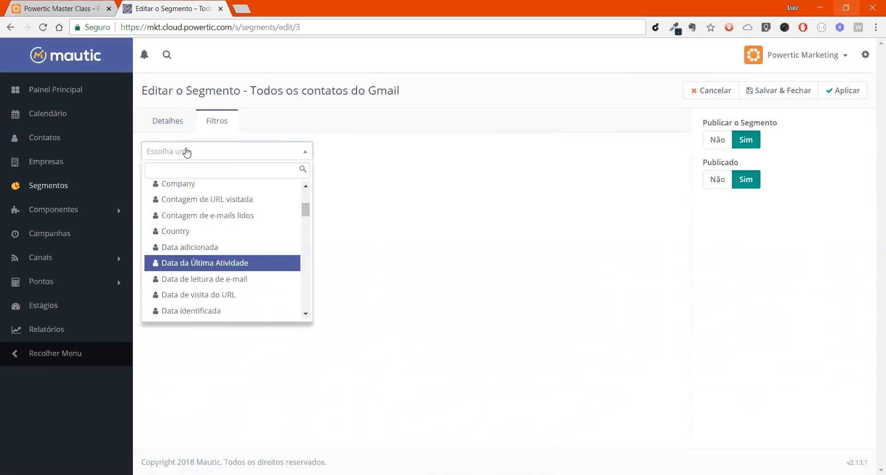
key("Down")
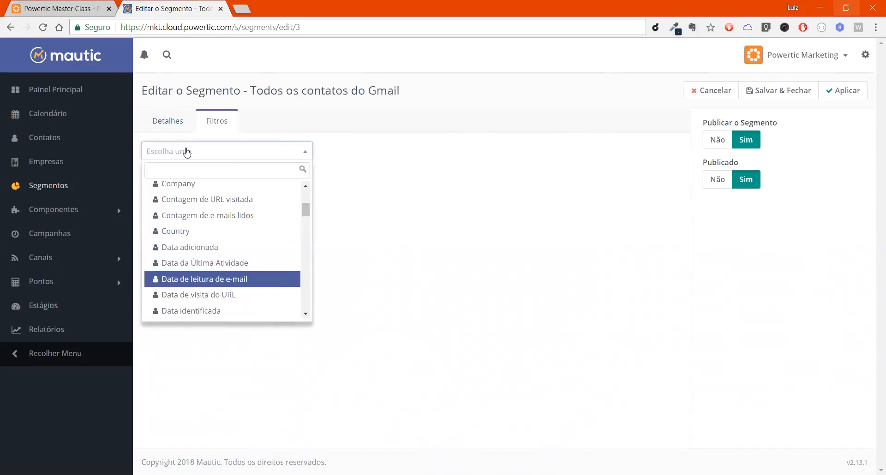
key("Down")
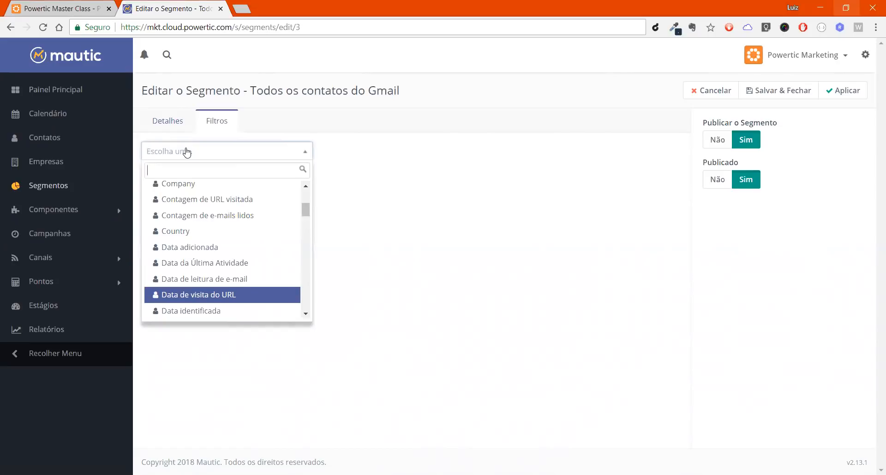
key("Down")
key("Down")
key("Down")
key("Up")
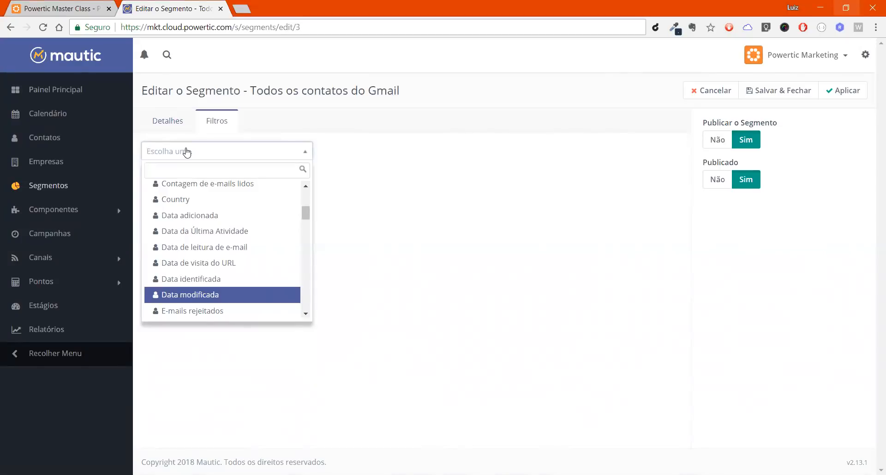
Step: Examine the "E-mails rejeitados" and "E-mails removidos" filter fields and close the list without adding a filter
key("Down")
key("Down")
key("Down")
key("Up")
key("Up")
key("Down")
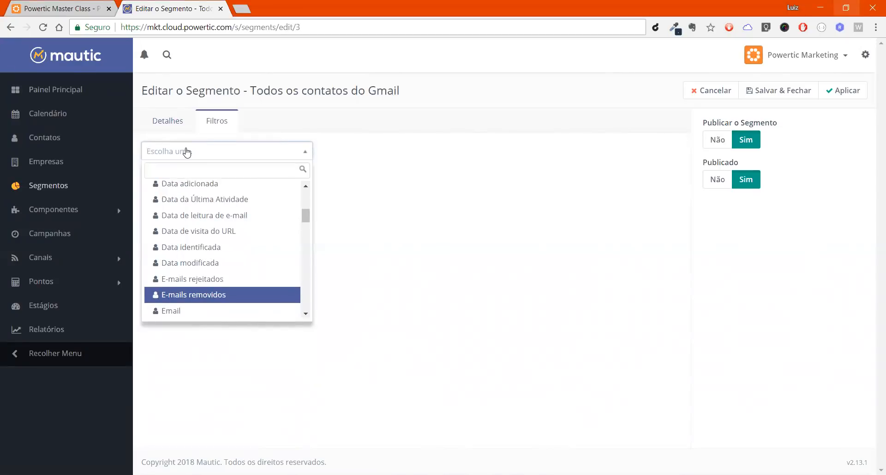
key("Up")
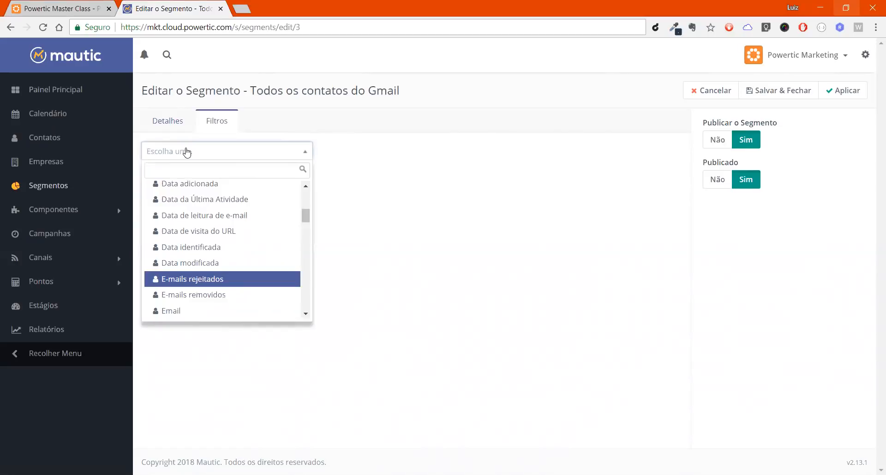
key("Down")
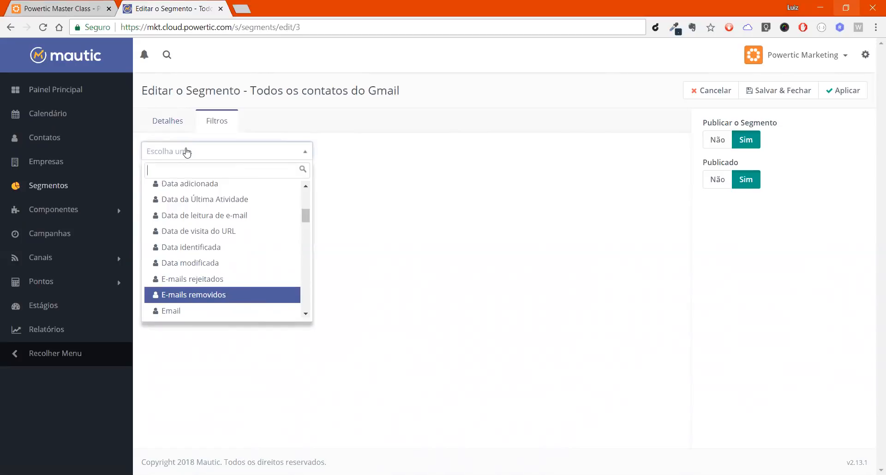
left_click(187, 153)
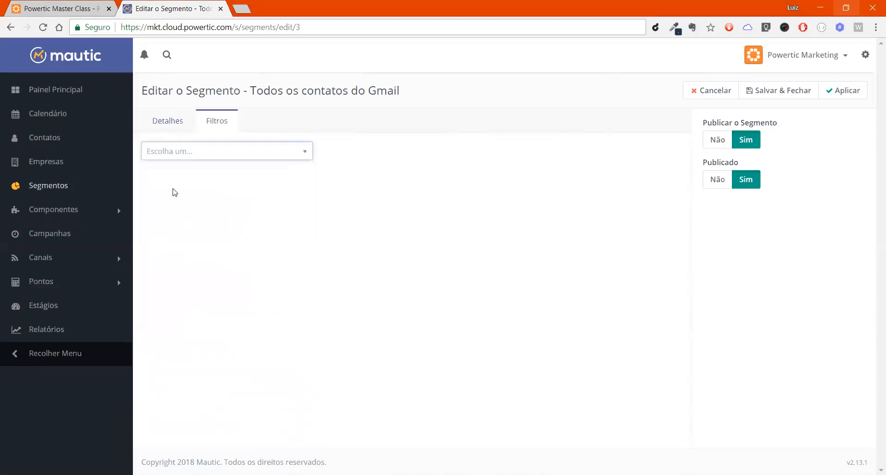
Step: Add an "Email enviado" filter and check which e-mails its value field offers
left_click(217, 154)
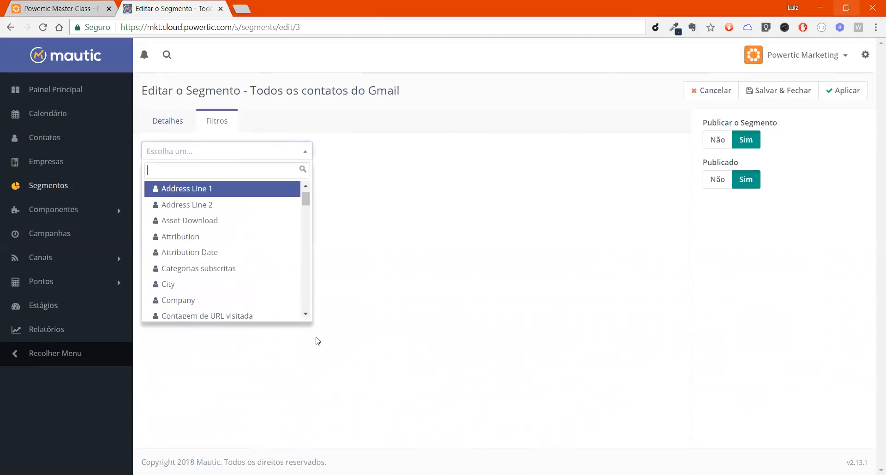
scroll(306, 315, "down", 5)
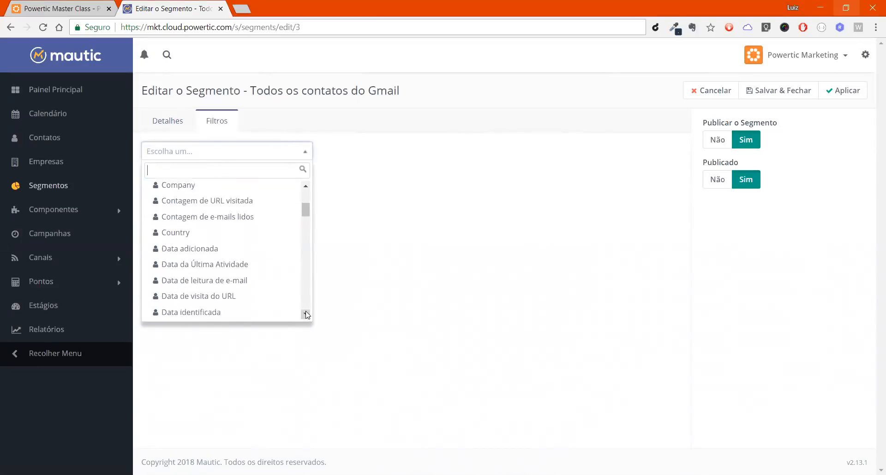
scroll(305, 315, "down", 2)
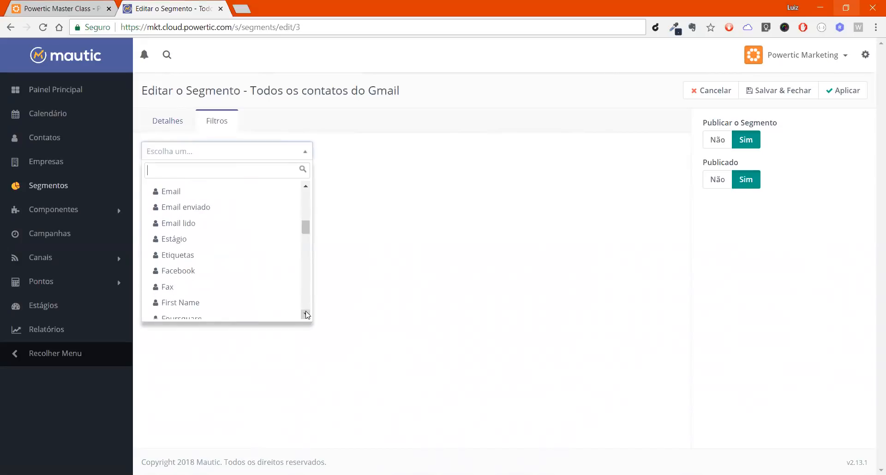
left_click(306, 186)
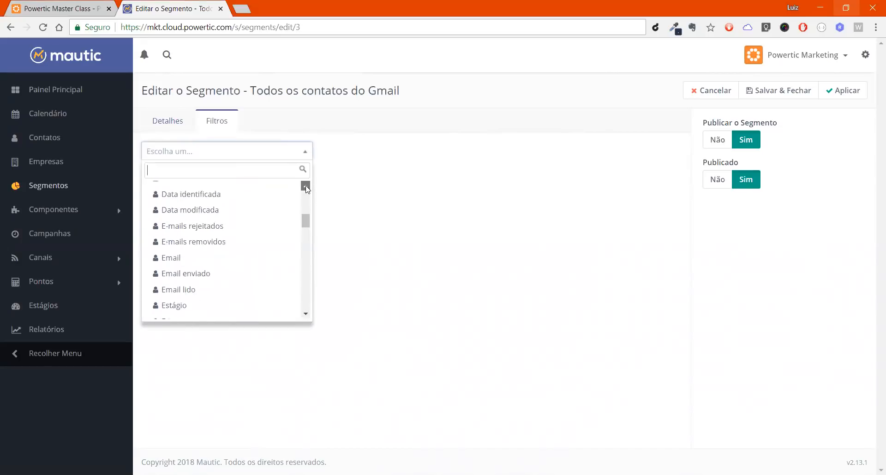
left_click(257, 278)
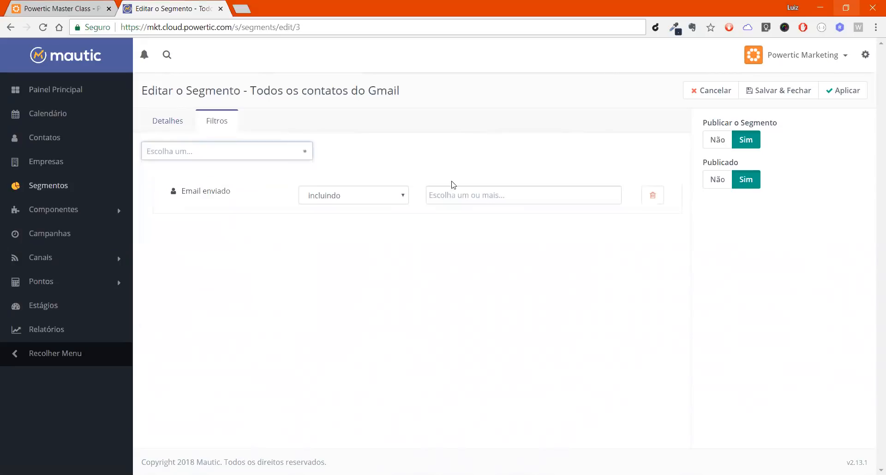
left_click(478, 199)
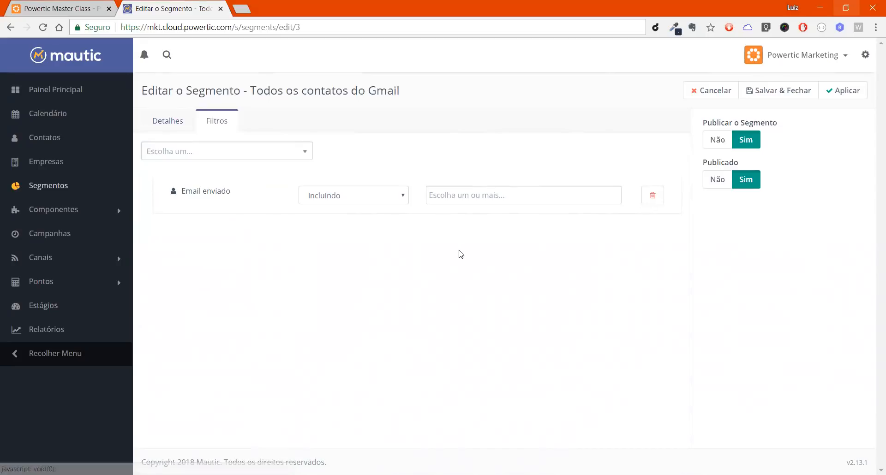
Step: Set the "Email enviado" filter's operator to "excluindo" and delete that filter from the segment
left_click(338, 199)
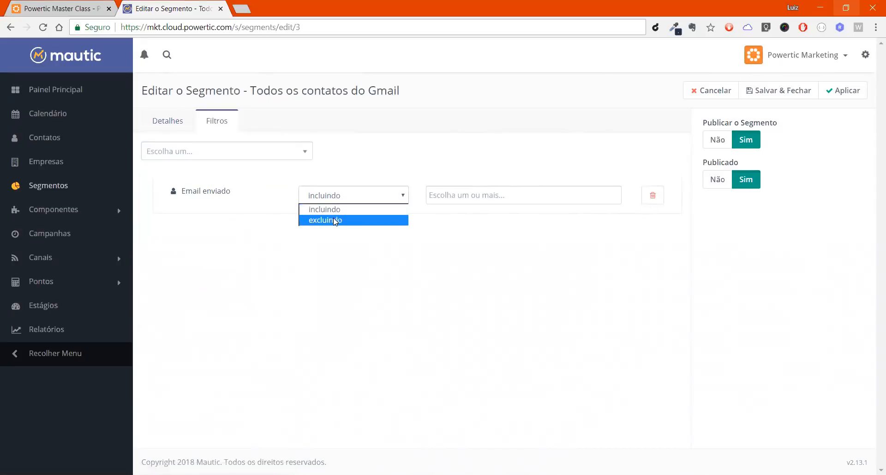
left_click(336, 221)
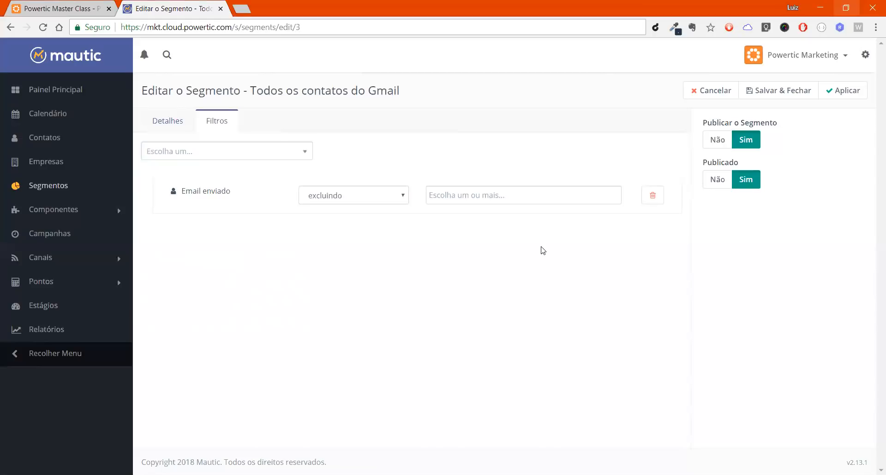
left_click(651, 202)
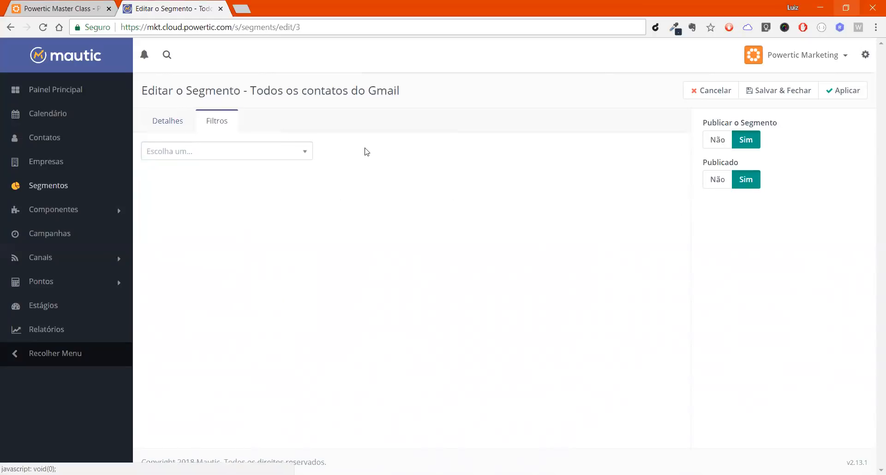
Step: Find the e-mail fields by searching for "ema" and add an "Email lido" filter
left_click(273, 155)
type("e-")
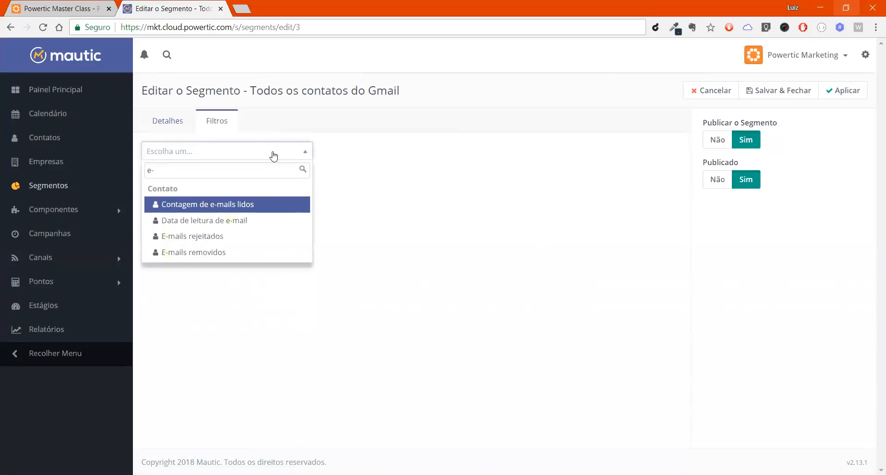
key("BackSpace")
key("BackSpace")
type("ema")
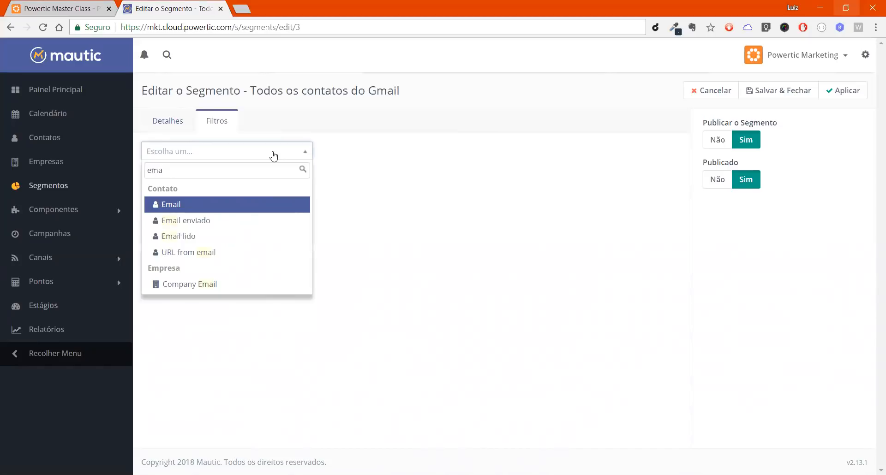
key("Down")
key("Down")
key("Return")
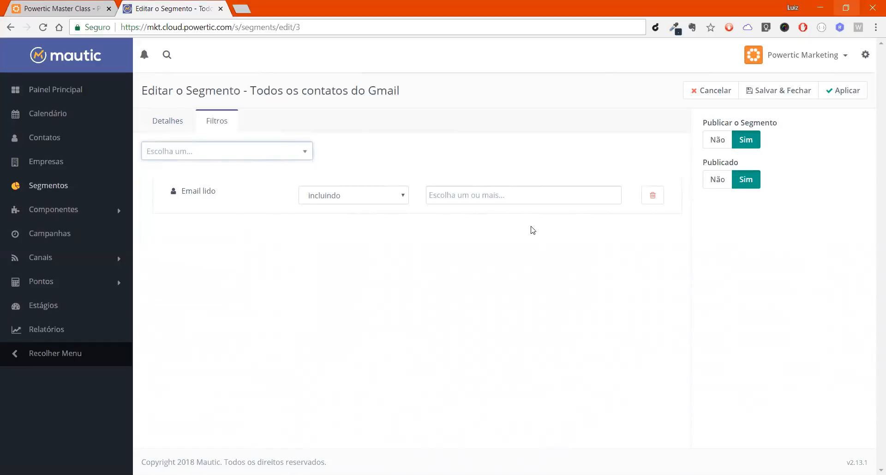
Step: Switch the "Email lido" filter's operator to "excluindo" and back to "incluindo", and delete that filter from the segment
left_click(471, 200)
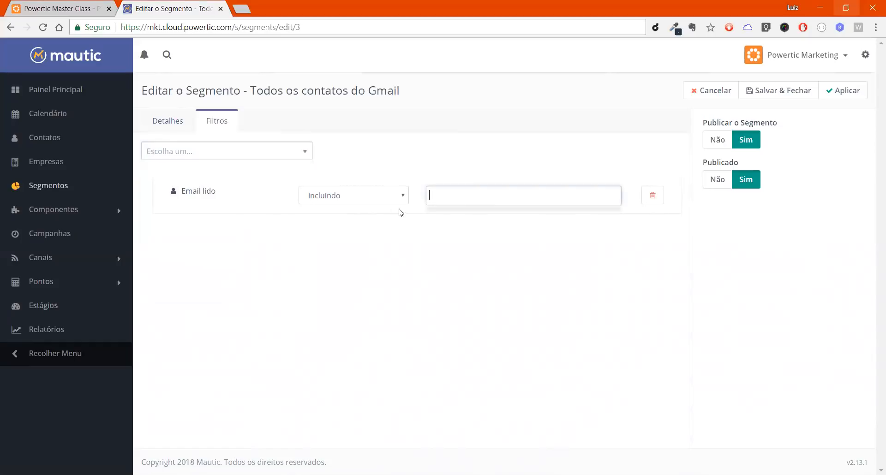
left_click(369, 196)
left_click(363, 220)
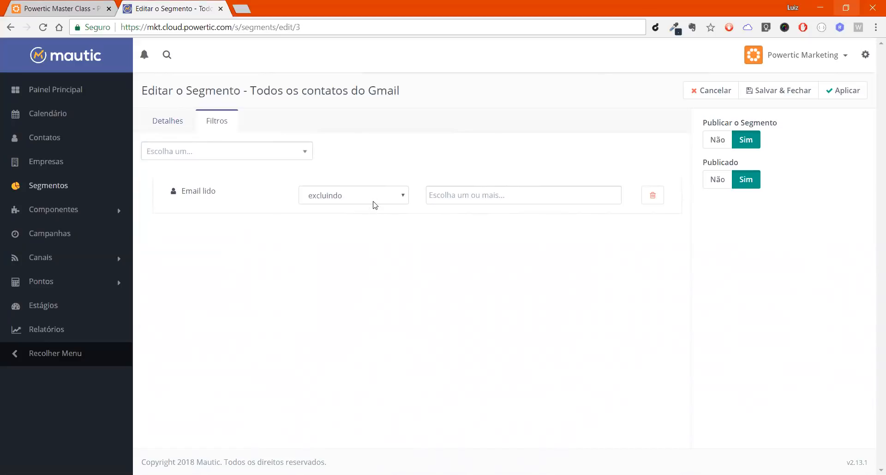
left_click(376, 200)
left_click(372, 208)
left_click(380, 201)
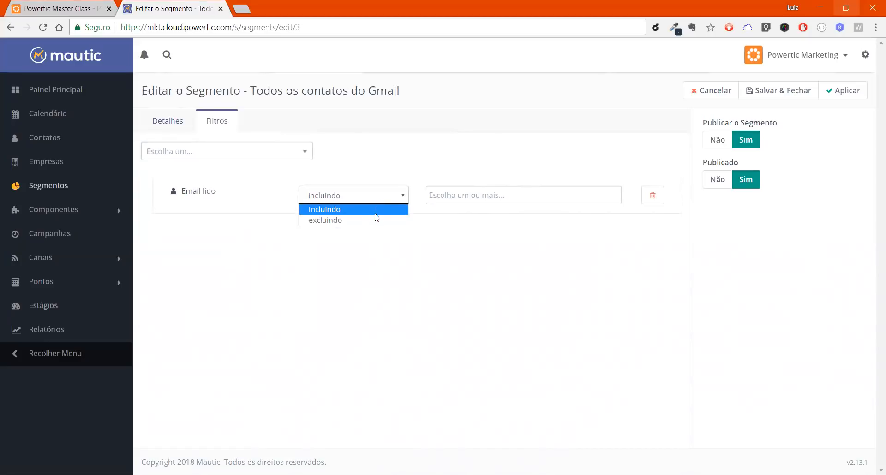
left_click(634, 243)
left_click(656, 199)
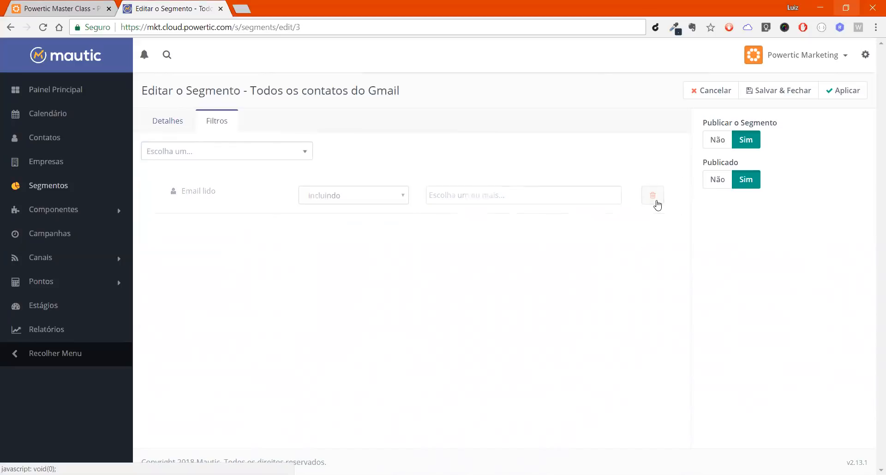
Step: Add an "Email" filter to the segment with the operator "não está vazio"
left_click(223, 150)
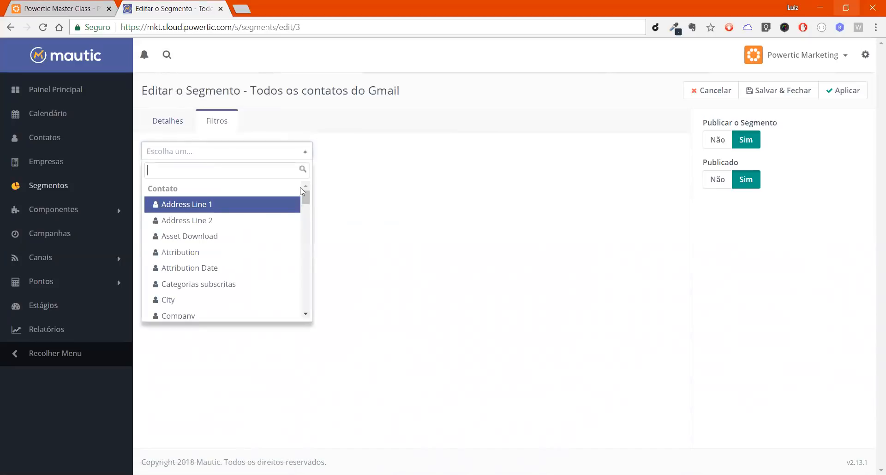
left_click_drag(305, 197, 305, 224)
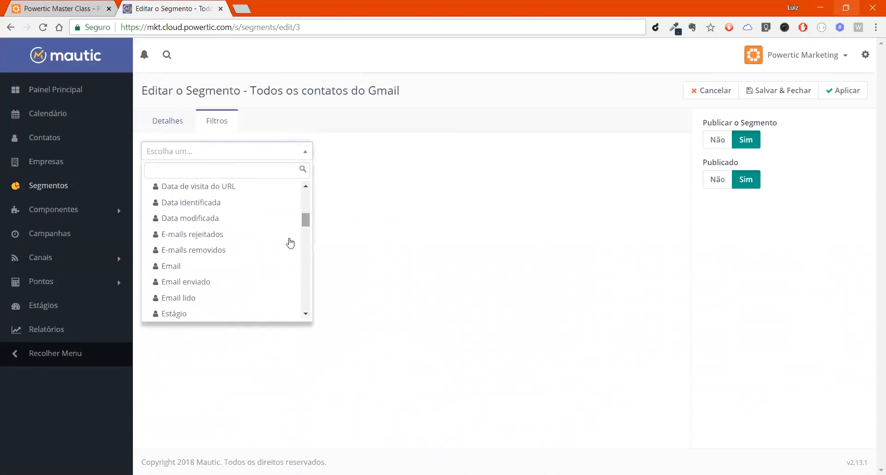
left_click(228, 266)
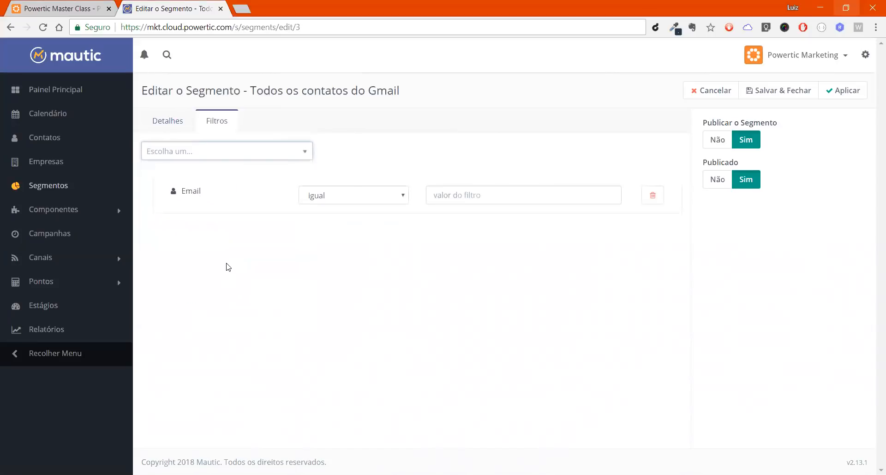
left_click(356, 194)
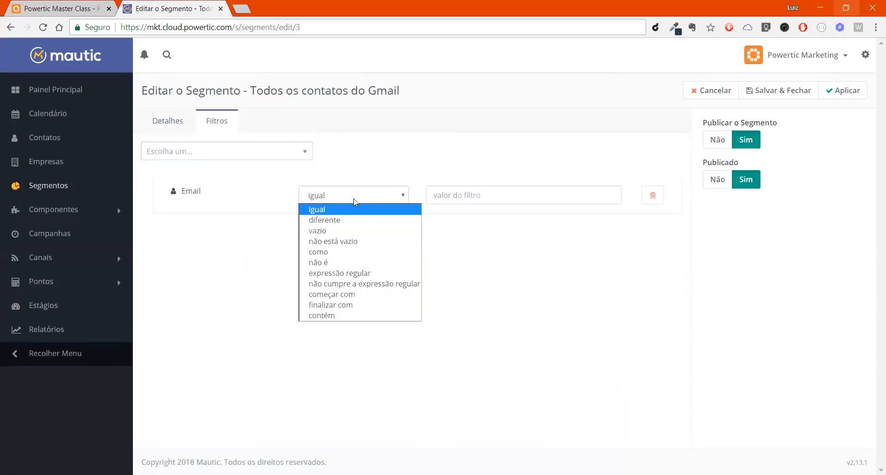
left_click(348, 242)
Step: Find the e-mail fields by searching for "e-ma" and add an "E-mails rejeitados" filter equal to "Não"
left_click(298, 154)
type("ema")
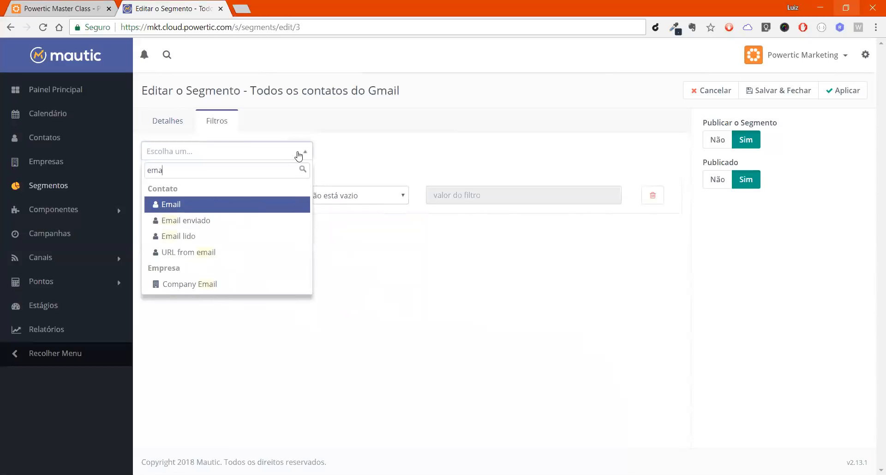
key("BackSpace")
key("BackSpace")
type("-ma")
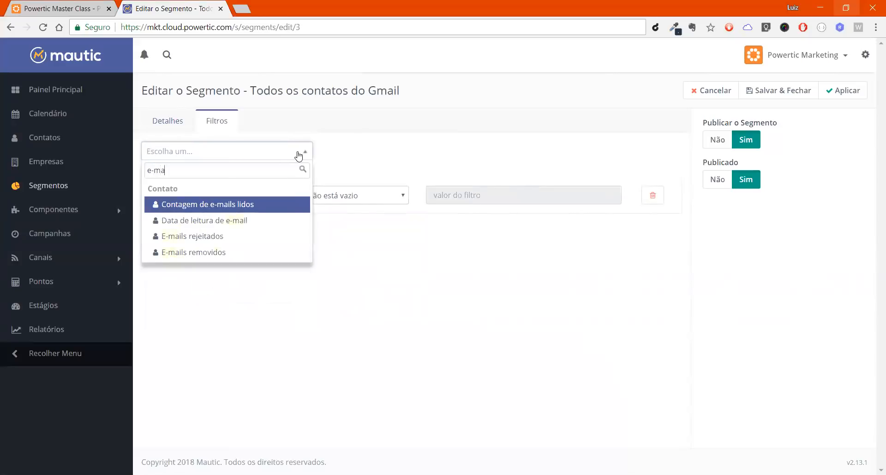
key("Down")
key("Down")
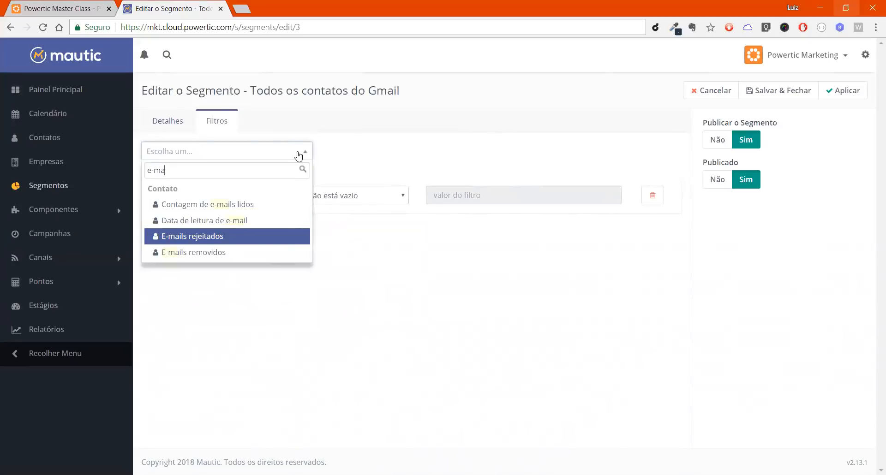
key("Return")
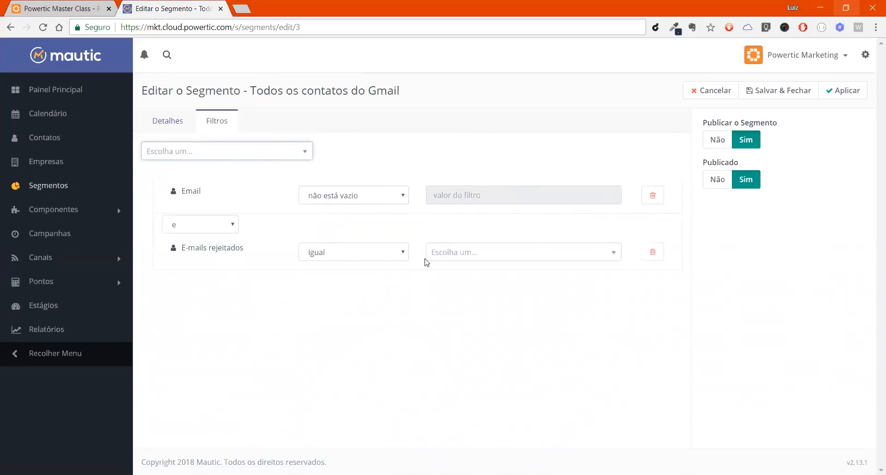
left_click(437, 260)
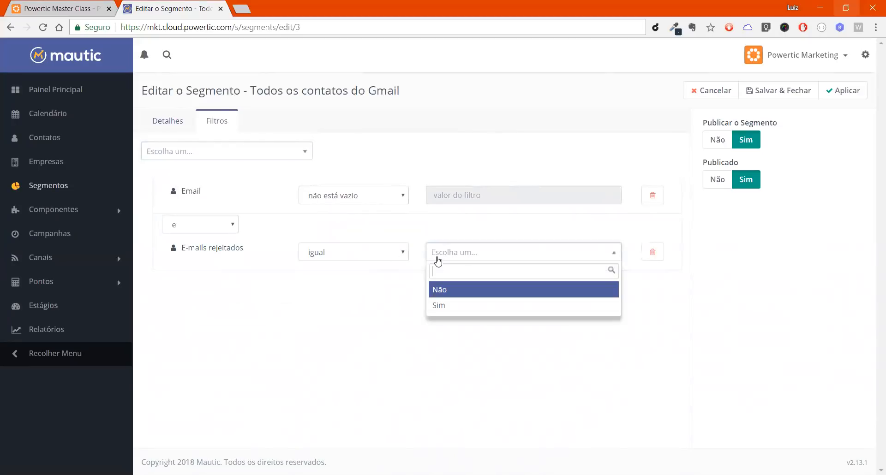
left_click(445, 289)
Step: Search for "e-ma" and add an "E-mails removidos" filter with the operator "igual" and the value "Não"
left_click(205, 153)
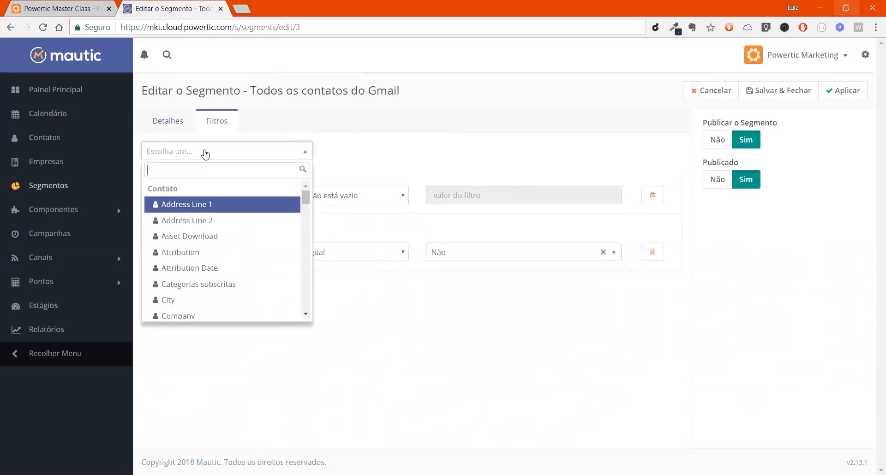
type("e-ma")
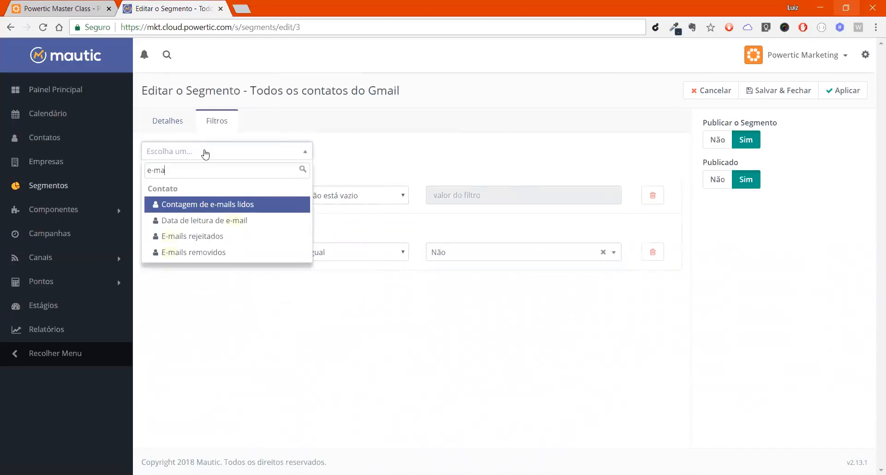
key("Down")
key("Down")
key("Down")
key("Return")
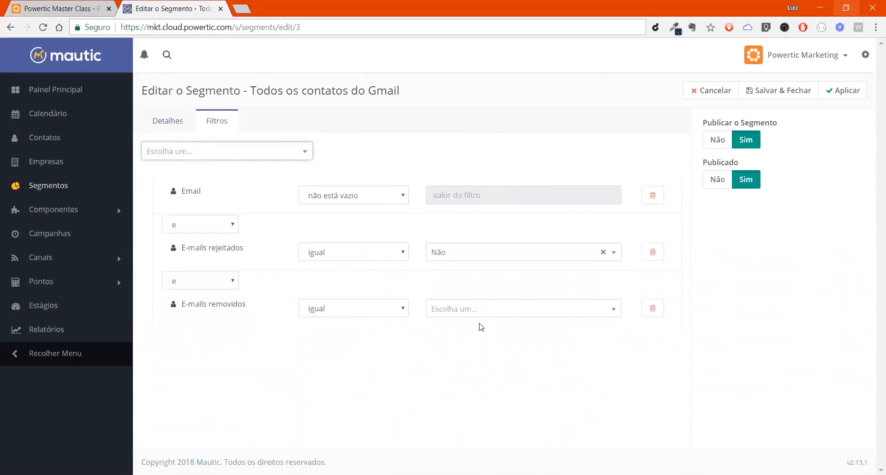
left_click(489, 316)
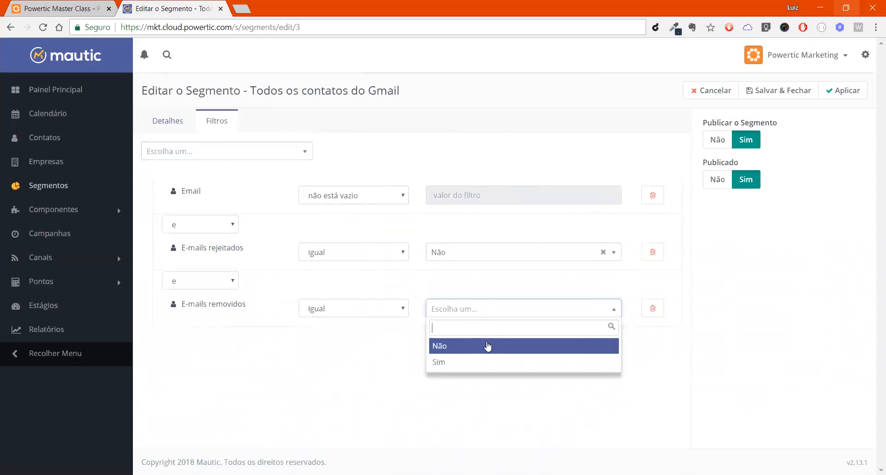
left_click(487, 346)
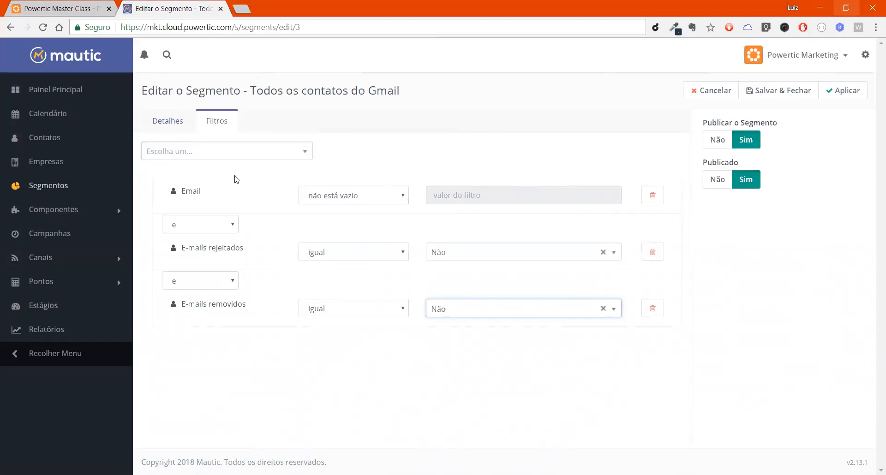
Step: Delete the "Email", "E-mails rejeitados" and "E-mails removidos" filters from the segment
left_click(654, 197)
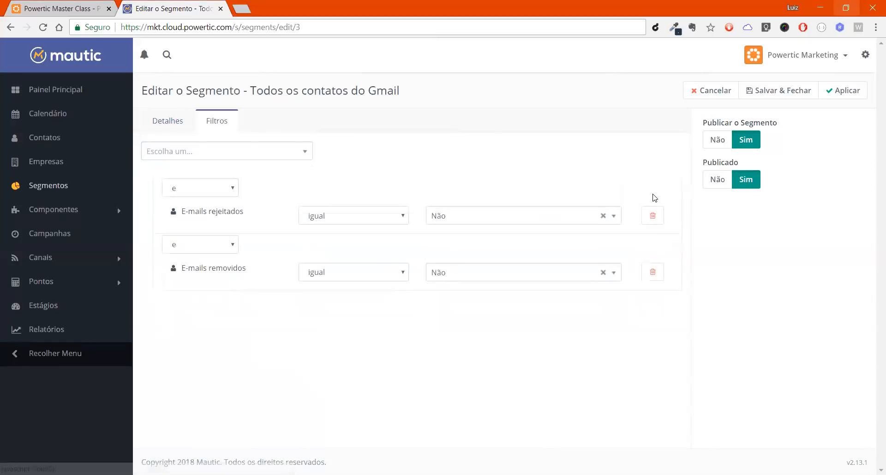
left_click(652, 221)
left_click(653, 221)
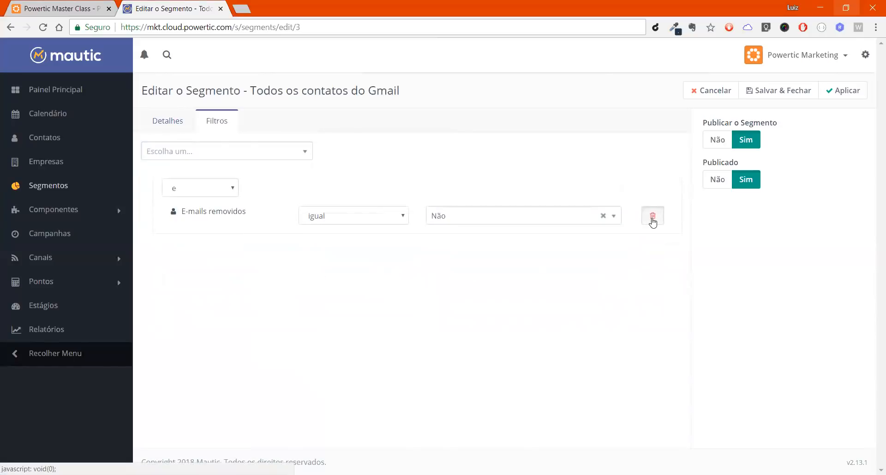
Step: Look through the available contact fields and add an "Etiquetas" filter to the segment
left_click(264, 150)
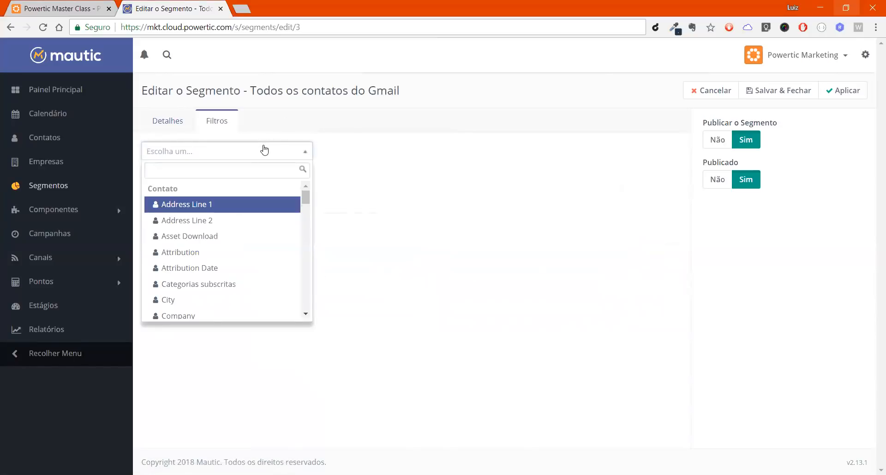
key("Down")
key("Down")
key("Down")
key("Down")
key("Down")
key("Down")
key("Down")
key("Down")
key("Down")
key("Down")
key("Down")
key("Down")
key("Down")
key("Down")
key("Down")
key("Down")
key("Down")
key("Down")
key("Down")
key("Down")
key("Down")
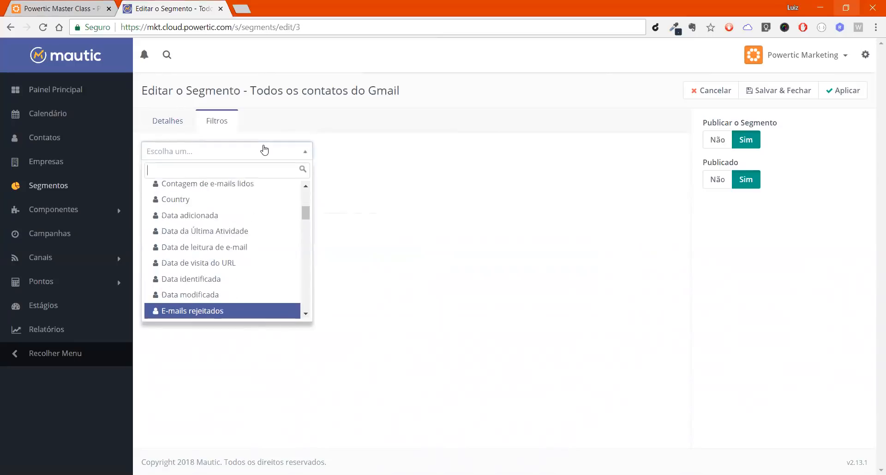
key("Down")
key("Up")
key("Up")
key("Up")
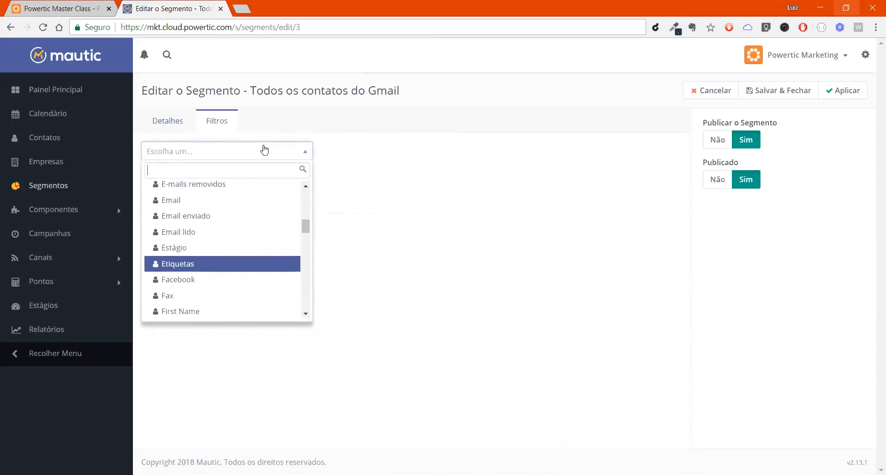
key("Up")
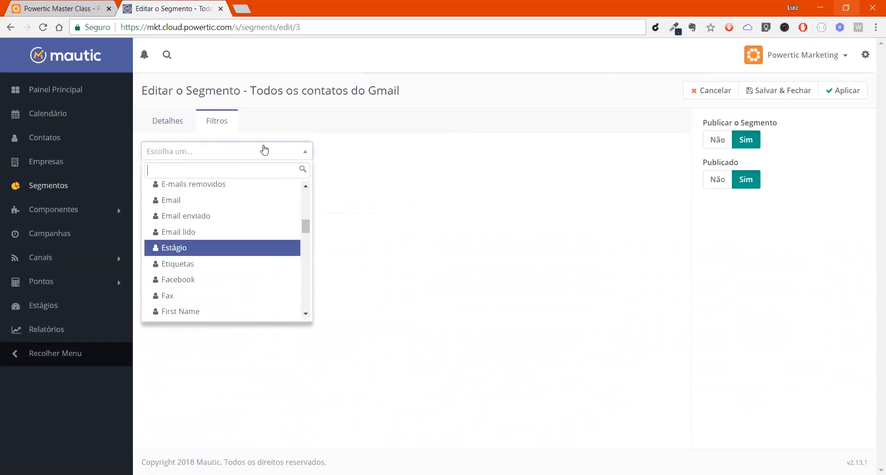
left_click(222, 270)
Step: Set the "Etiquetas" filter to include both tag1 and tag2
left_click(444, 200)
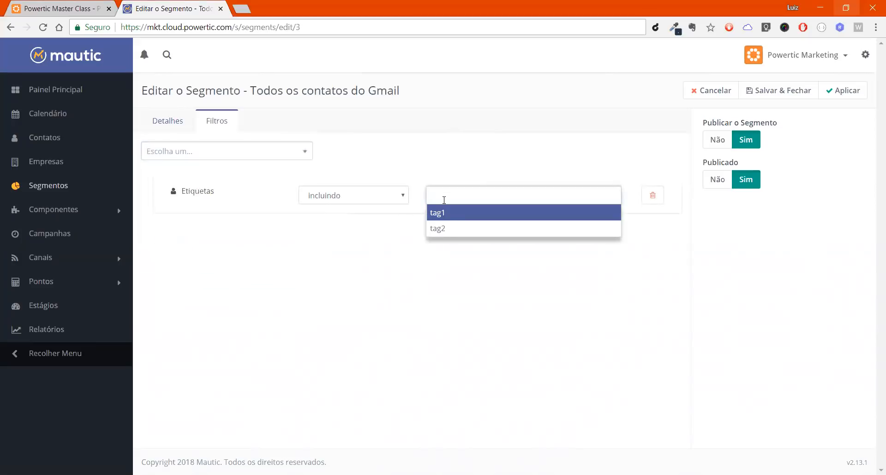
left_click(452, 212)
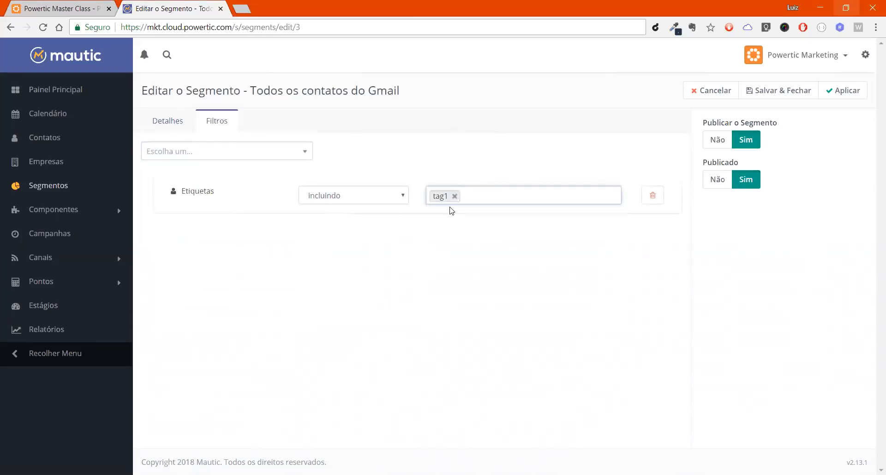
left_click(494, 189)
left_click(410, 290)
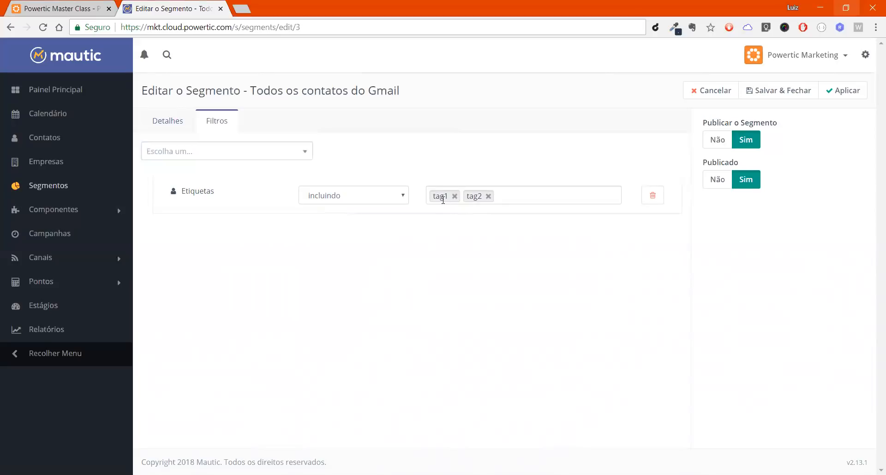
Step: Remove tag2 from the "Etiquetas" filter and add a second "Etiquetas" filter that includes tag2
left_click(489, 196)
left_click(234, 158)
type("eti")
key("Return")
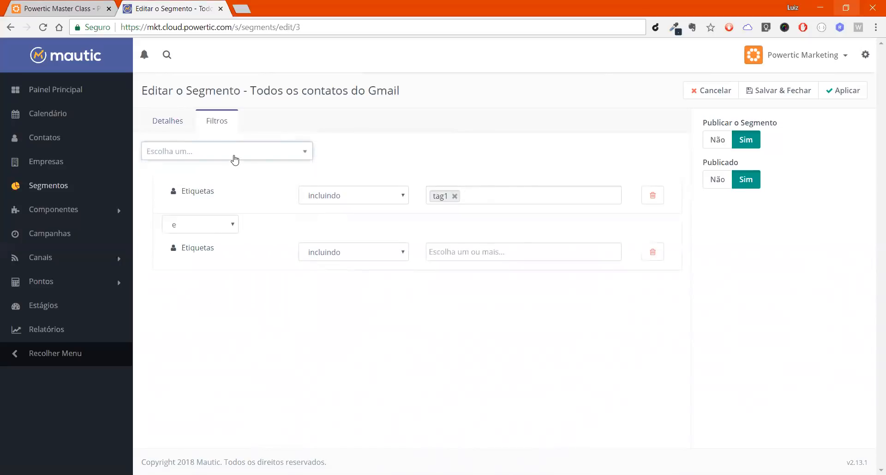
left_click(516, 246)
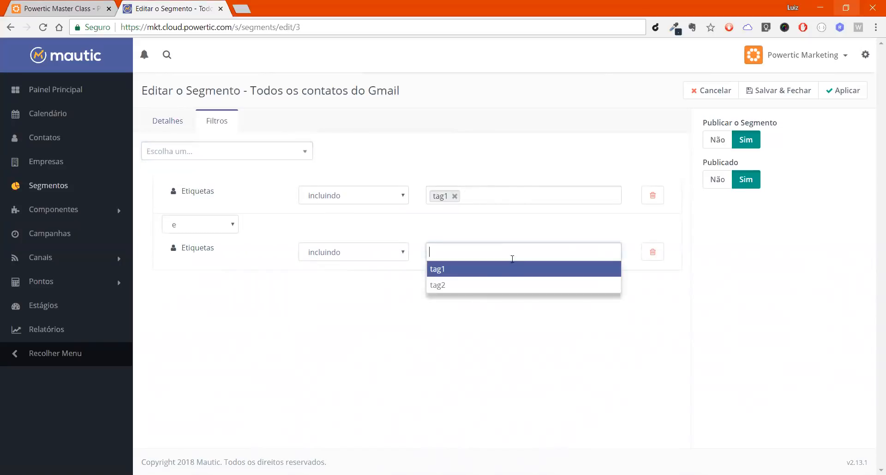
left_click(504, 283)
left_click(454, 359)
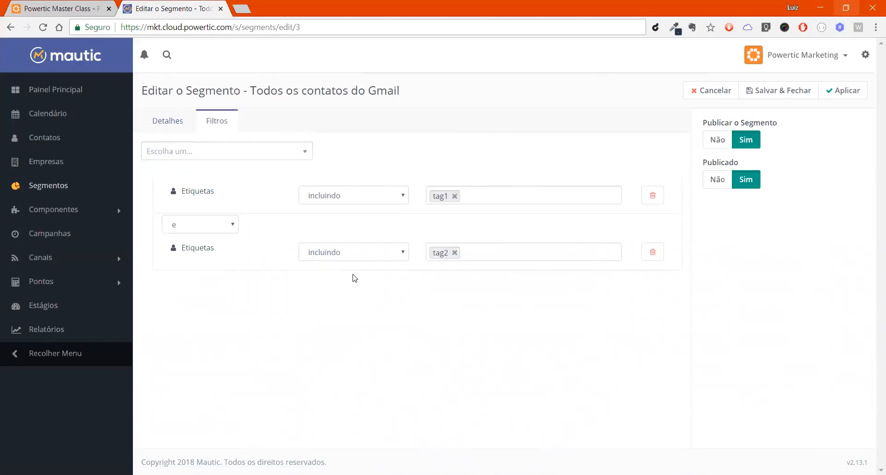
Step: Try tag2 as an additional value in the first "Etiquetas" filter, and delete both "Etiquetas" filters from the segment
left_click(491, 194)
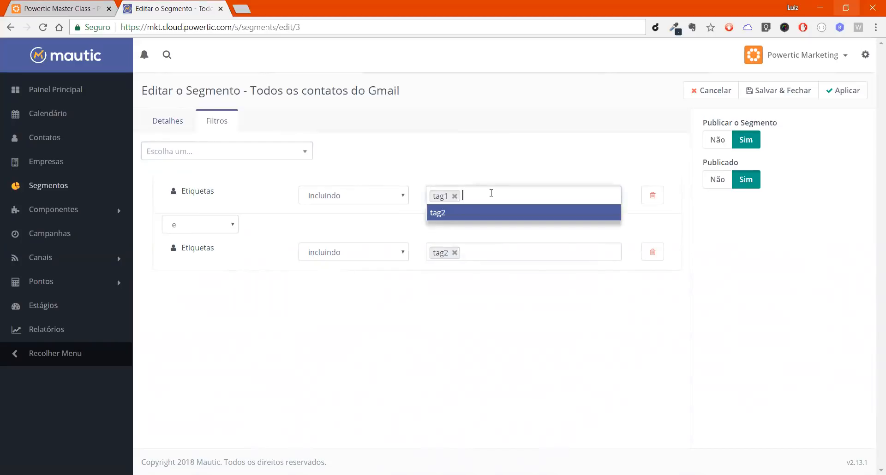
left_click(489, 213)
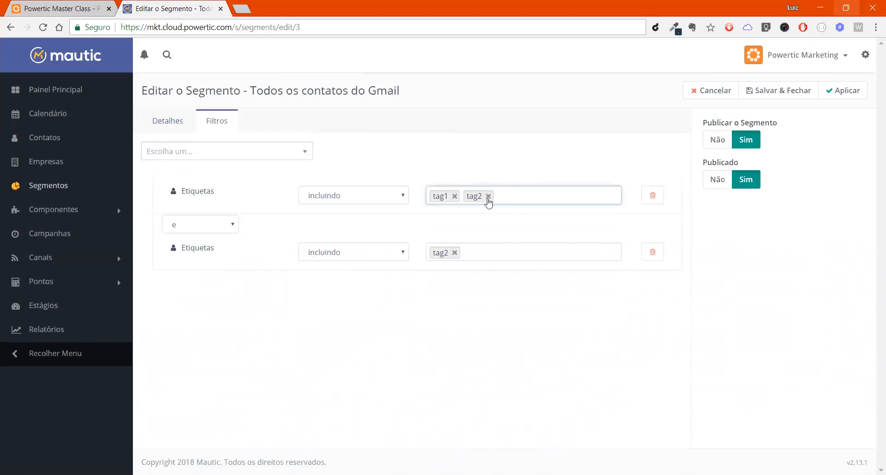
left_click(488, 196)
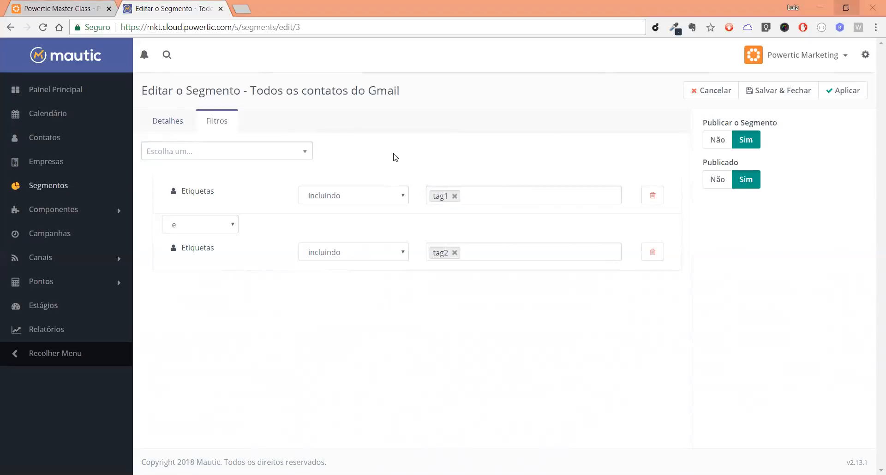
left_click(660, 203)
left_click(653, 212)
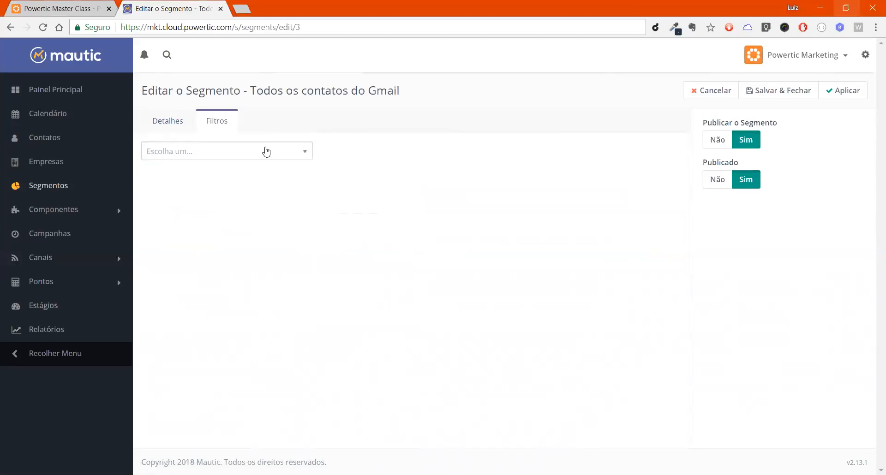
Step: Look through the available contact fields and add a "Marca do dispositivo" filter to the segment
left_click(266, 151)
key("Down")
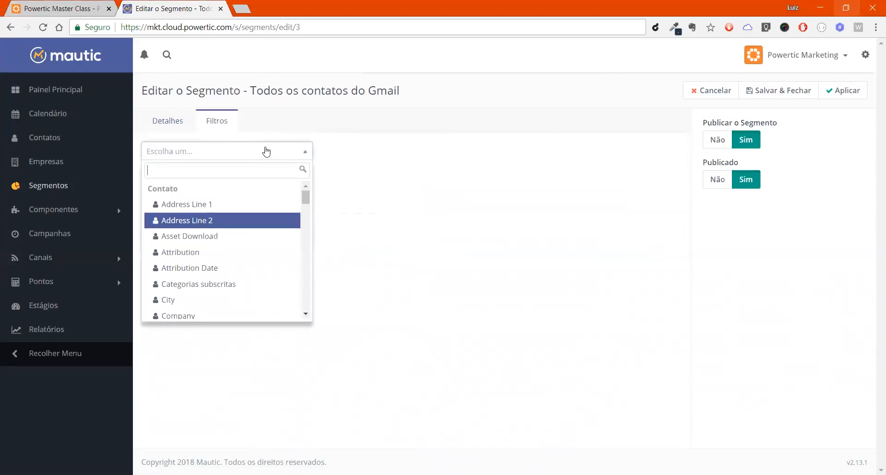
key("Down")
key("Down")
key("Down")
key("Down")
key("Down")
key("Down")
key("Down")
key("Down")
key("Down")
key("Down")
key("Down")
key("Down")
key("Down")
key("Down")
key("Down")
key("Down")
key("Down")
key("Down")
key("Down")
key("Down")
key("Up")
key("Up")
key("Up")
key("Up")
key("Up")
key("Up")
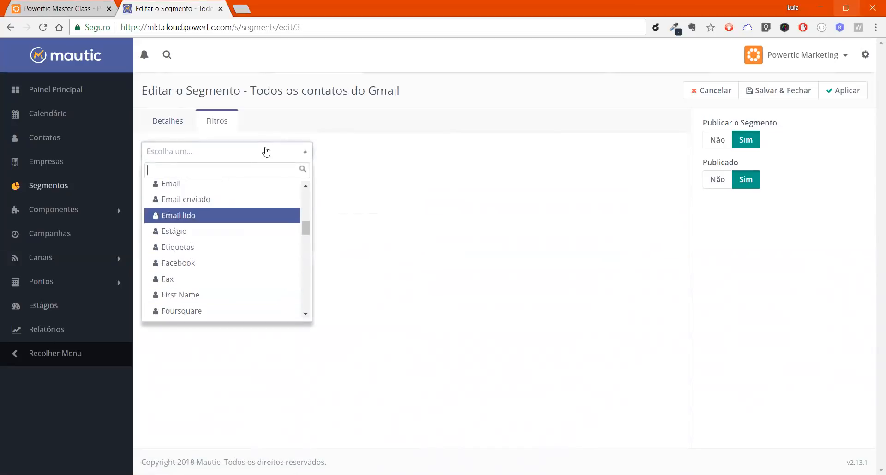
key("Up")
key("Up")
key("Up")
key("Down")
key("Down")
key("Down")
key("Down")
key("Down")
key("Down")
key("Down")
key("Down")
key("Down")
key("Down")
key("Down")
key("Down")
key("Down")
key("Down")
key("Down")
key("Down")
key("Down")
key("Up")
key("Up")
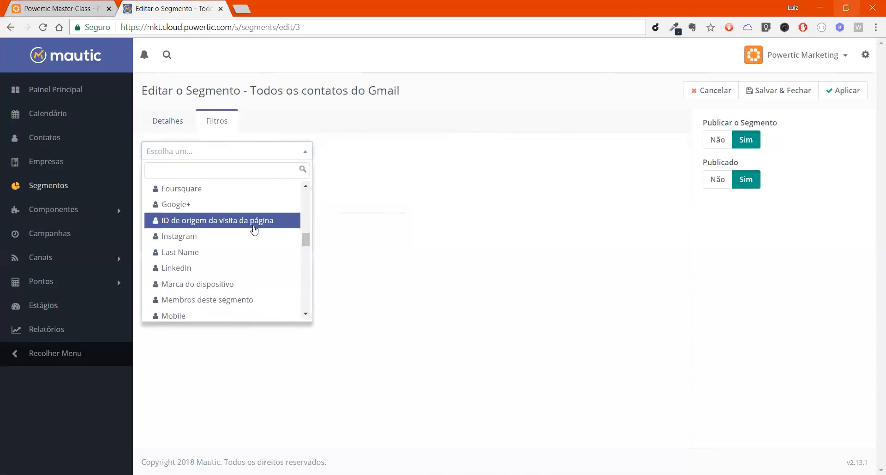
left_click(225, 284)
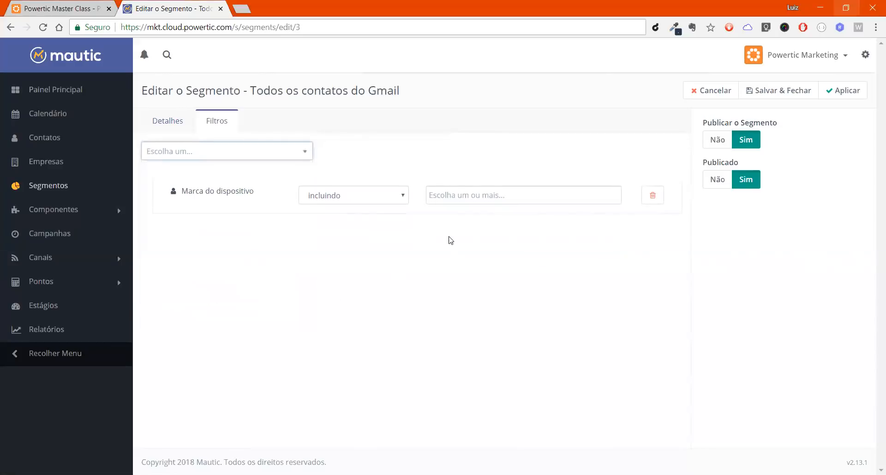
Step: Browse the device brands offered by the "Marca do dispositivo" filter and delete the filter from the segment
left_click(479, 200)
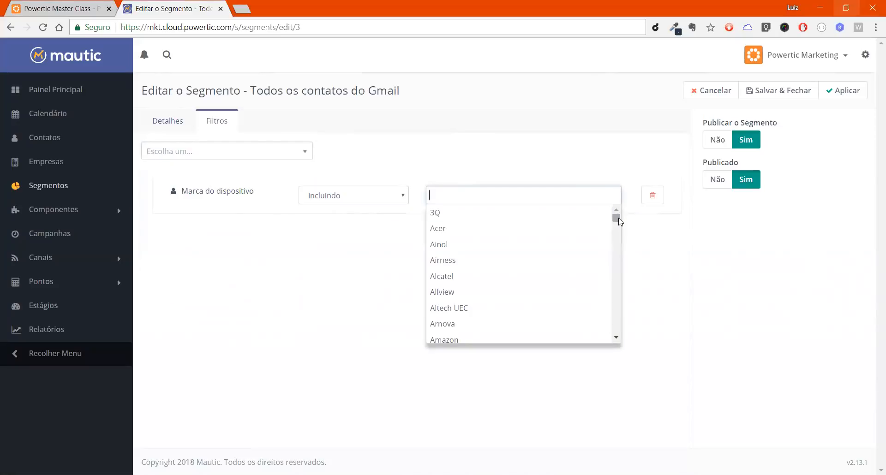
left_click_drag(619, 222, 621, 268)
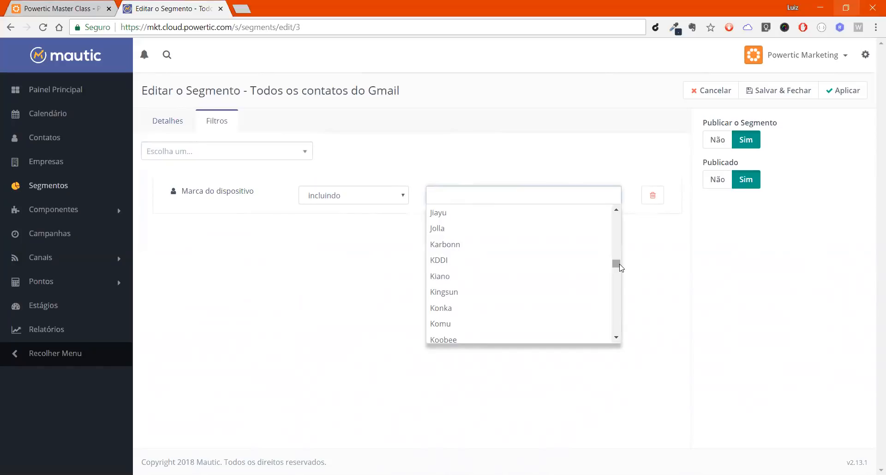
left_click(659, 203)
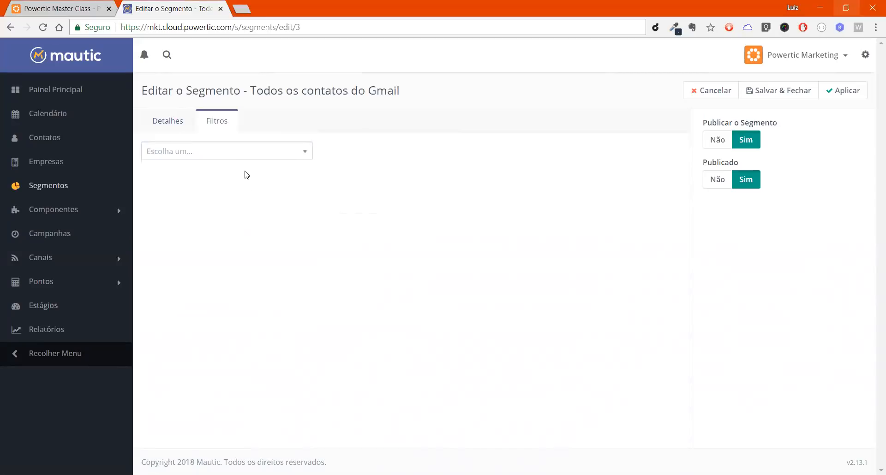
Step: Add a "Points" contact filter to the segment
left_click(303, 153)
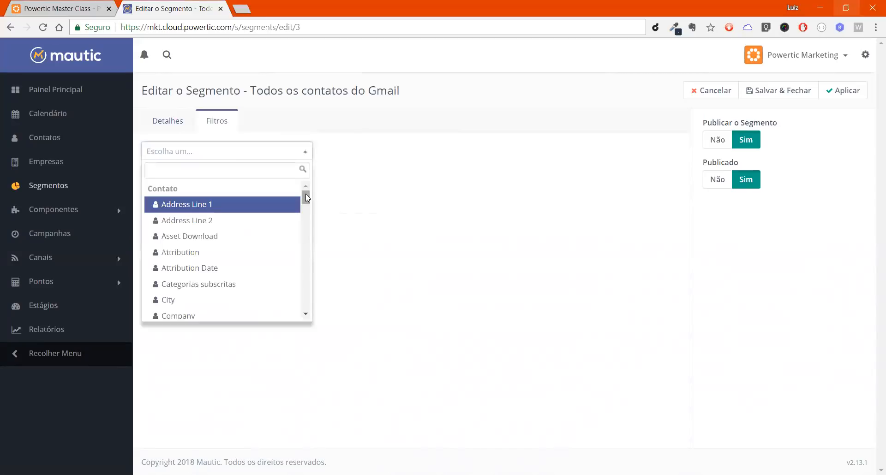
left_click_drag(305, 194, 308, 247)
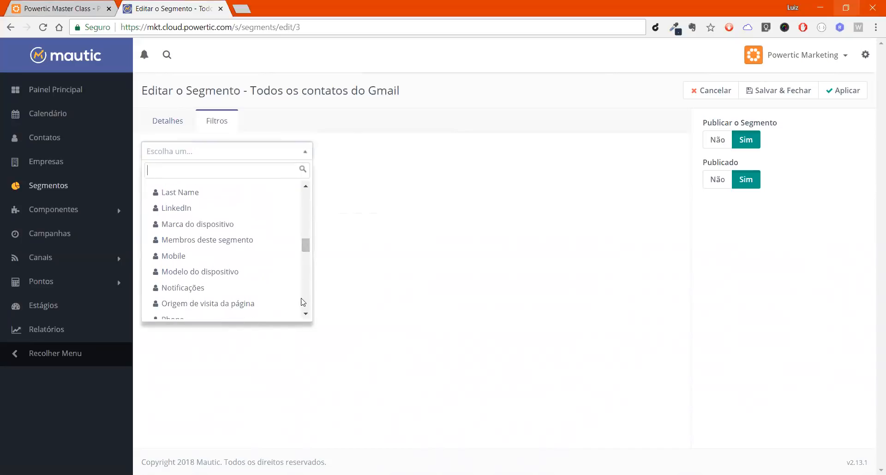
left_click(309, 315)
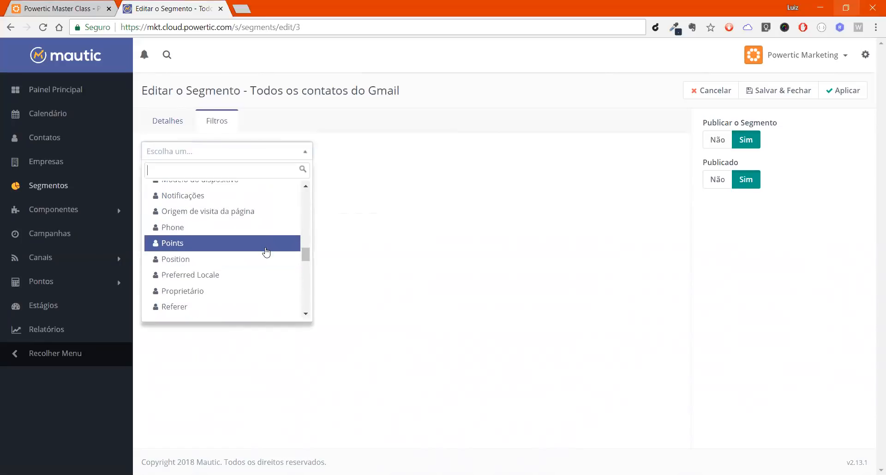
left_click(219, 244)
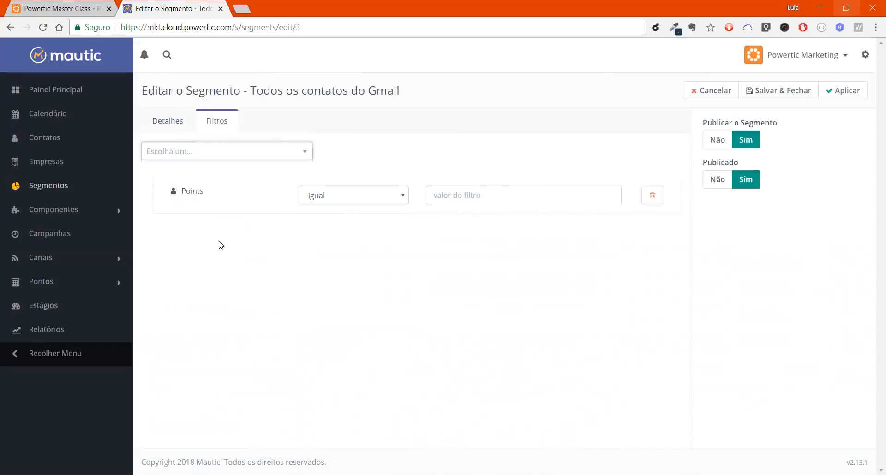
Step: Review the comparison operators available for the "Points" filter and delete the filter
left_click(381, 198)
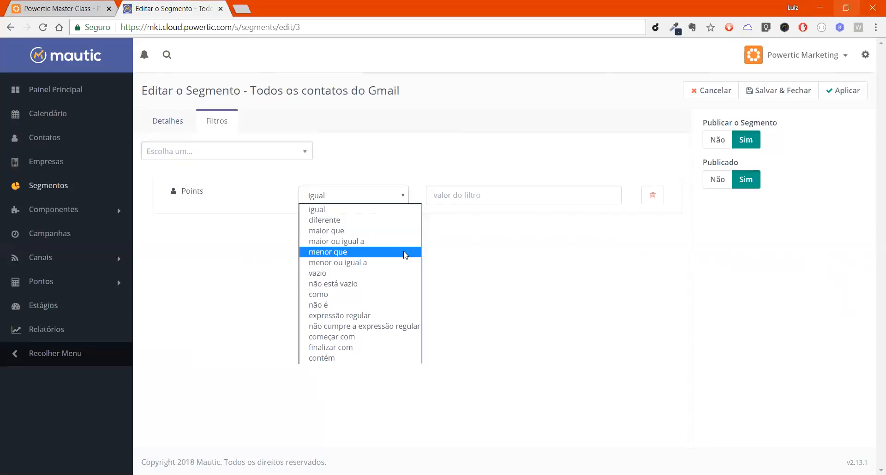
left_click(531, 264)
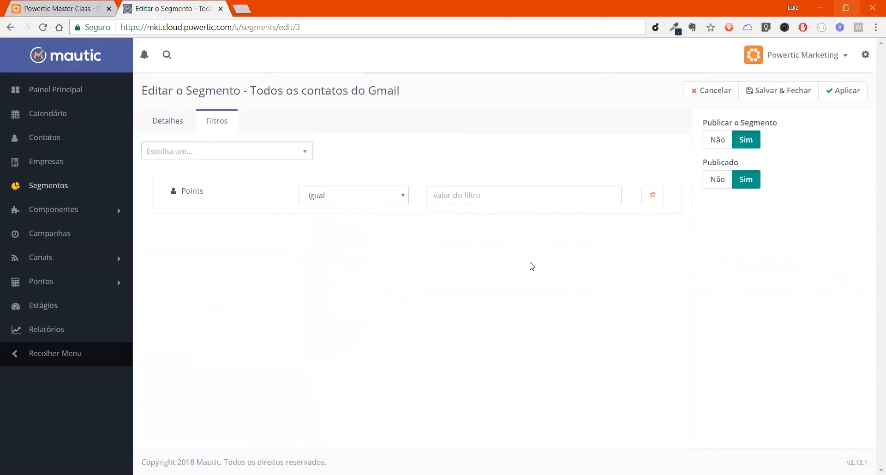
left_click(657, 198)
Step: Find the segment membership field among the contact fields and add a "Membros deste segmento" filter
left_click(216, 159)
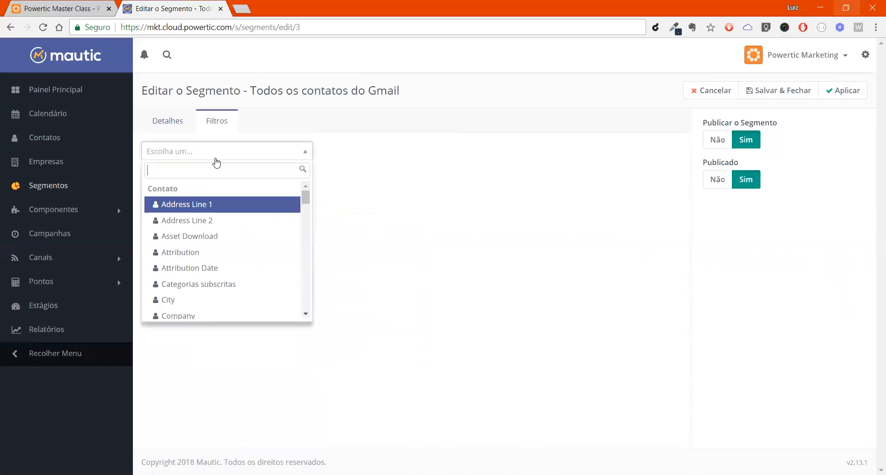
key("Down")
key("Down")
key("Down")
key("Down")
key("Down")
key("Down")
key("Down")
key("Down")
key("Down")
key("Down")
key("Down")
key("Down")
key("Down")
key("Down")
key("Down")
key("Down")
key("Down")
key("Down")
key("Down")
key("Down")
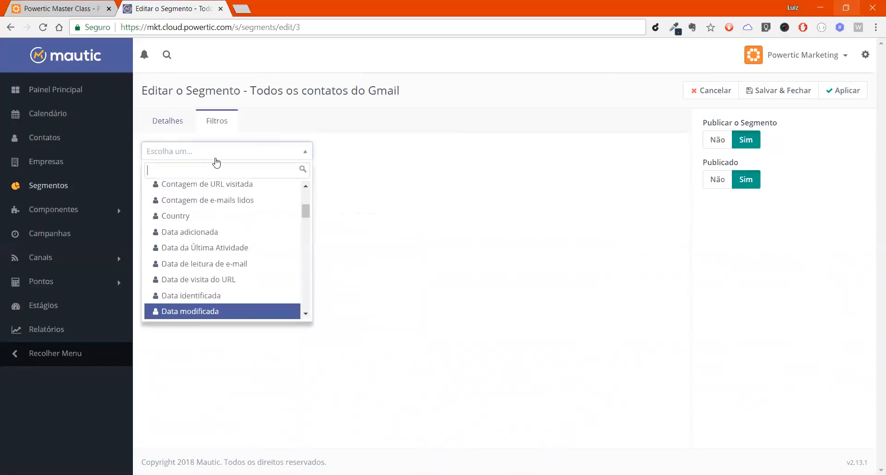
key("Down")
key("Down")
key("Down")
key("Down")
key("Down")
key("Down")
key("Down")
key("Down")
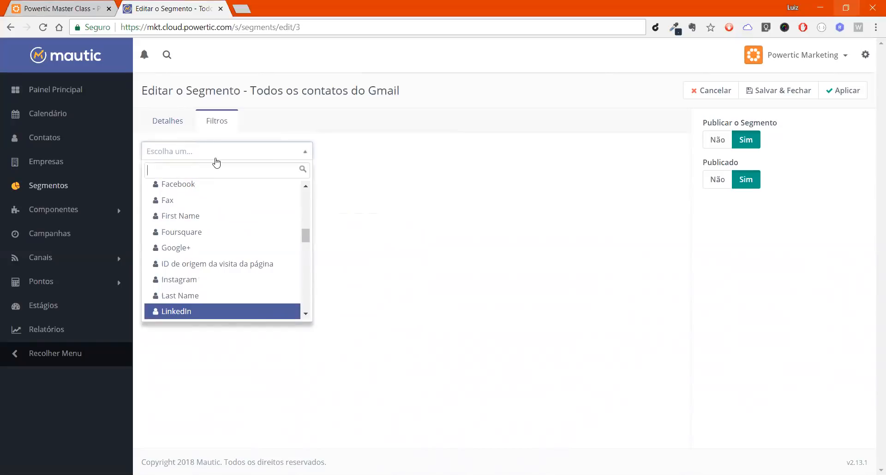
key("Down")
key("Down")
key("Down")
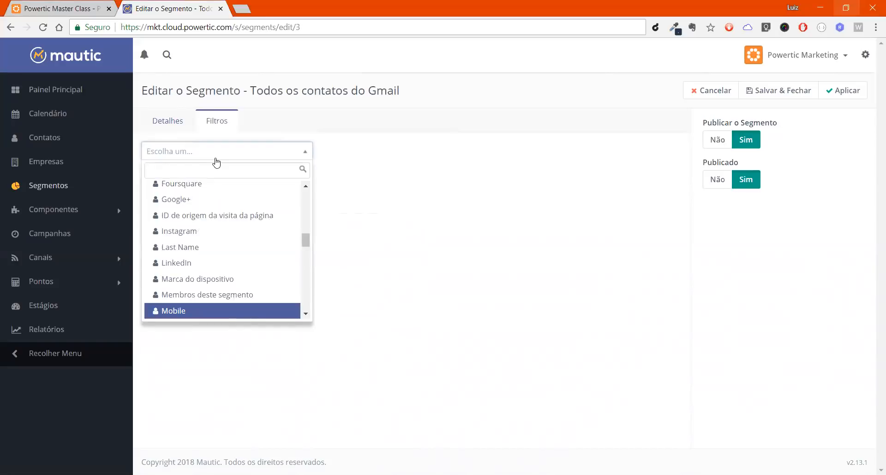
key("Up")
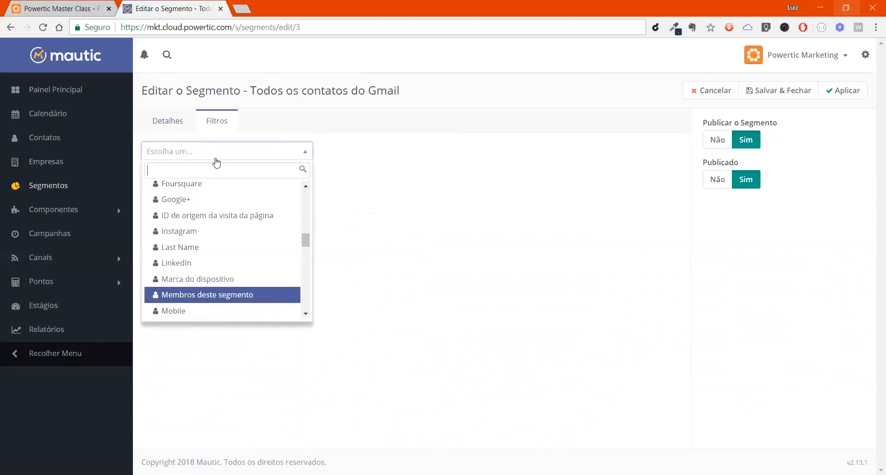
key("Return")
Step: Set the "Membros deste segmento" filter to include "Todos os Contatos", and replace that value with "Download Asset Teste"
left_click(462, 196)
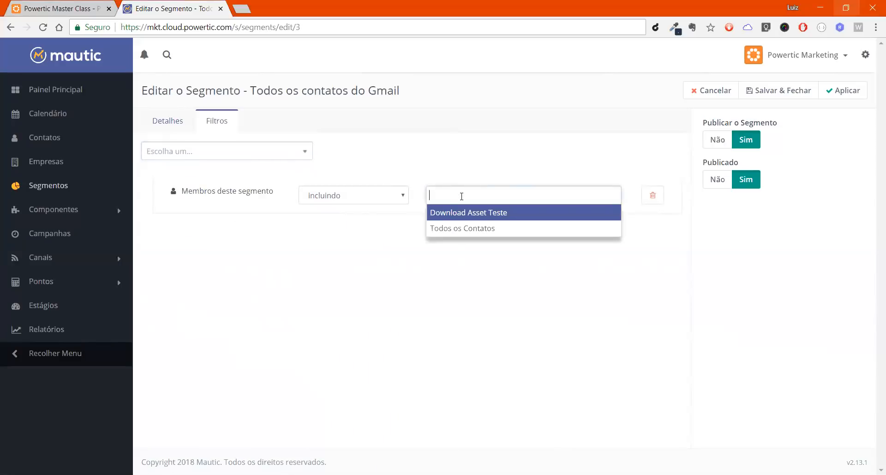
left_click(485, 229)
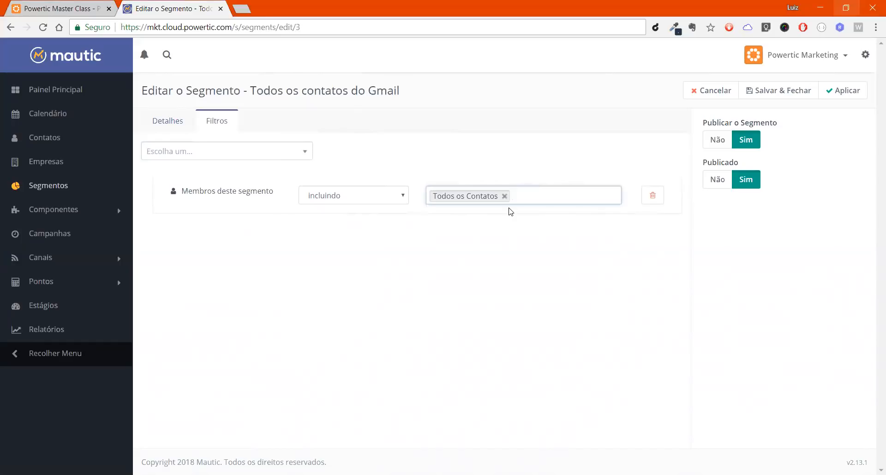
left_click(505, 196)
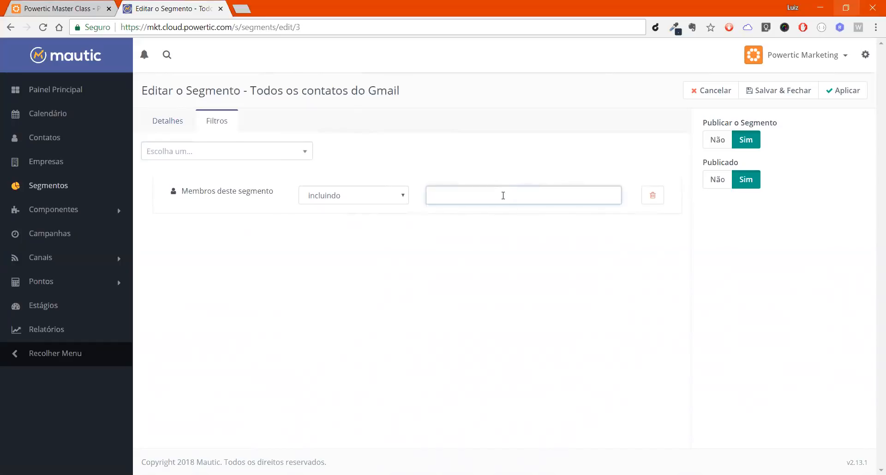
left_click(499, 216)
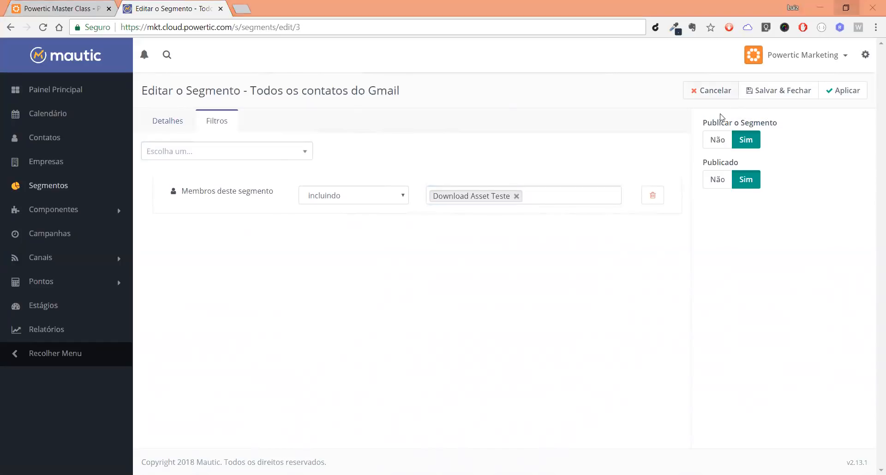
left_click(490, 296)
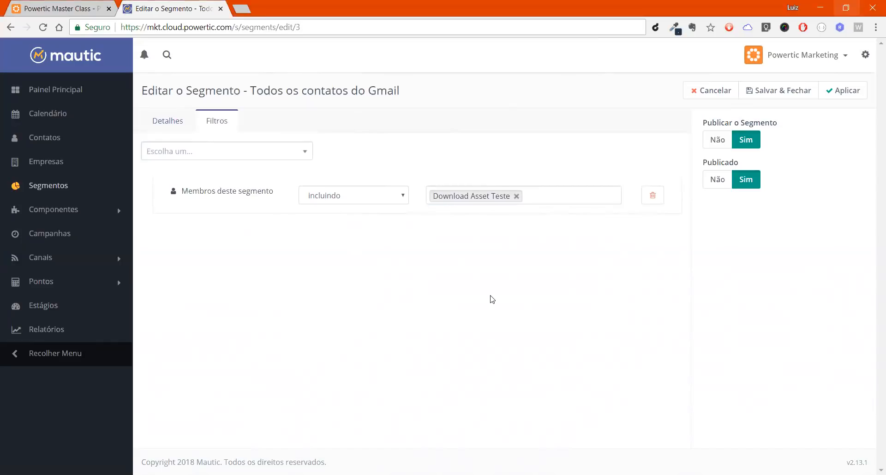
Step: Delete the "Membros deste segmento" filter and open the segment's general details
left_click(659, 202)
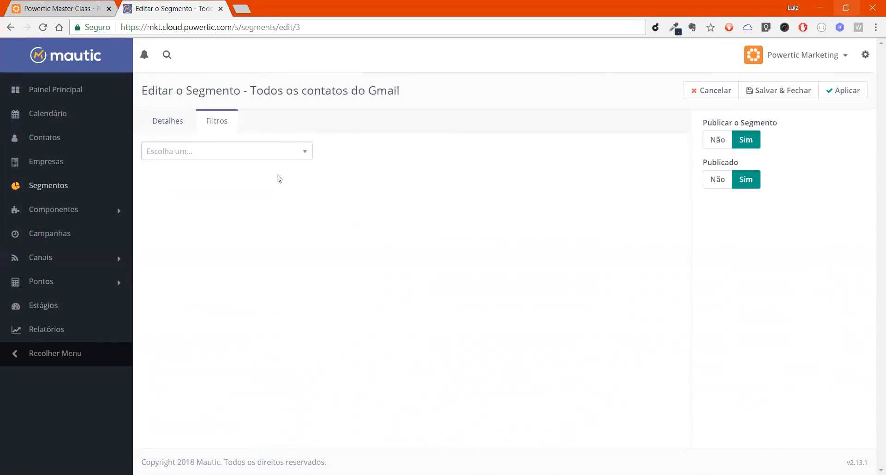
left_click(180, 127)
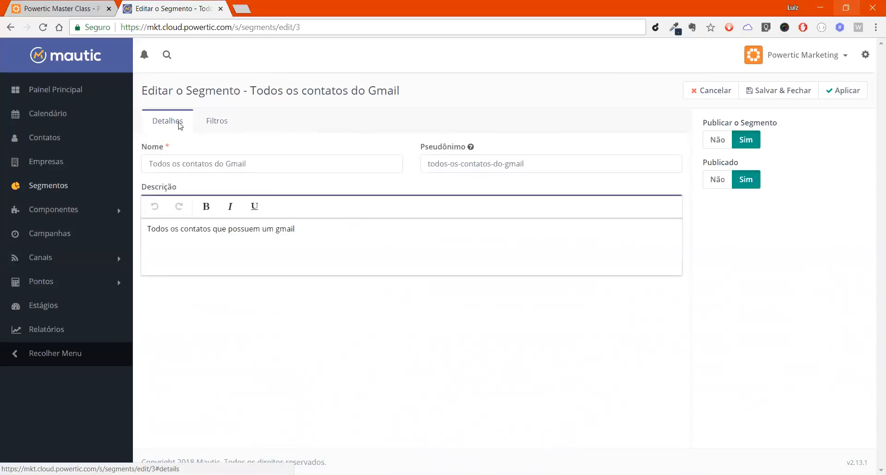